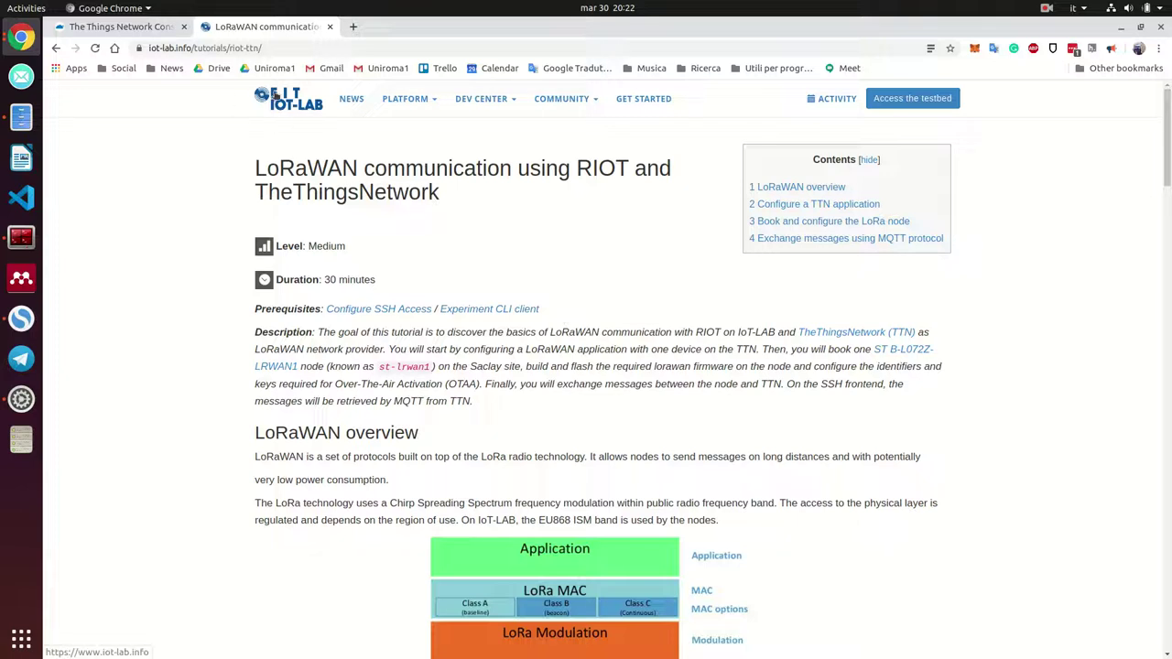
Open the LoRaWAN with RIOT and TTN tutorial and close the duplicate tutorial tab
{"action": "mouse_move", "coordinate": [487, 97]}
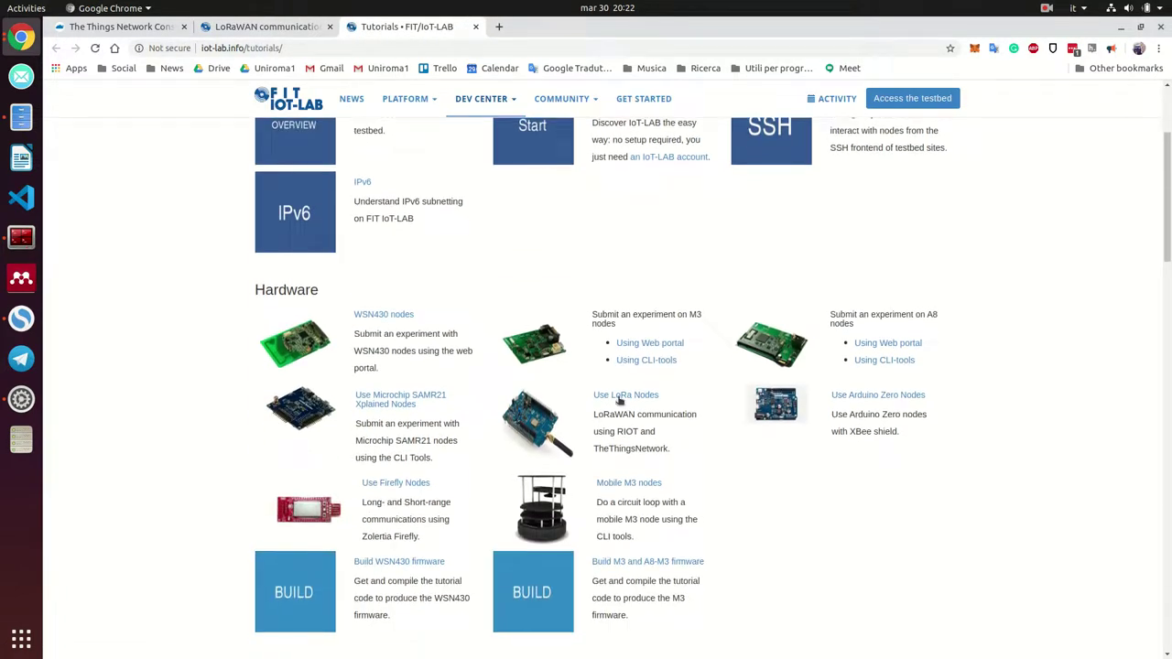
{"action": "left_click", "coordinate": [626, 397]}
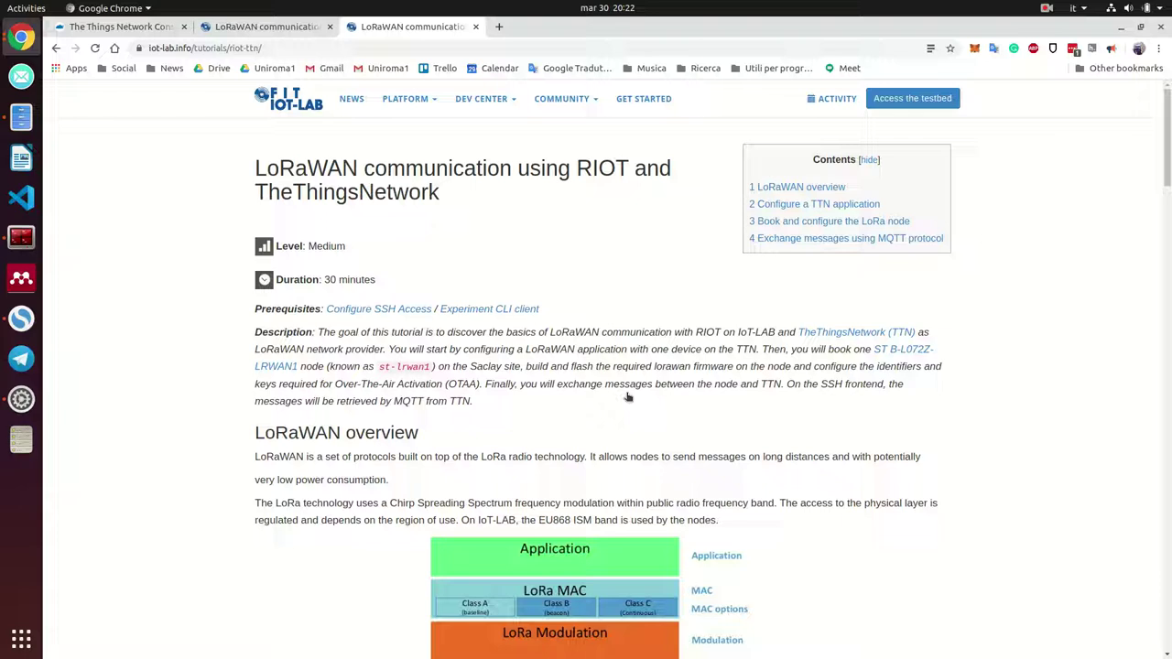
{"action": "scroll", "coordinate": [628, 396], "scroll_direction": "down", "scroll_amount": 4}
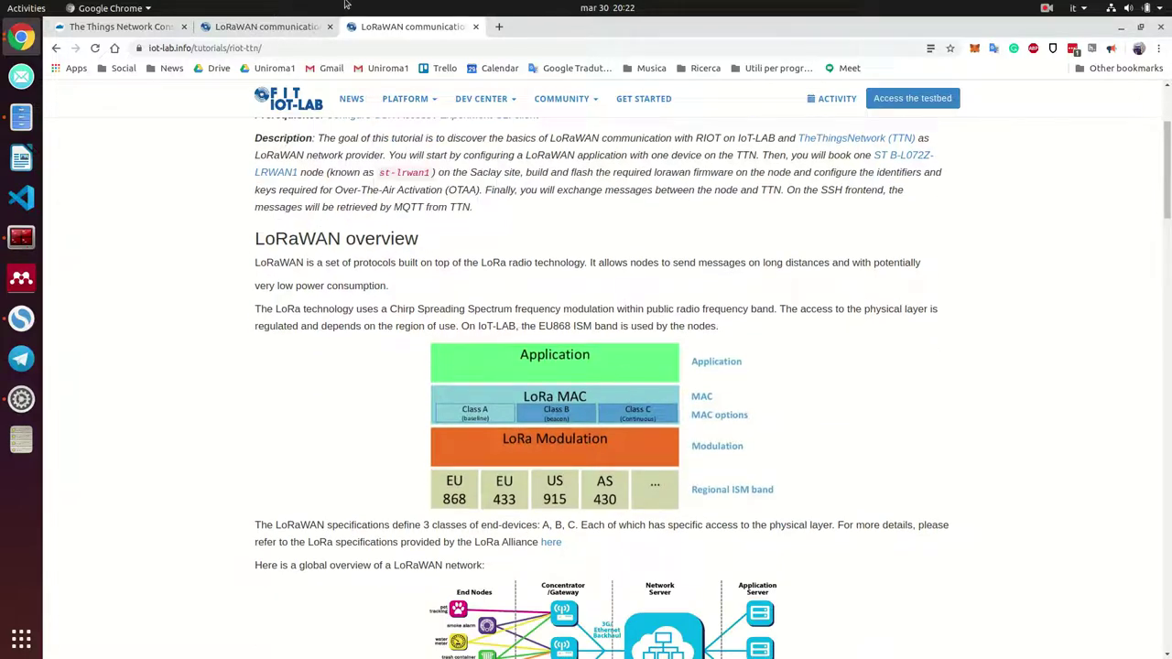
{"action": "left_click", "coordinate": [329, 26]}
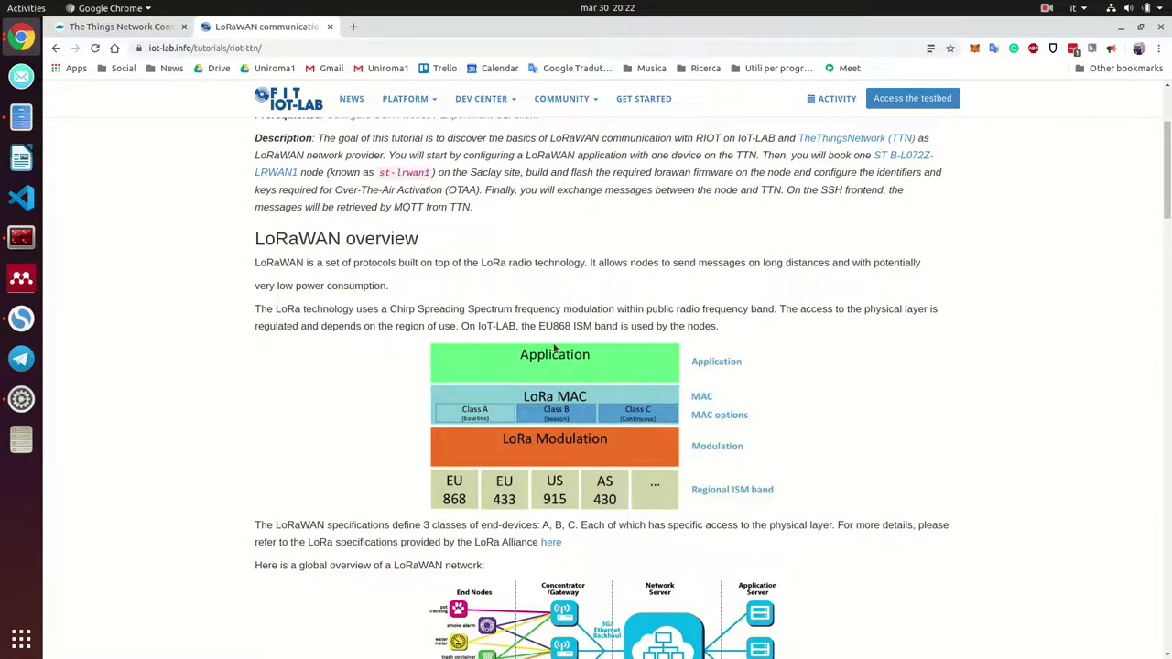
{"action": "scroll", "coordinate": [554, 348], "scroll_direction": "down", "scroll_amount": 3}
{"action": "scroll", "coordinate": [595, 416], "scroll_direction": "up", "scroll_amount": 2}
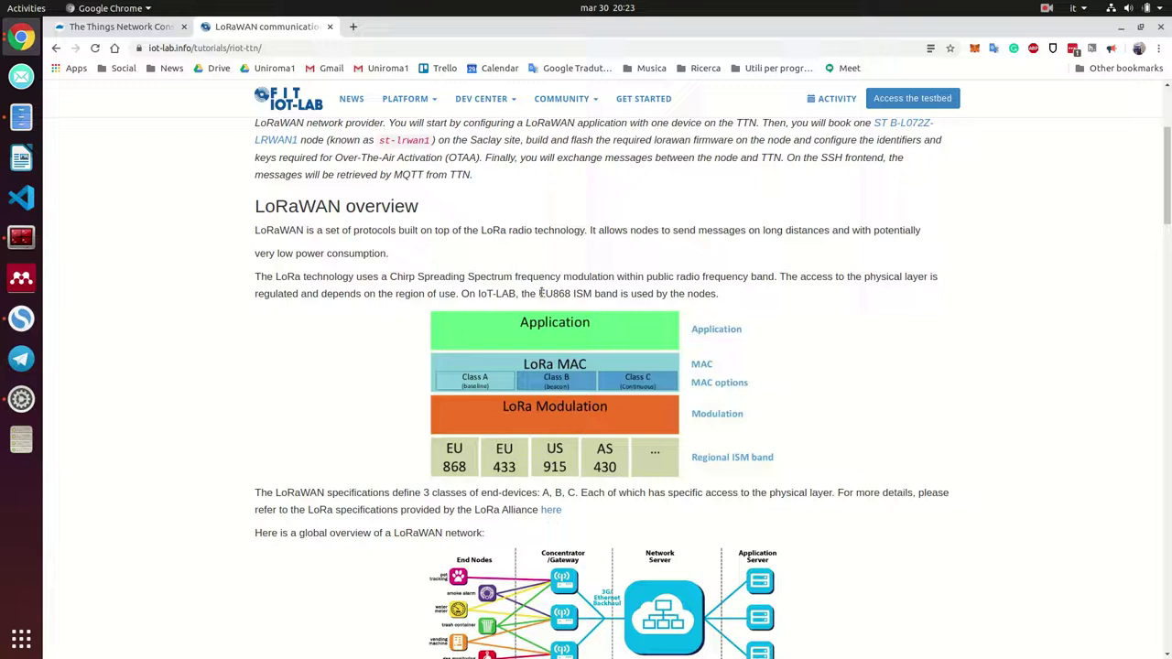
Read through the tutorial's introduction, highlighting the EU868 ISM band phrase
{"action": "left_click_drag", "start_coordinate": [540, 293], "coordinate": [594, 291]}
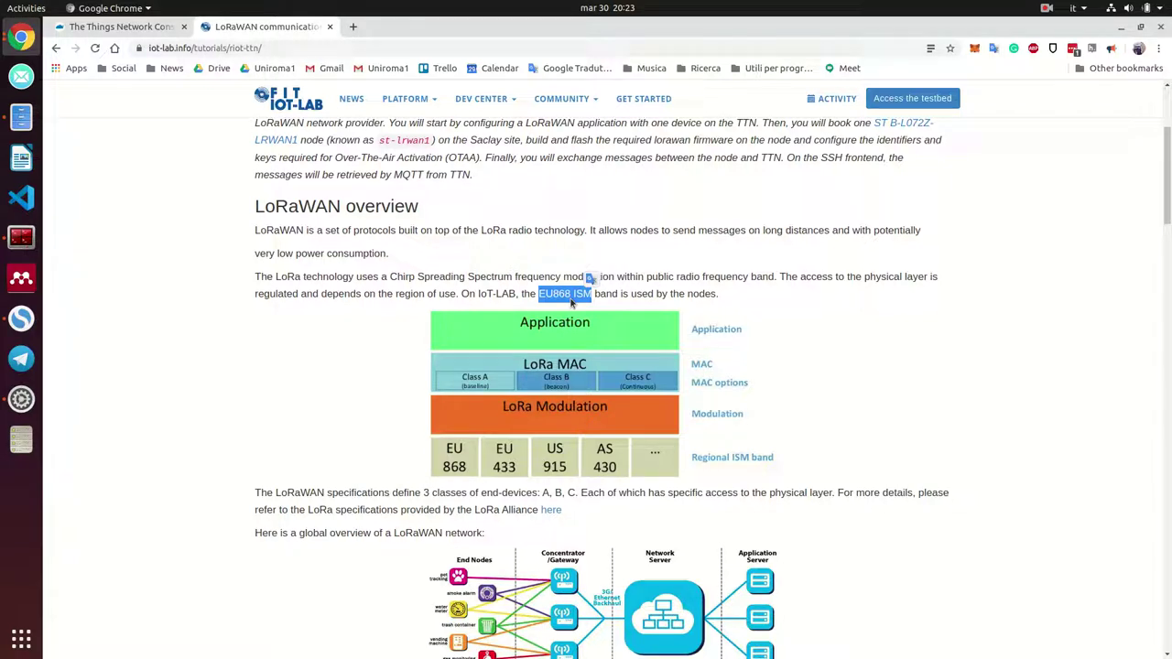
{"action": "left_click", "coordinate": [591, 294]}
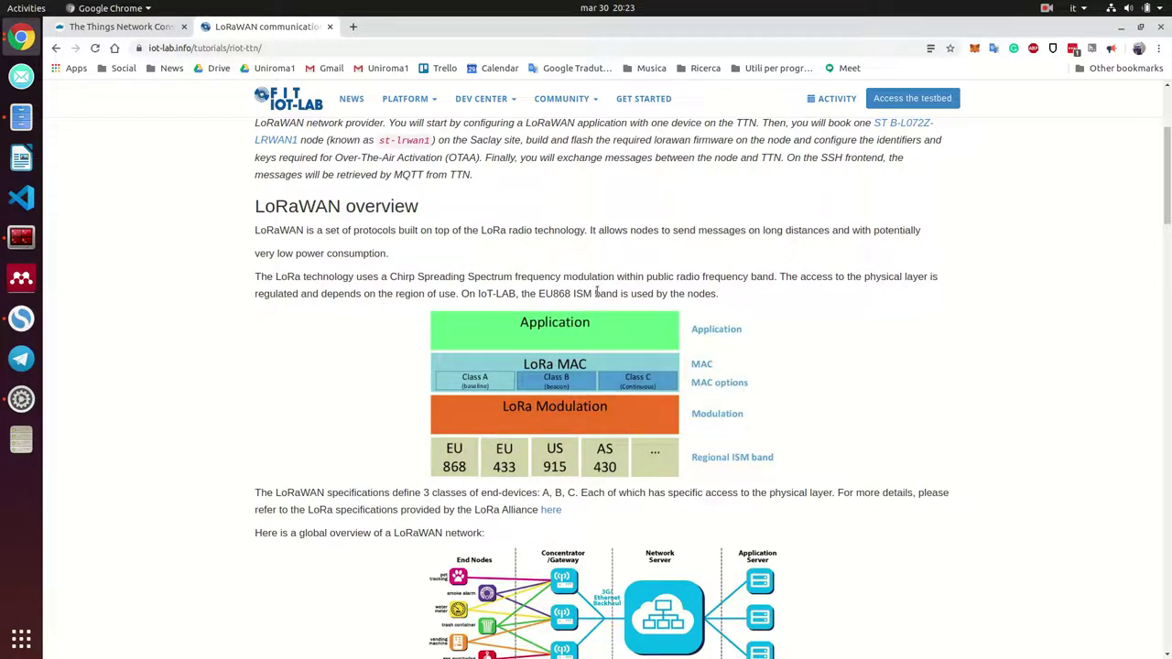
{"action": "scroll", "coordinate": [596, 292], "scroll_direction": "down", "scroll_amount": 5}
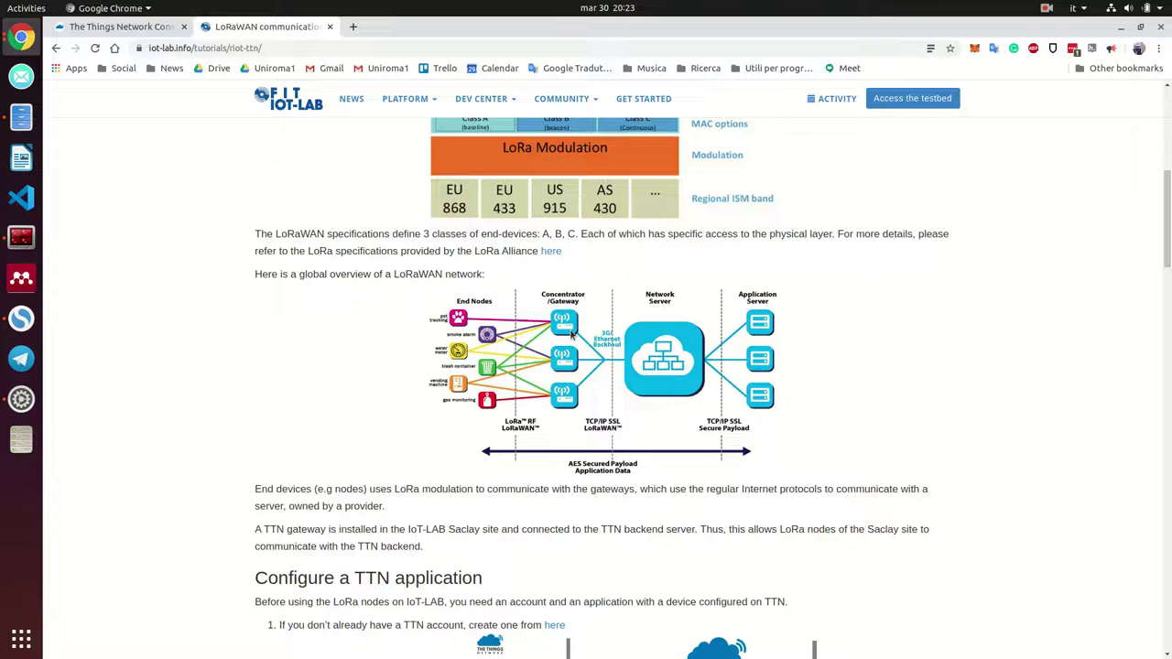
{"action": "scroll", "coordinate": [612, 449], "scroll_direction": "down", "scroll_amount": 2}
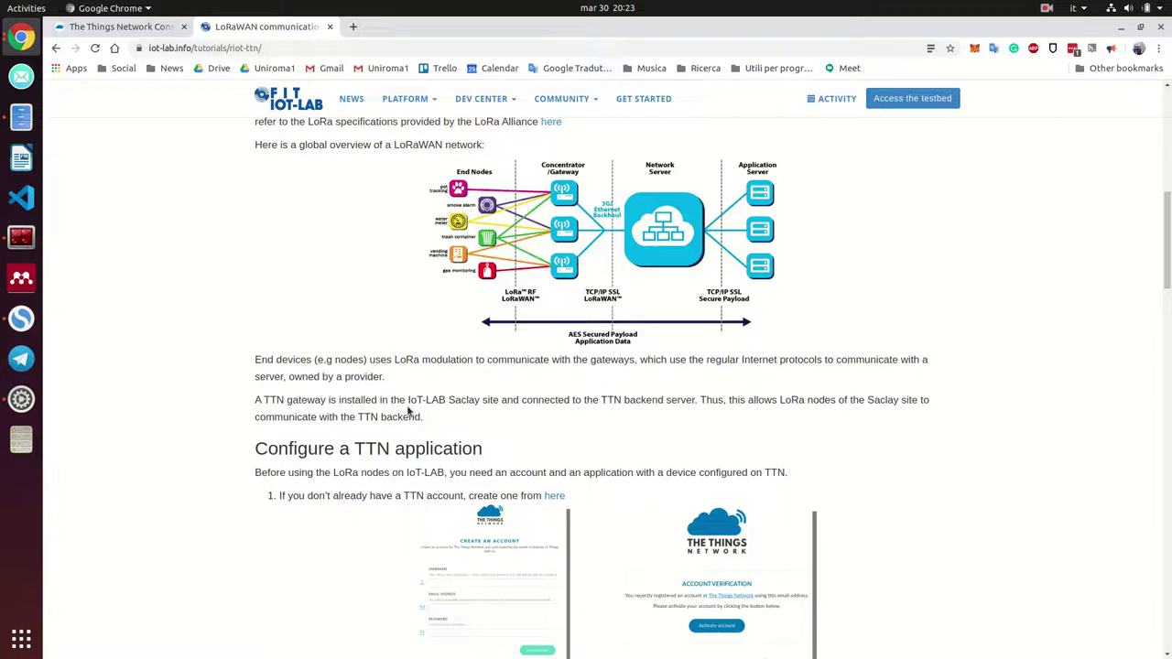
{"action": "scroll", "coordinate": [645, 452], "scroll_direction": "down", "scroll_amount": 3}
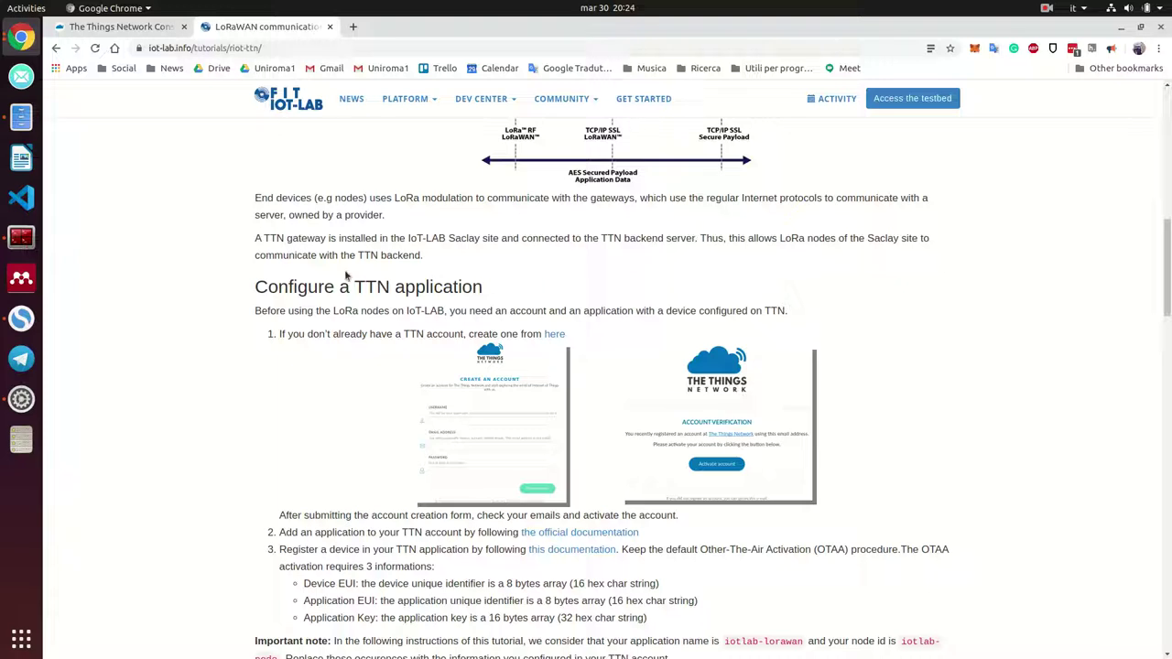
{"action": "scroll", "coordinate": [403, 262], "scroll_direction": "up", "scroll_amount": 4}
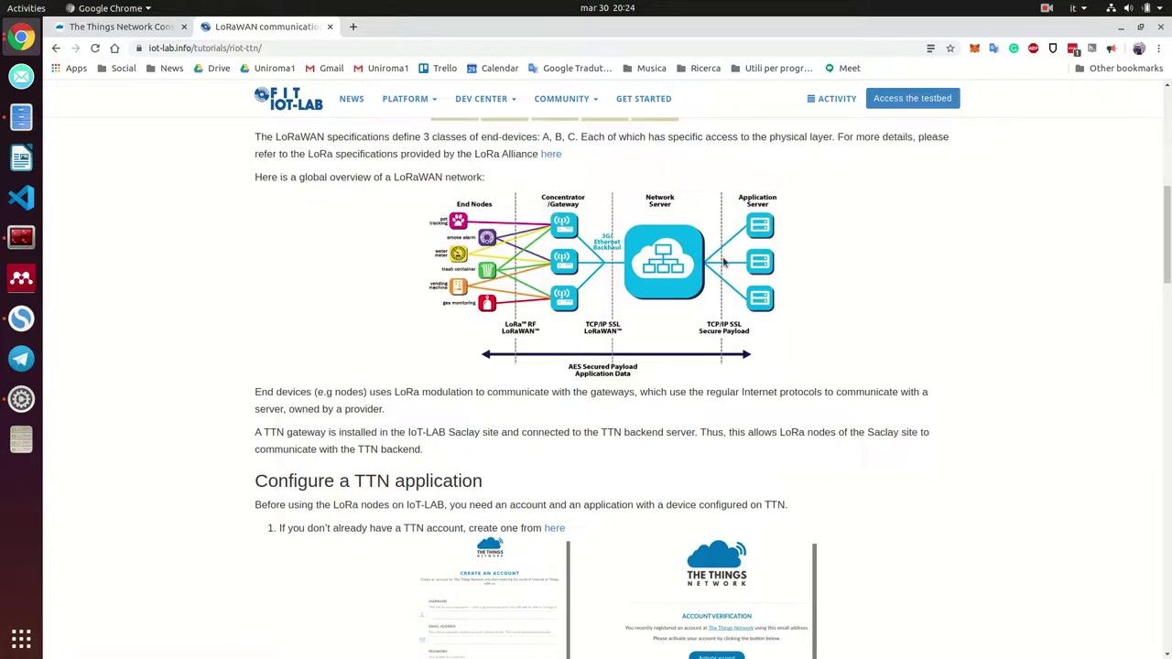
{"action": "scroll", "coordinate": [690, 279], "scroll_direction": "down", "scroll_amount": 5}
{"action": "scroll", "coordinate": [658, 369], "scroll_direction": "down", "scroll_amount": 1}
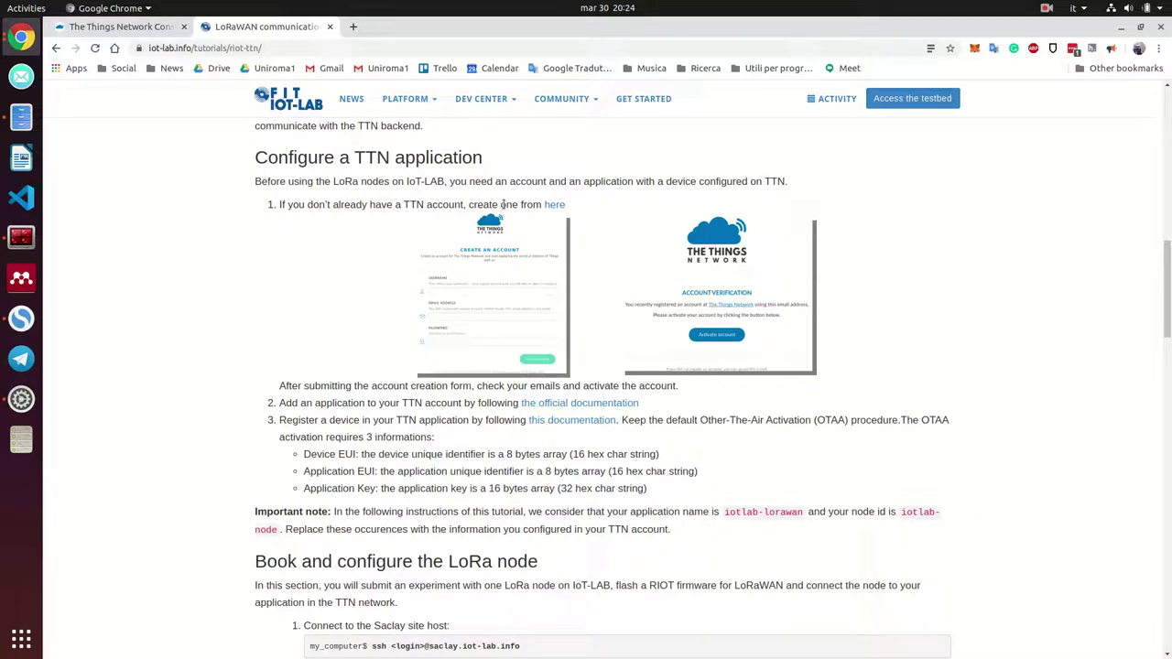
Inspect the tutorial's full web address and the step about adding a TTN application
{"action": "left_click", "coordinate": [241, 47]}
{"action": "double_click", "coordinate": [234, 48]}
{"action": "left_click", "coordinate": [236, 48]}
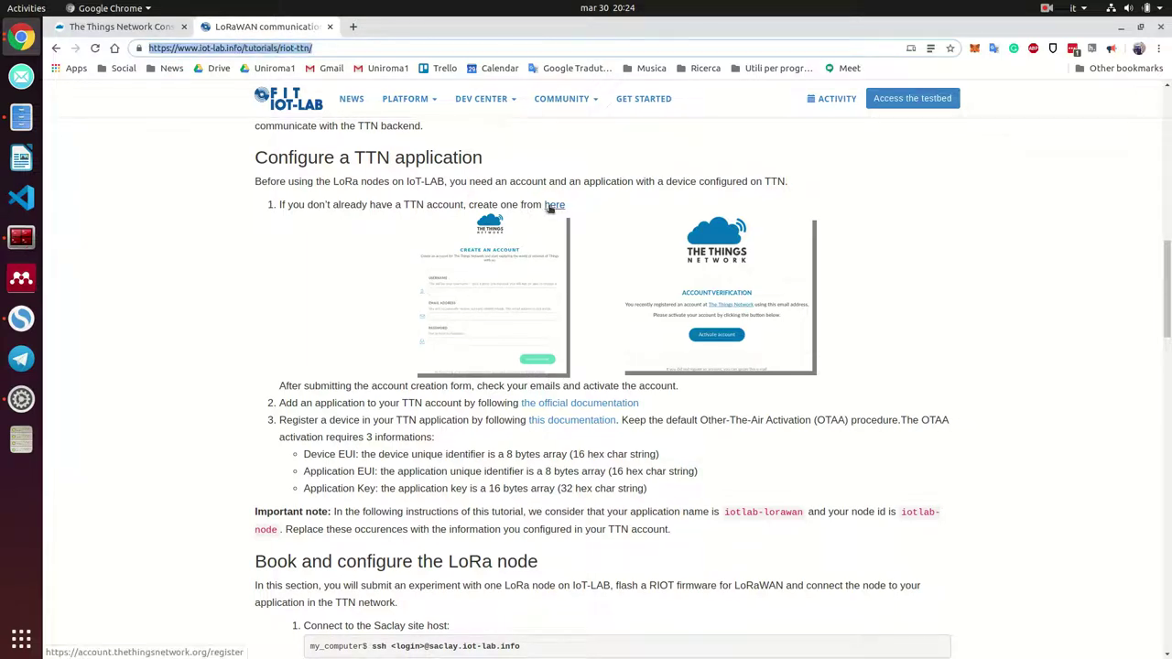
{"action": "left_click", "coordinate": [759, 319]}
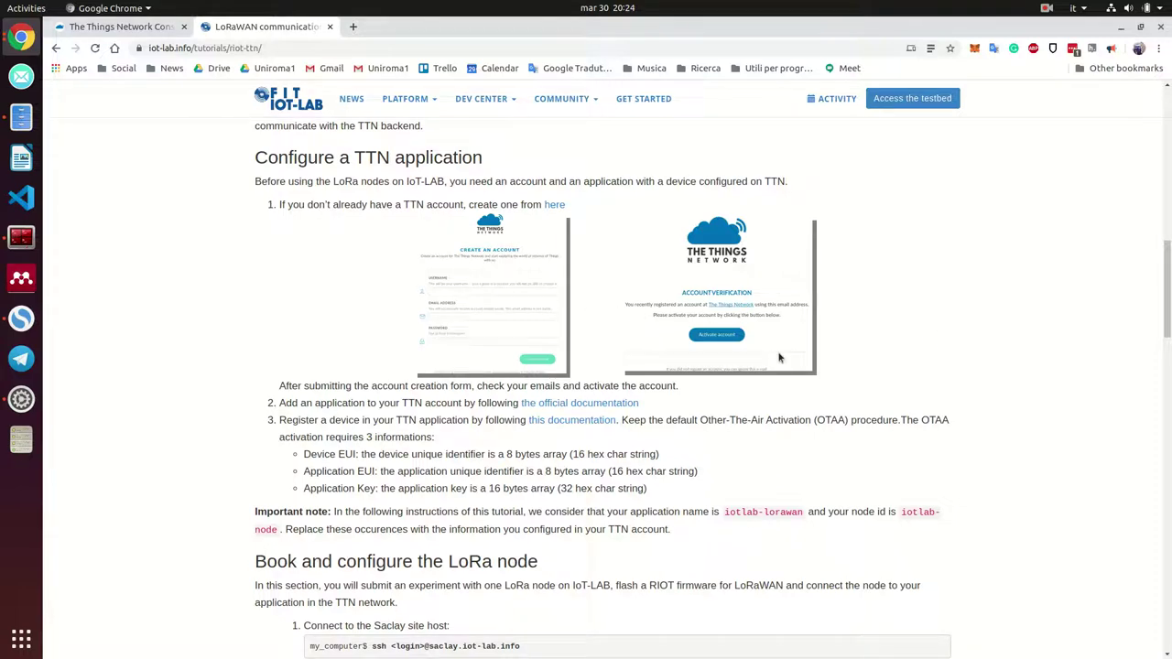
{"action": "scroll", "coordinate": [780, 358], "scroll_direction": "down", "scroll_amount": 2}
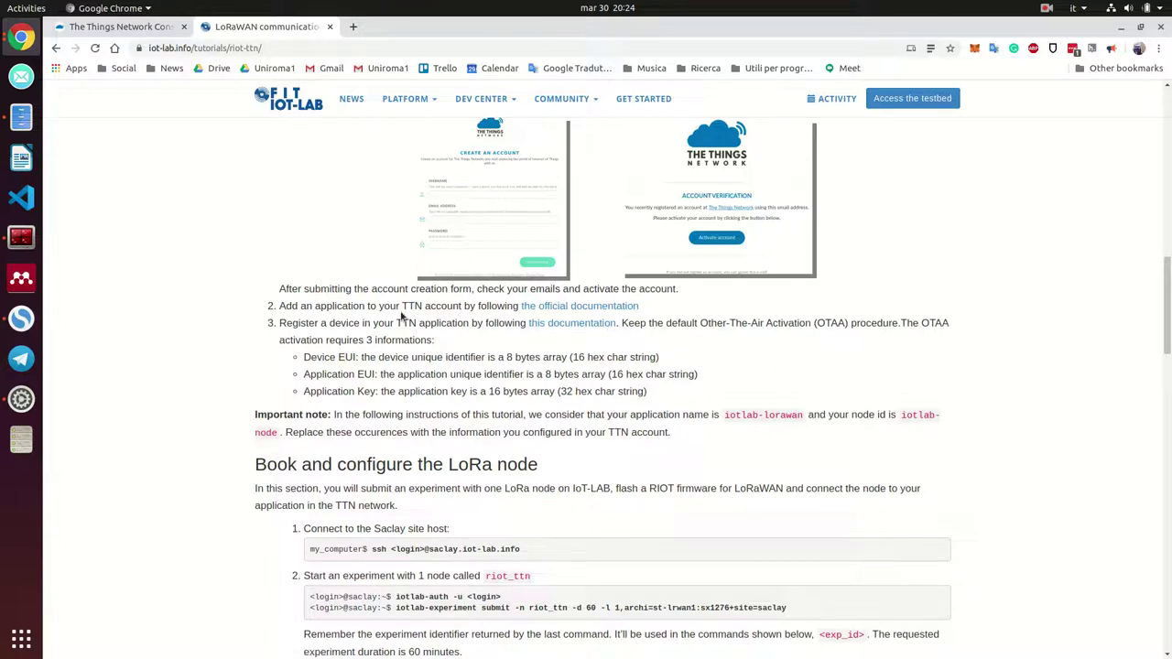
{"action": "scroll", "coordinate": [413, 311], "scroll_direction": "down", "scroll_amount": 1}
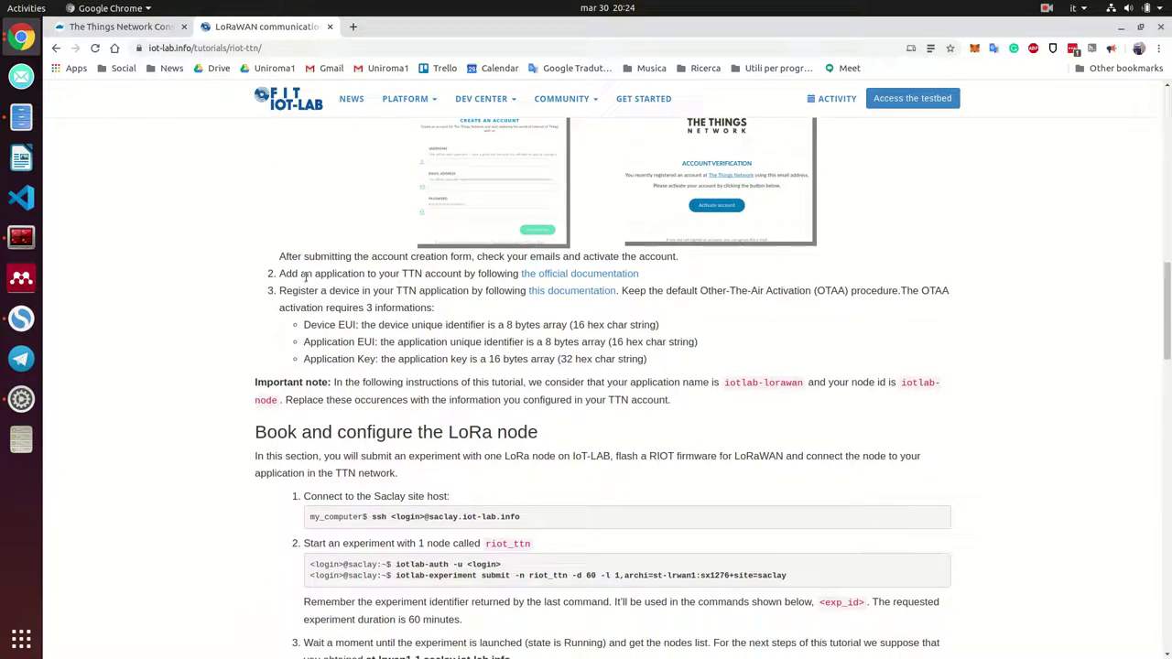
{"action": "left_click_drag", "start_coordinate": [315, 274], "coordinate": [455, 260]}
{"action": "left_click", "coordinate": [484, 272]}
Open the official TTN documentation link in a new tab and skim it
{"action": "right_click", "coordinate": [566, 276]}
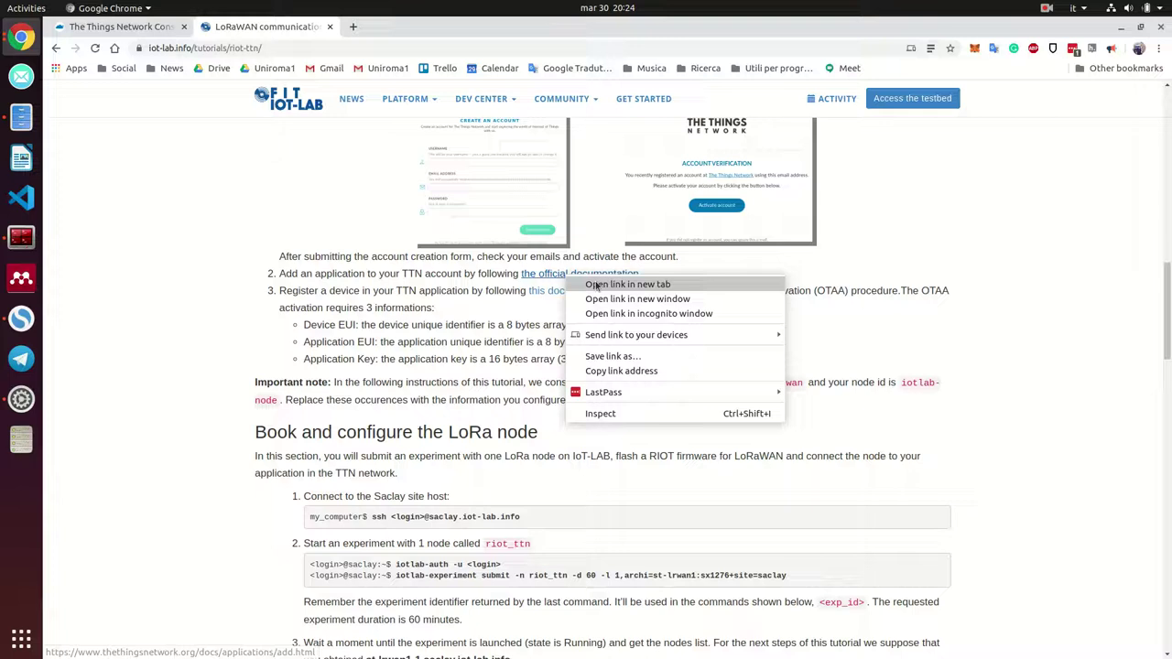
{"action": "left_click", "coordinate": [595, 285]}
{"action": "key", "text": "ctrl+Tab"}
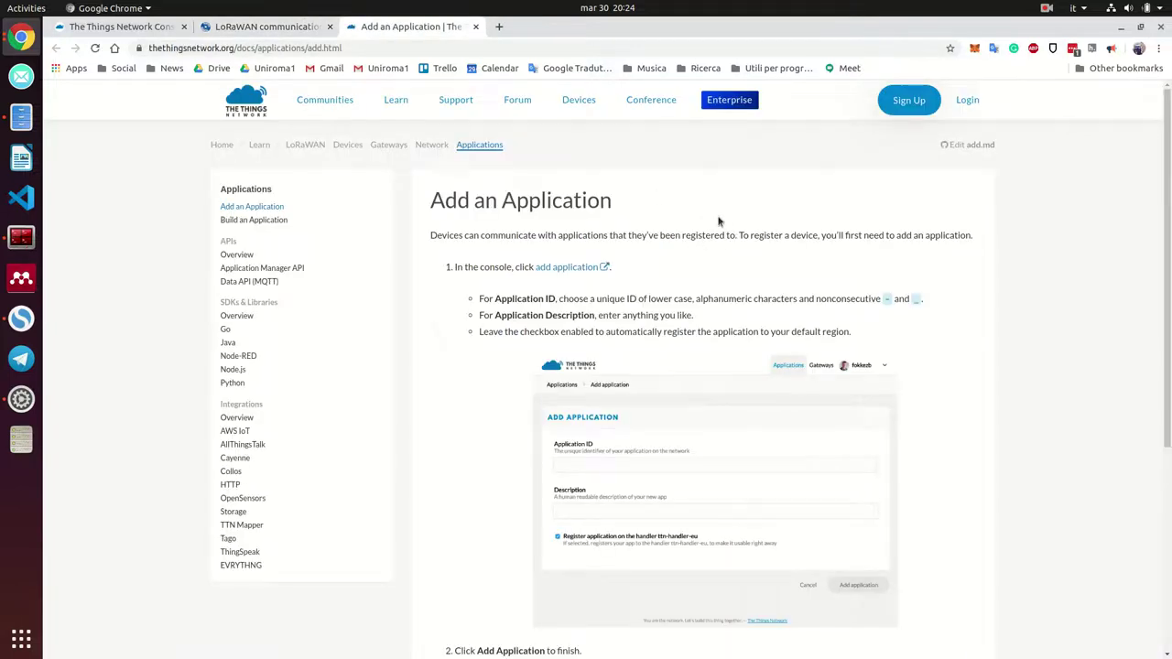
{"action": "scroll", "coordinate": [719, 222], "scroll_direction": "down", "scroll_amount": 1}
{"action": "scroll", "coordinate": [728, 218], "scroll_direction": "up", "scroll_amount": 1}
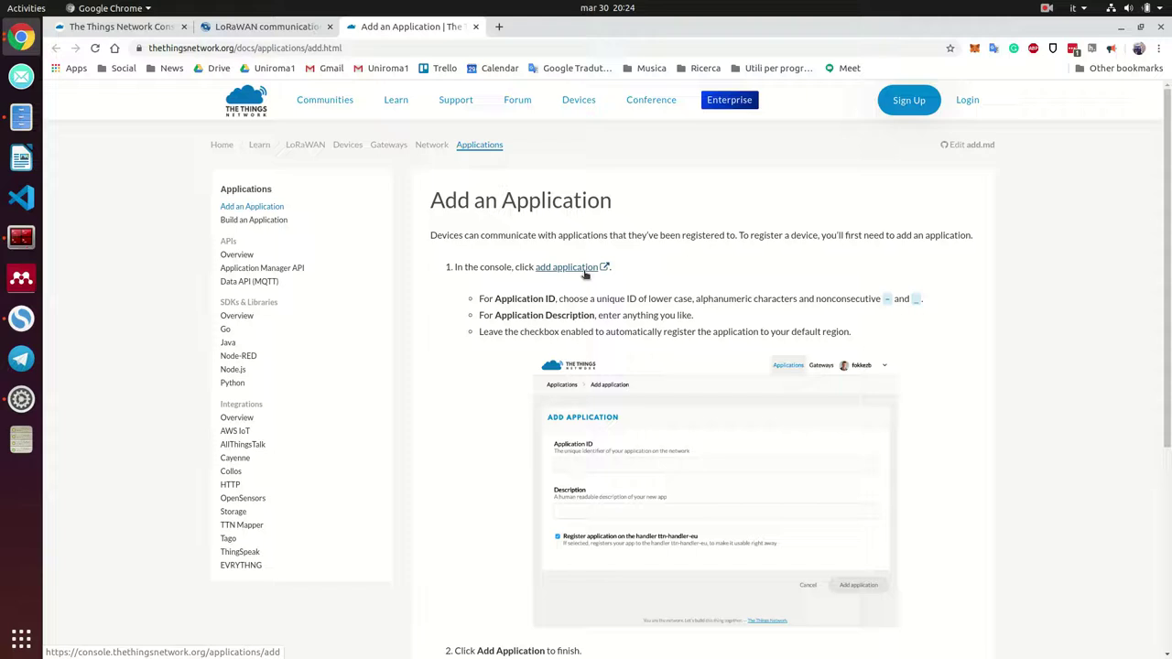
{"action": "scroll", "coordinate": [670, 427], "scroll_direction": "down", "scroll_amount": 4}
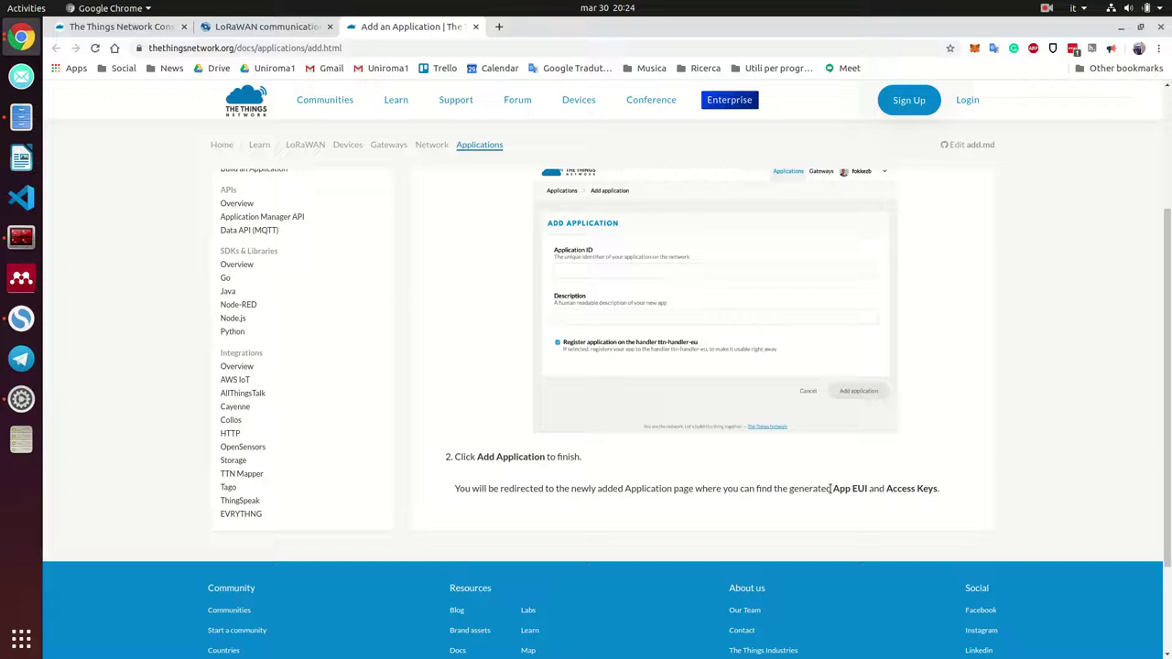
Read the App EUI and Access Keys part of Add an Application, then return to the tutorial
{"action": "left_click_drag", "start_coordinate": [834, 488], "coordinate": [866, 489]}
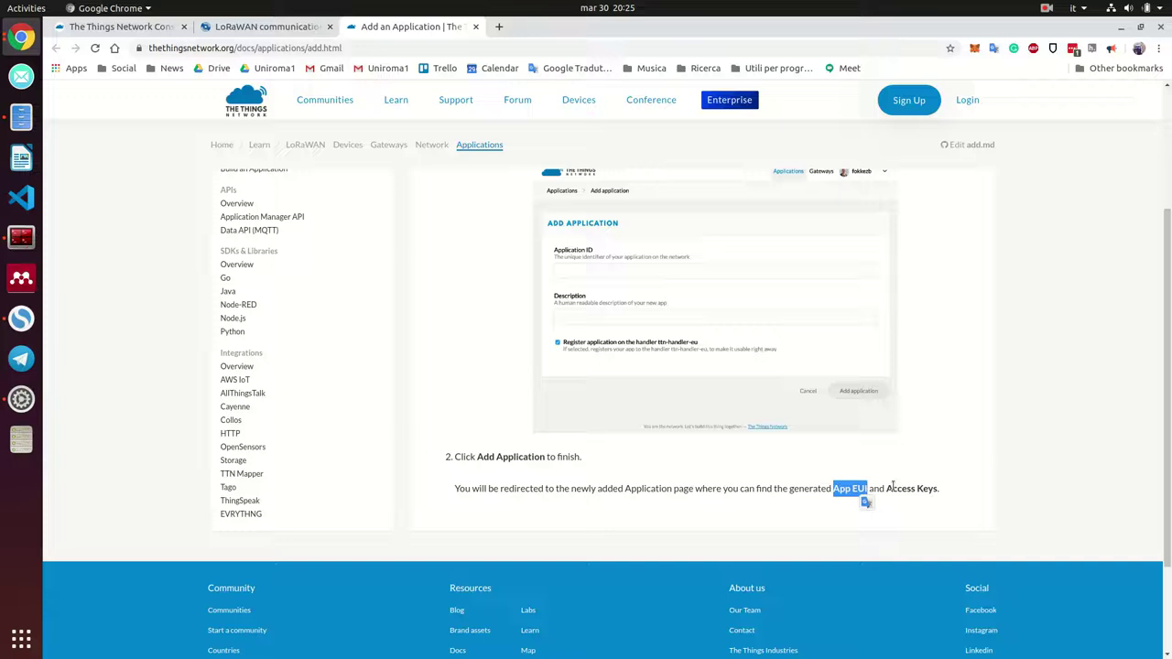
{"action": "double_click", "coordinate": [901, 488]}
{"action": "double_click", "coordinate": [927, 489]}
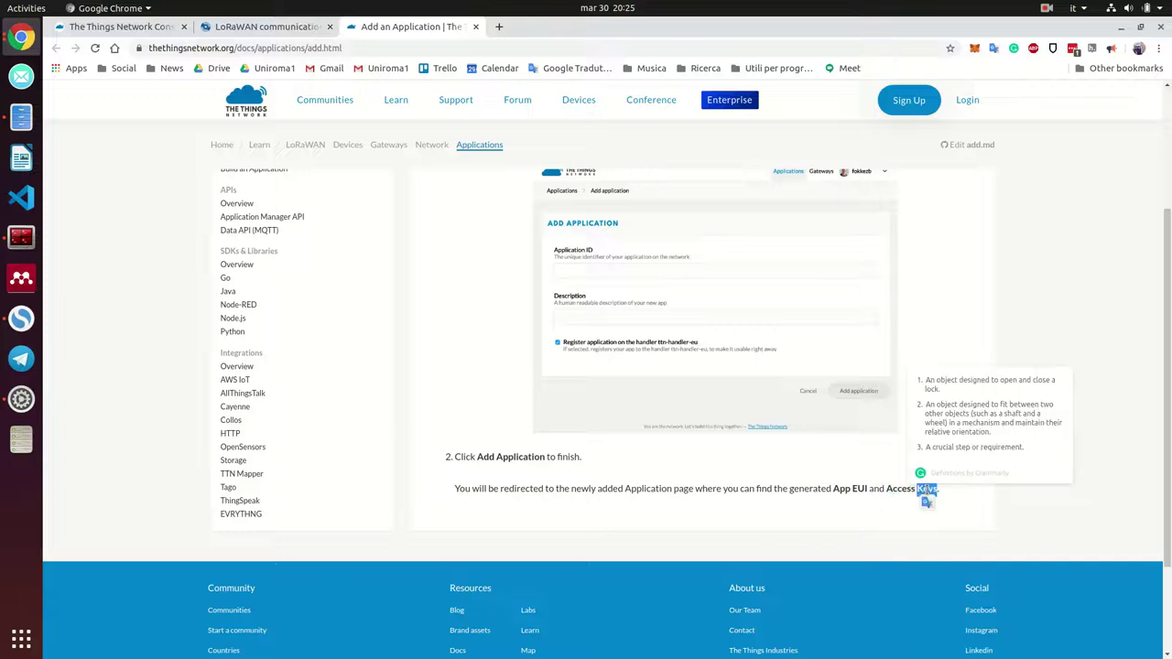
{"action": "left_click", "coordinate": [766, 477]}
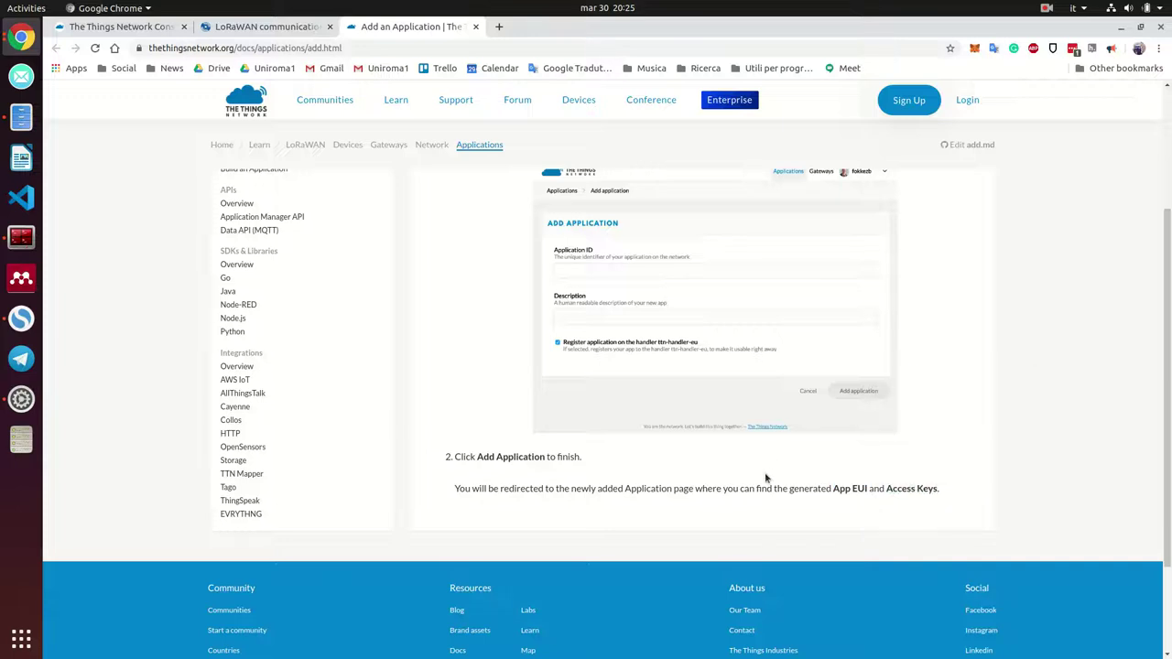
{"action": "left_click", "coordinate": [263, 29]}
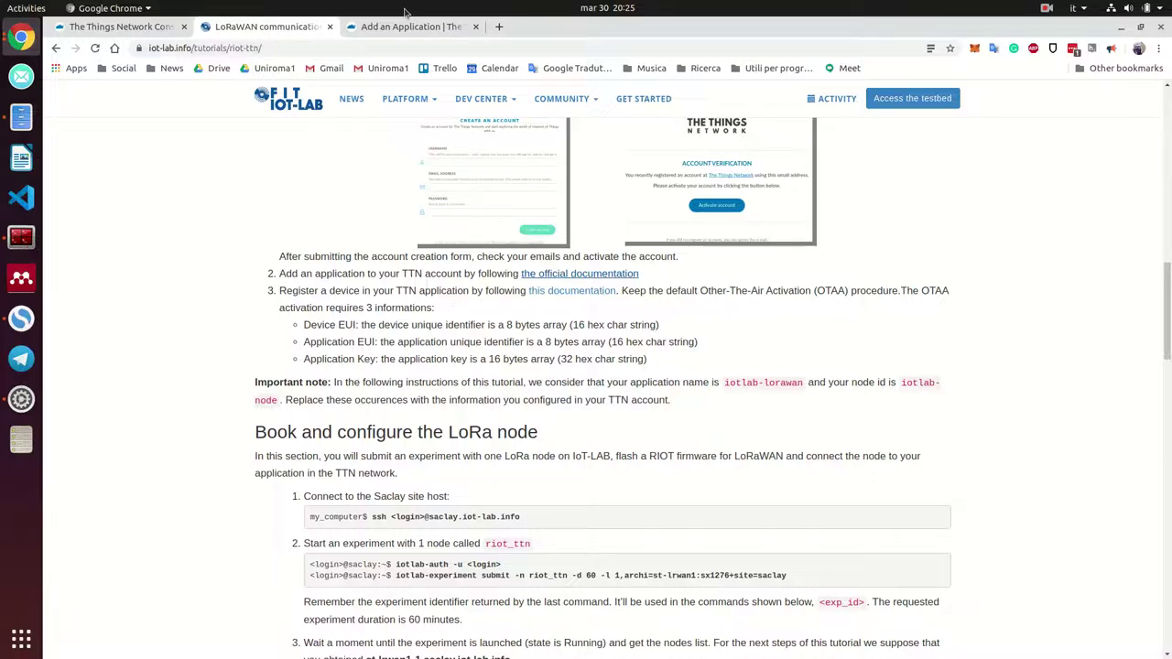
In TTN Console, open the lora-ttn-iotlab application's list of registered devices
{"action": "left_click", "coordinate": [407, 27]}
{"action": "left_click", "coordinate": [155, 26]}
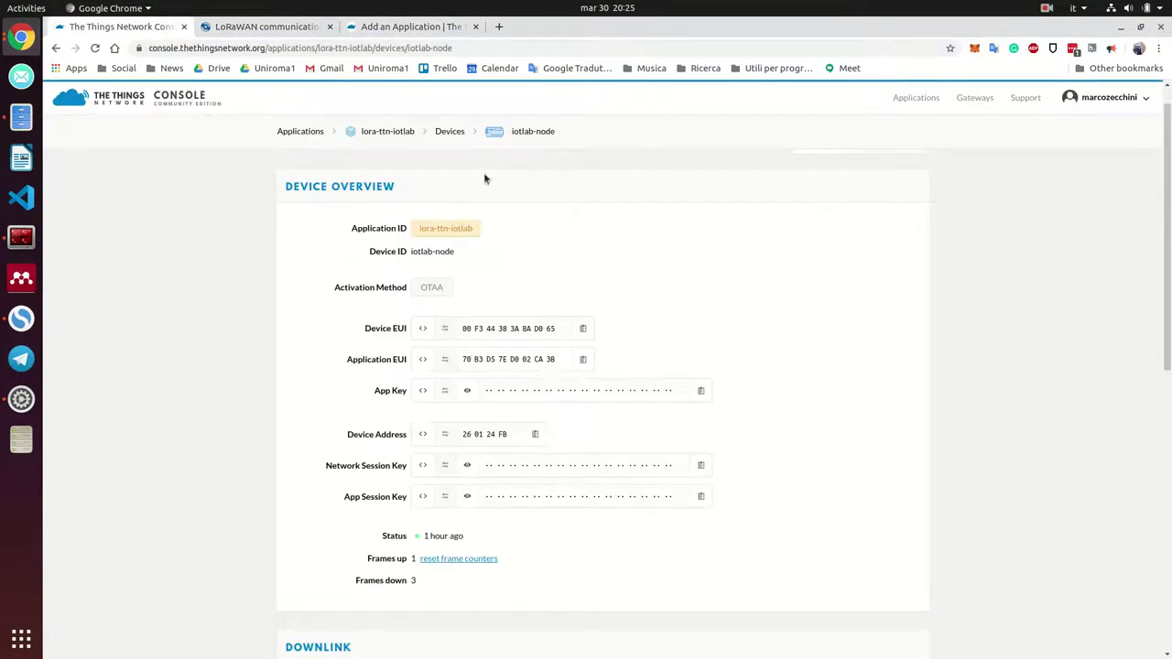
{"action": "left_click", "coordinate": [390, 134]}
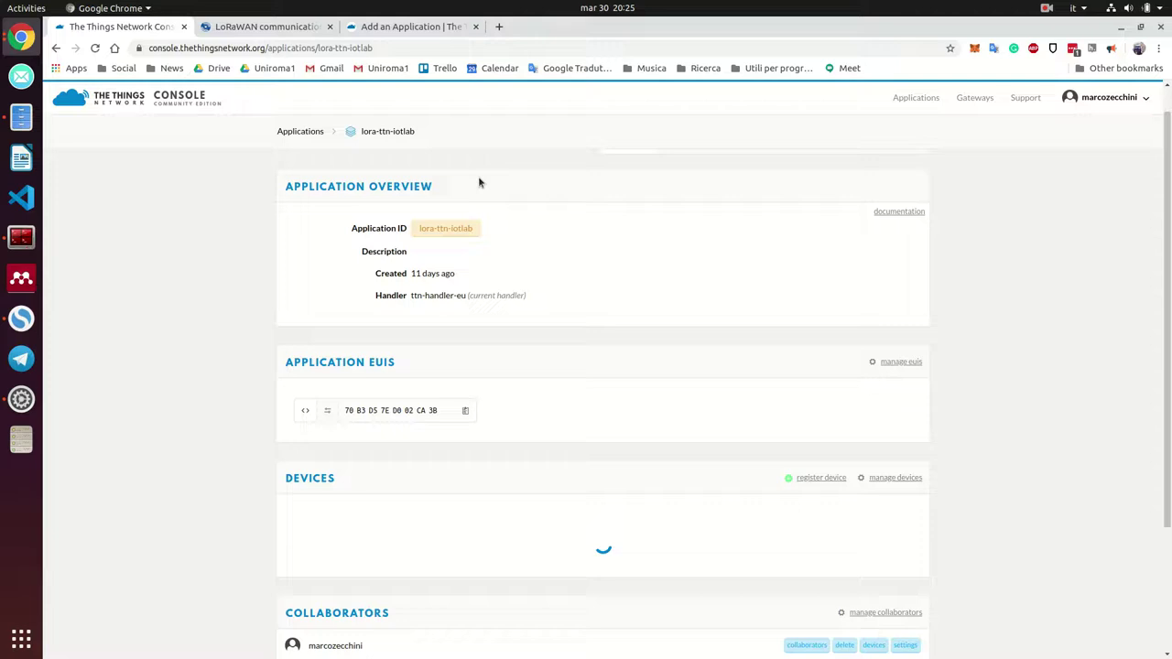
{"action": "scroll", "coordinate": [486, 178], "scroll_direction": "down", "scroll_amount": 2}
{"action": "scroll", "coordinate": [497, 189], "scroll_direction": "up", "scroll_amount": 1}
{"action": "scroll", "coordinate": [518, 200], "scroll_direction": "down", "scroll_amount": 1}
{"action": "scroll", "coordinate": [519, 200], "scroll_direction": "down", "scroll_amount": 3}
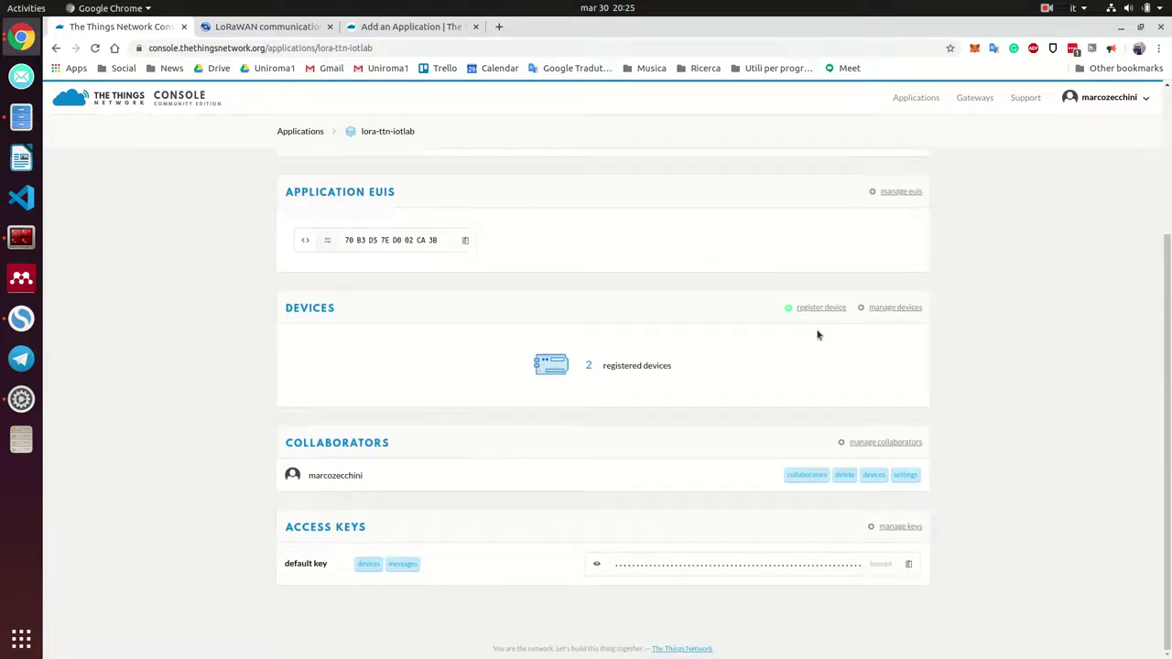
{"action": "left_click", "coordinate": [676, 365]}
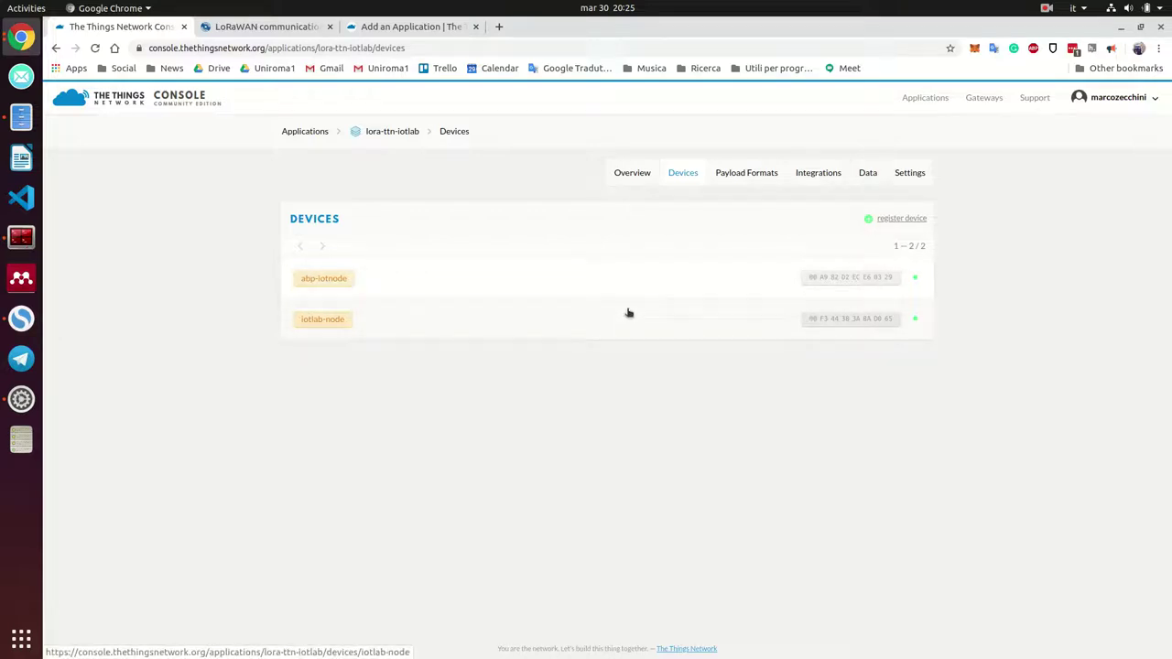
Reset iotlab-node's frame counters so Frames up and down read 0, then return to the tutorial
{"action": "left_click", "coordinate": [339, 328]}
{"action": "scroll", "coordinate": [495, 241], "scroll_direction": "down", "scroll_amount": 2}
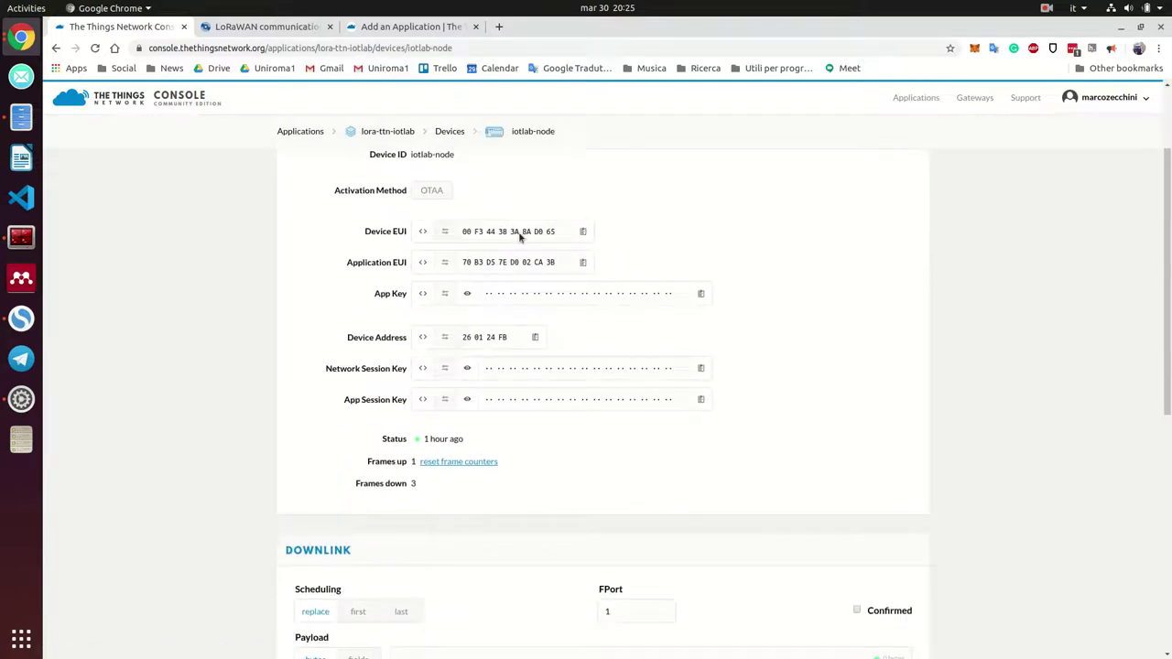
{"action": "scroll", "coordinate": [520, 236], "scroll_direction": "up", "scroll_amount": 1}
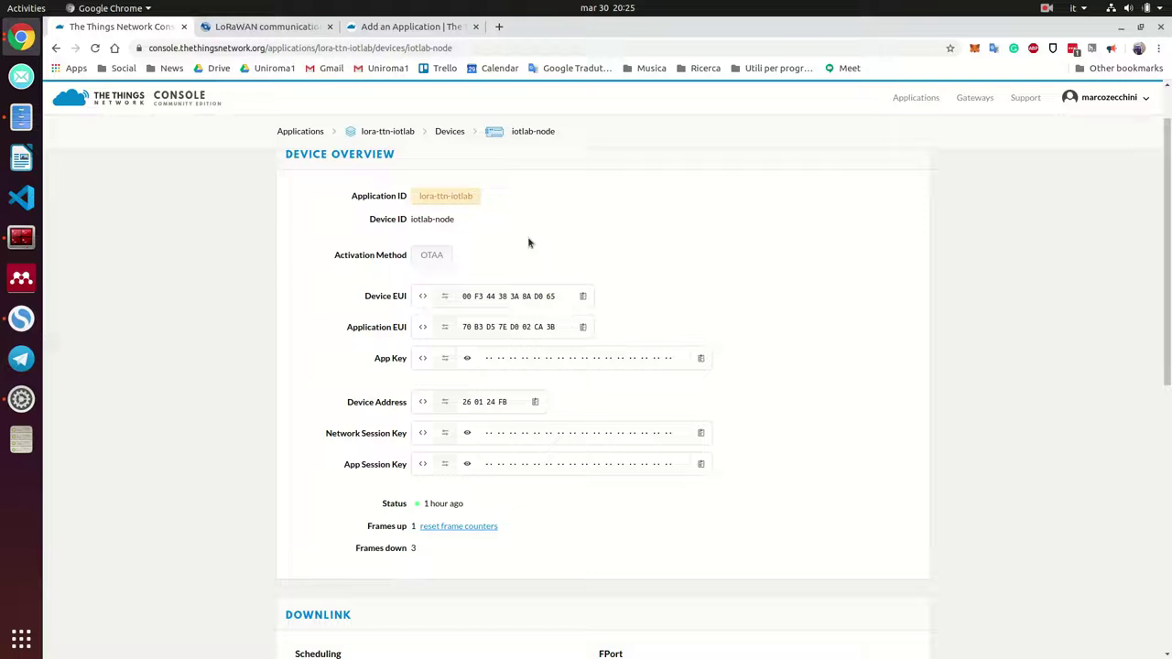
{"action": "scroll", "coordinate": [529, 224], "scroll_direction": "up", "scroll_amount": 1}
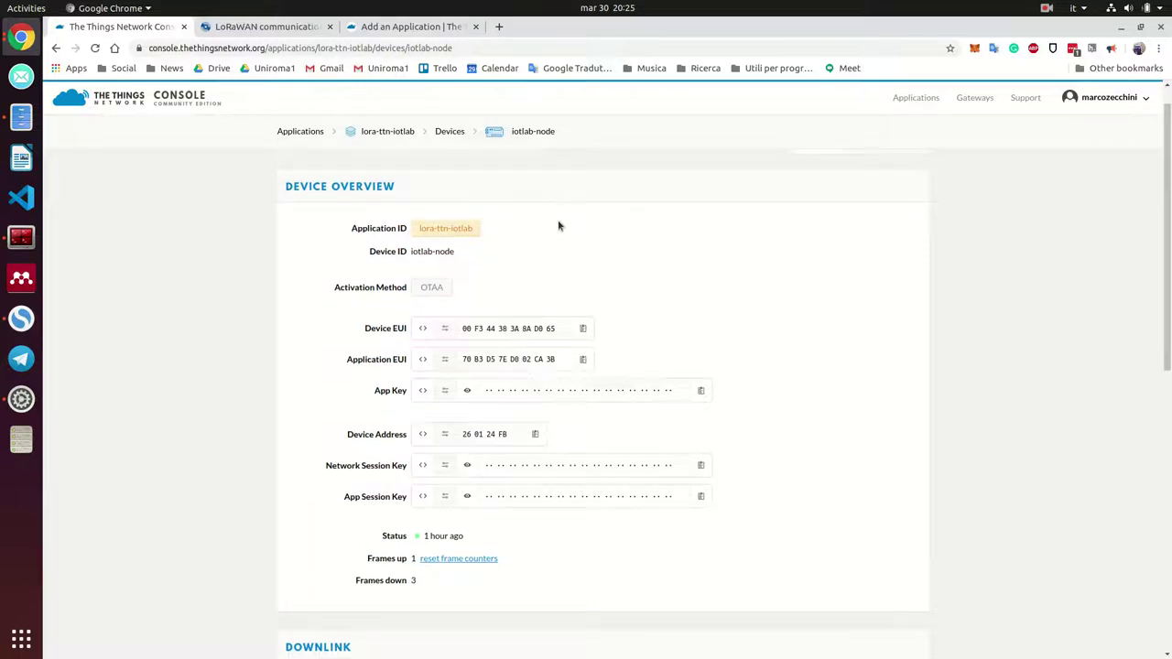
{"action": "left_click", "coordinate": [481, 556]}
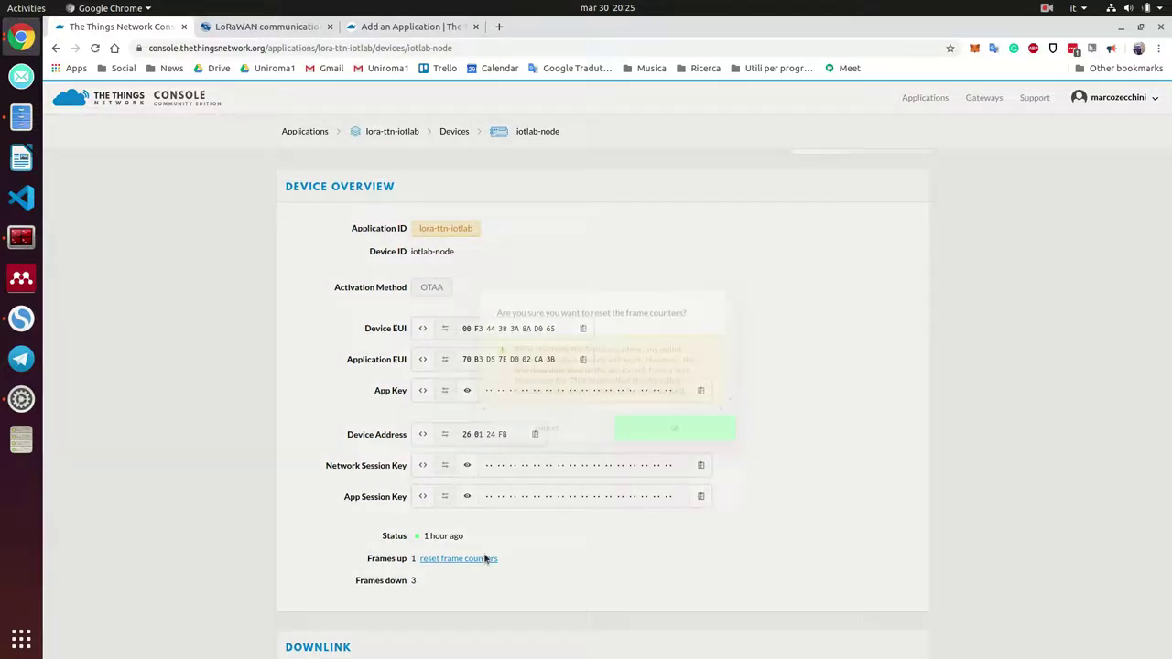
{"action": "left_click", "coordinate": [713, 435]}
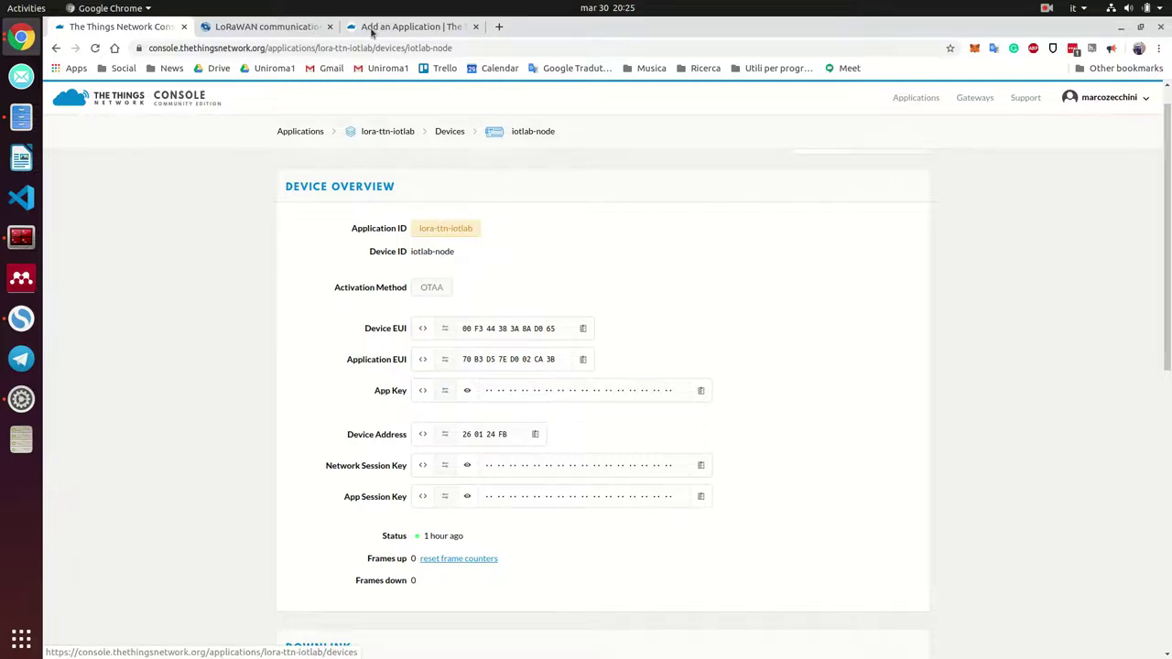
{"action": "left_click", "coordinate": [265, 27]}
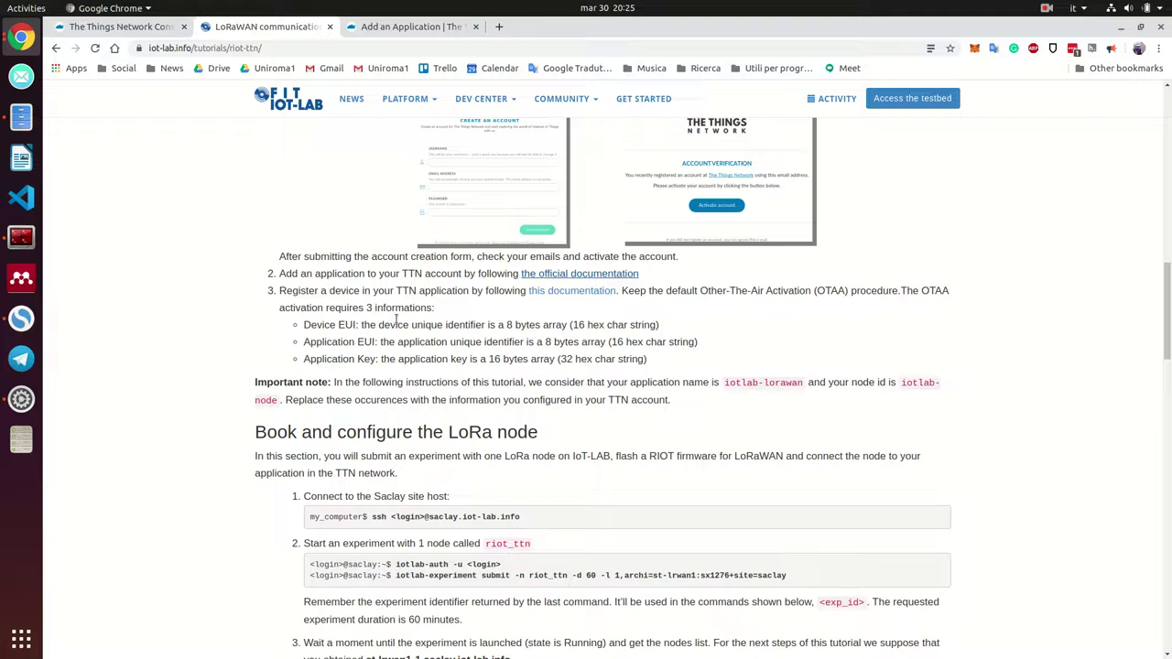
Select the Device EUI, Application EUI and Application Key requirements, then reopen the iotlab-node overview
{"action": "left_click_drag", "start_coordinate": [303, 325], "coordinate": [651, 364]}
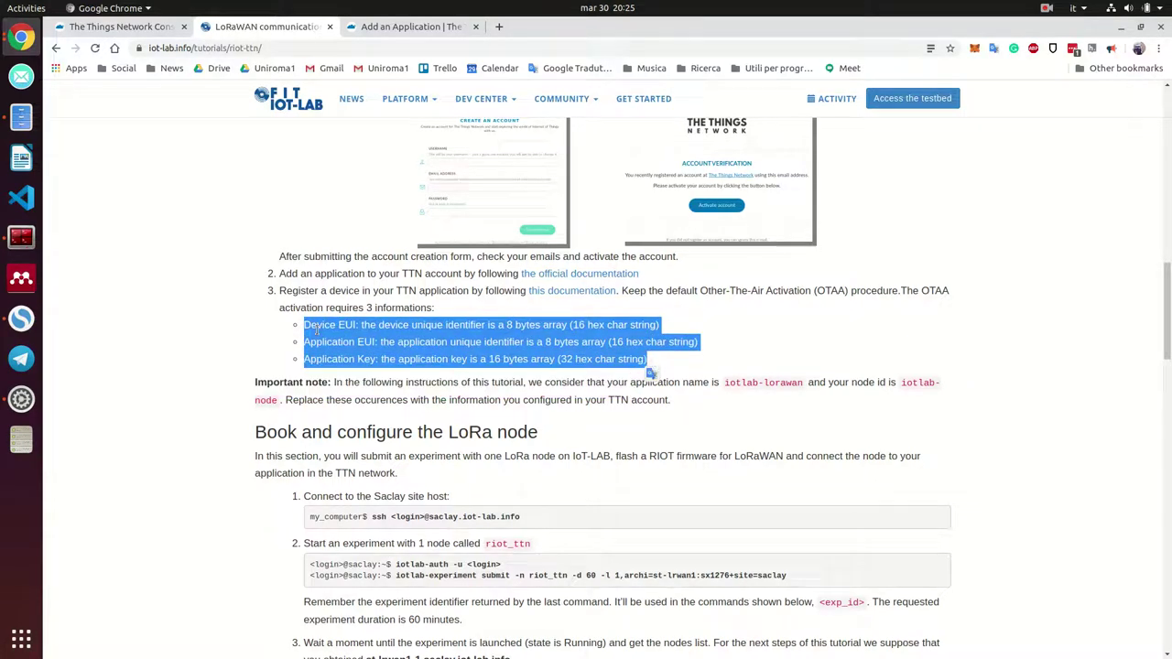
{"action": "left_click", "coordinate": [170, 30]}
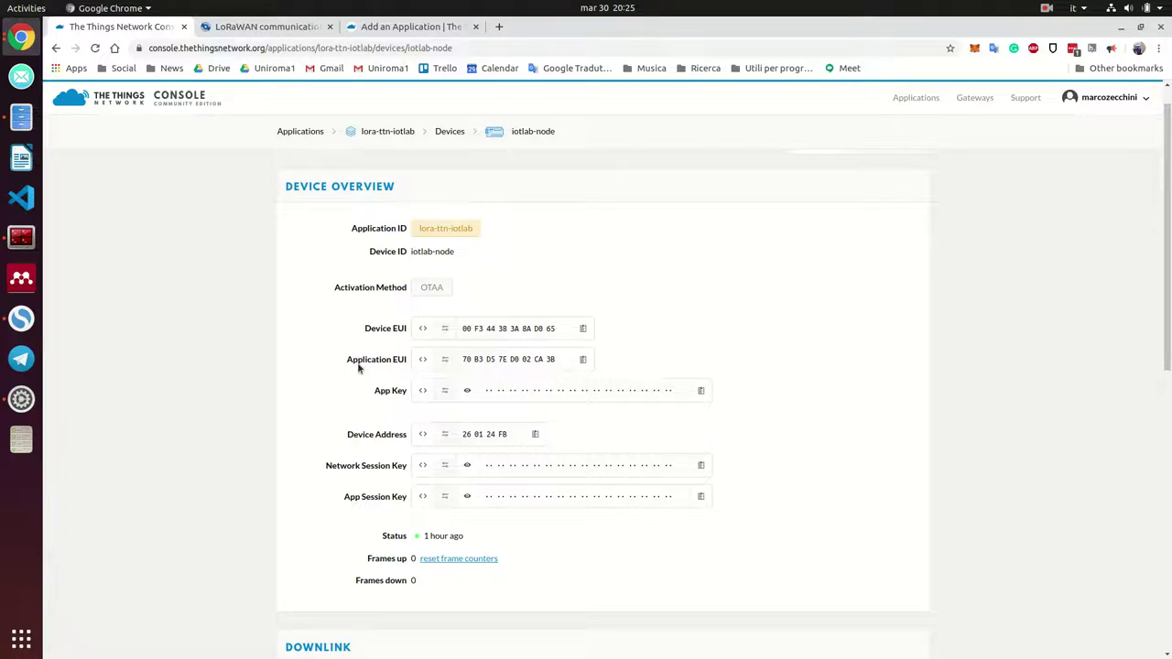
Show the iotlab-node App Key as plain hex bytes and compare it with the tutorial
{"action": "left_click", "coordinate": [422, 394]}
{"action": "left_click", "coordinate": [421, 394]}
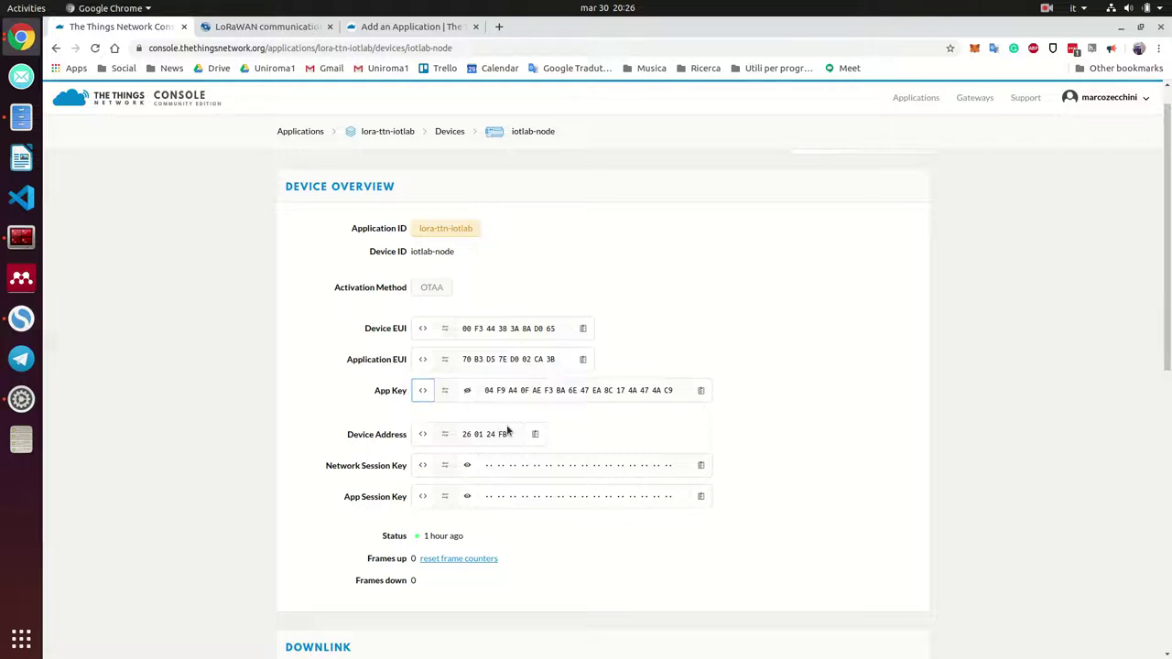
{"action": "scroll", "coordinate": [472, 458], "scroll_direction": "down", "scroll_amount": 1}
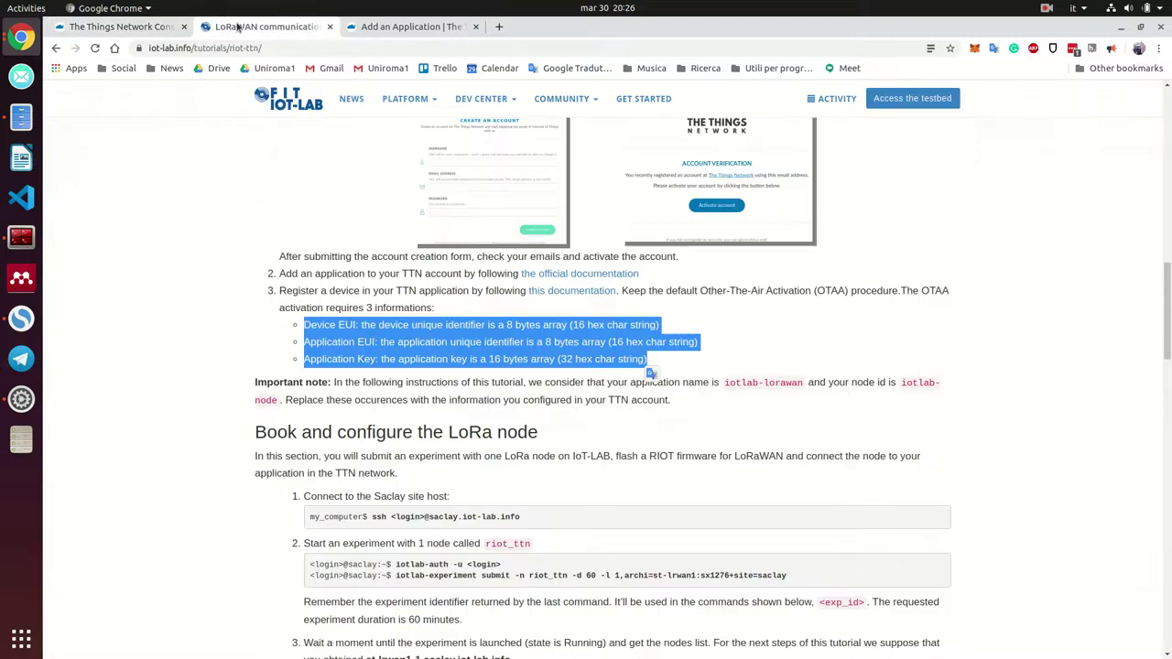
{"action": "left_click", "coordinate": [261, 27]}
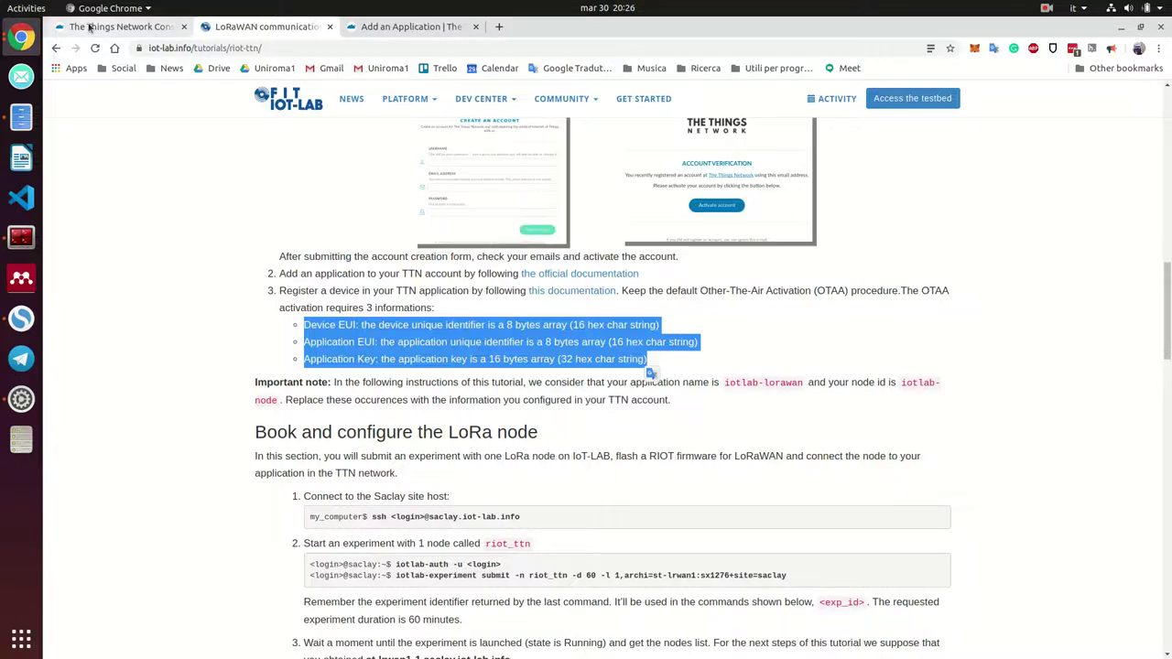
Review the iotlab-node device Settings, then go back to its Overview and the tutorial
{"action": "left_click", "coordinate": [119, 26]}
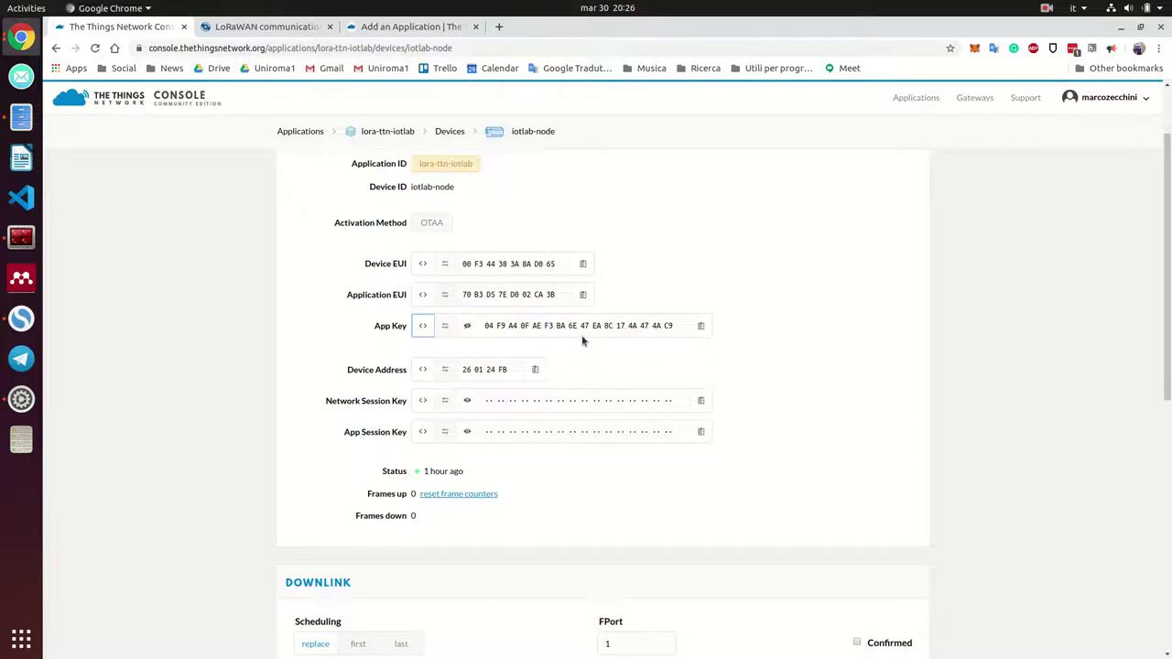
{"action": "scroll", "coordinate": [604, 229], "scroll_direction": "up", "scroll_amount": 2}
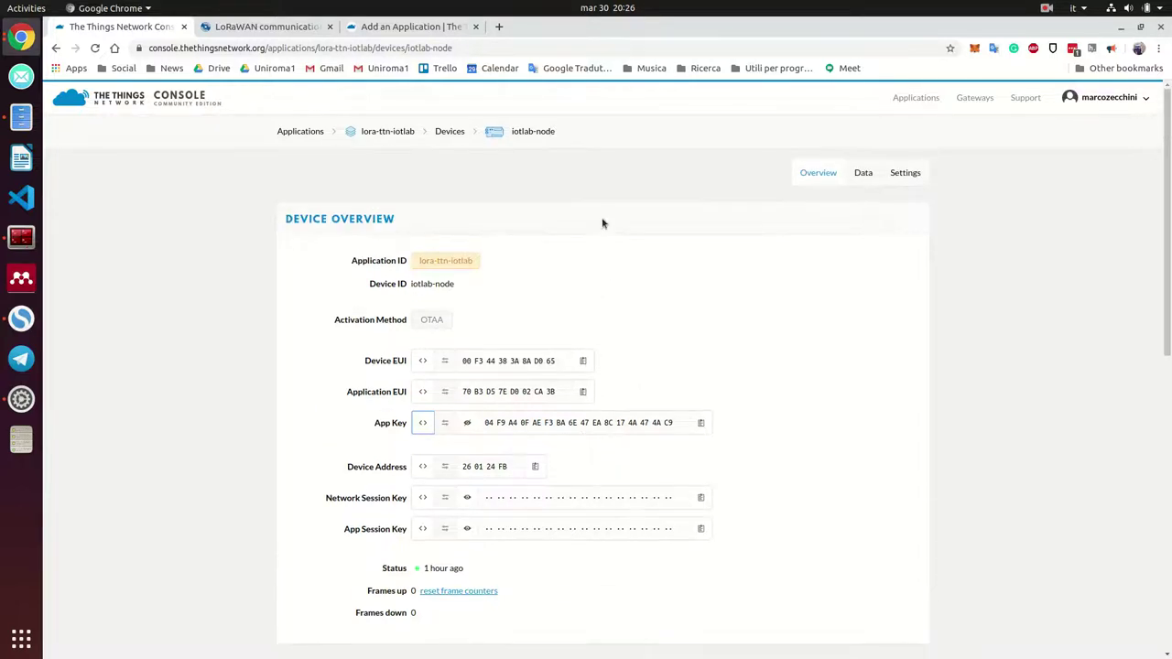
{"action": "left_click", "coordinate": [920, 174]}
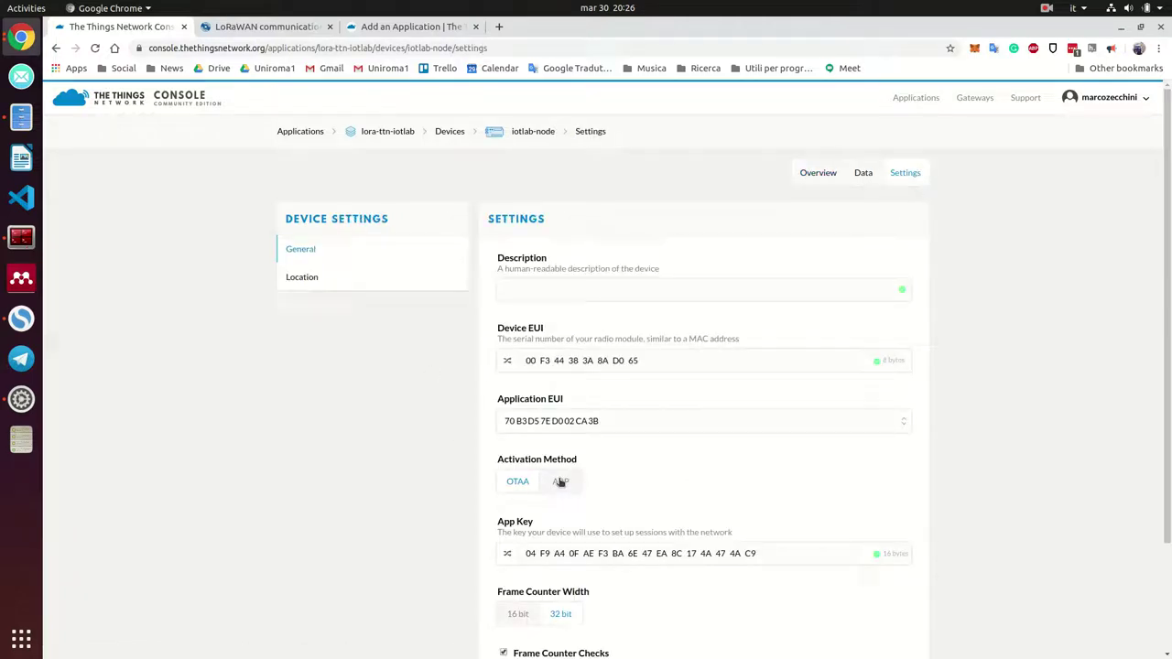
{"action": "left_click", "coordinate": [808, 176]}
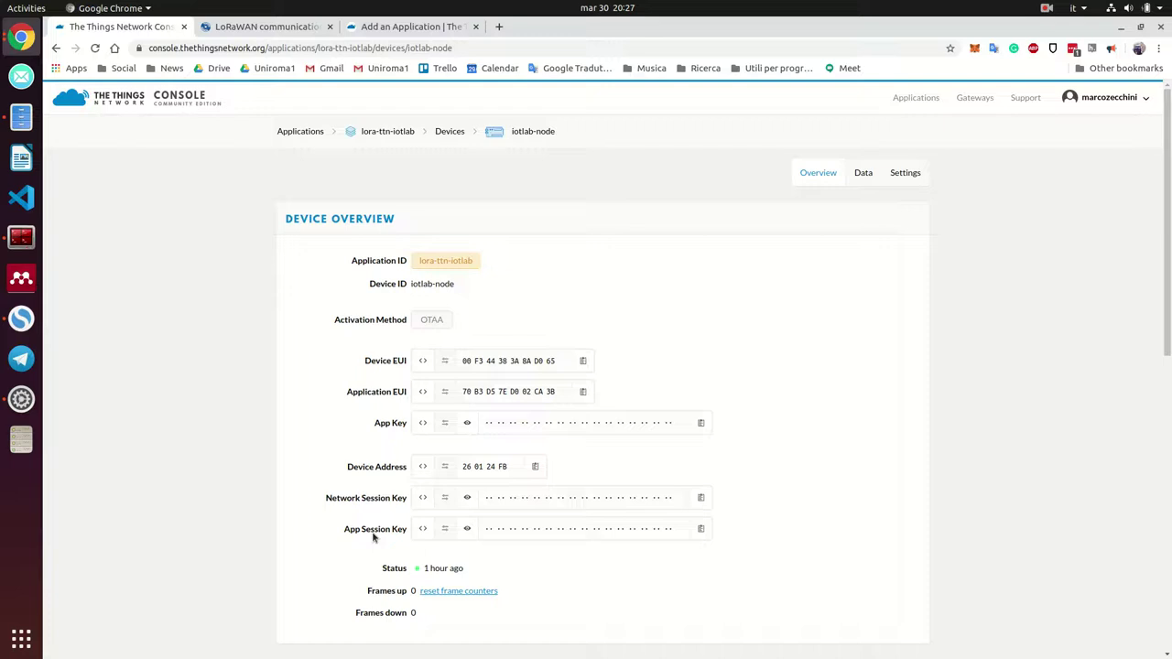
{"action": "scroll", "coordinate": [424, 542], "scroll_direction": "down", "scroll_amount": 2}
{"action": "scroll", "coordinate": [431, 532], "scroll_direction": "down", "scroll_amount": 4}
{"action": "scroll", "coordinate": [484, 516], "scroll_direction": "up", "scroll_amount": 6}
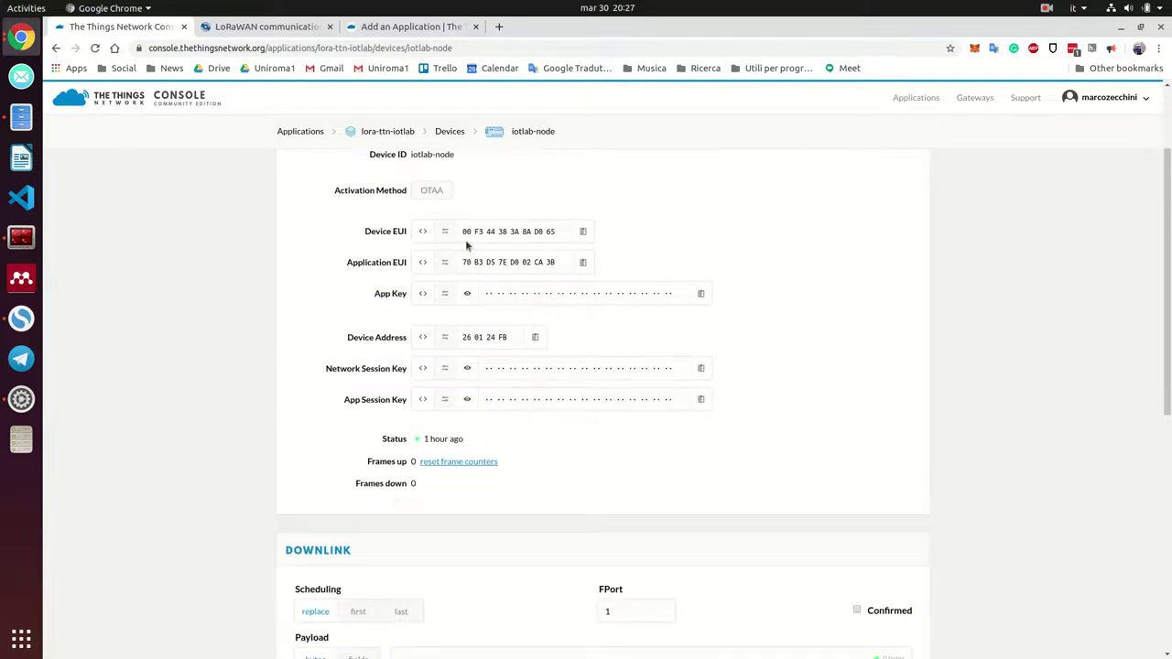
{"action": "left_click", "coordinate": [266, 27]}
{"action": "scroll", "coordinate": [646, 375], "scroll_direction": "down", "scroll_amount": 1}
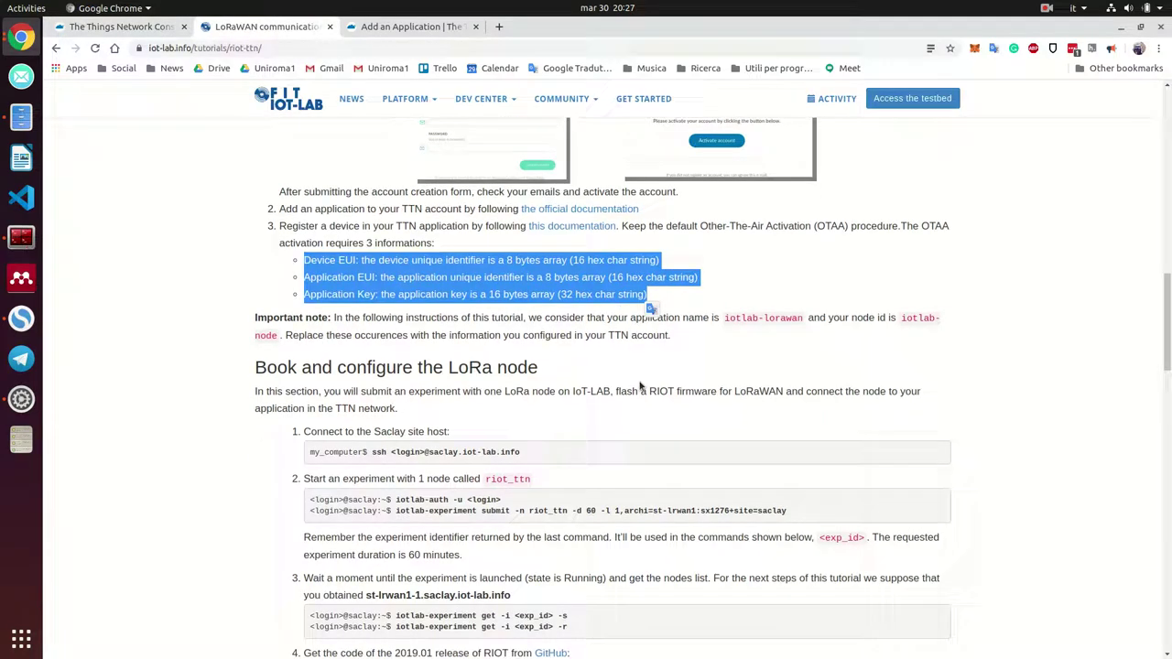
{"action": "scroll", "coordinate": [641, 387], "scroll_direction": "down", "scroll_amount": 2}
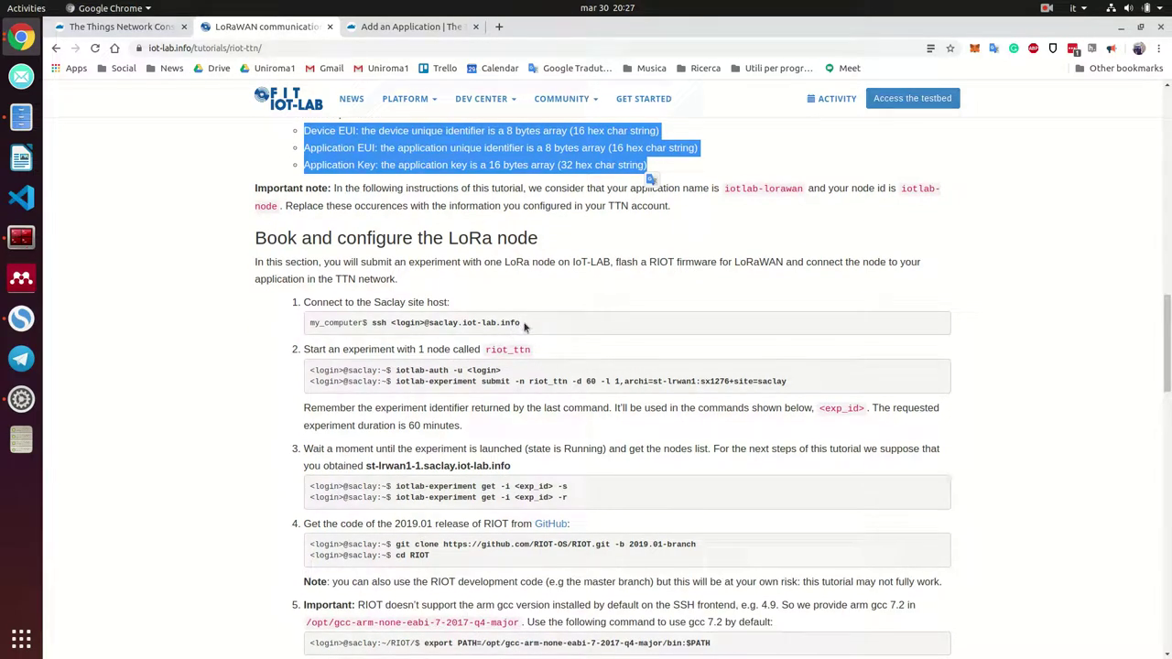
{"action": "left_click", "coordinate": [21, 237]}
{"action": "left_click_drag", "start_coordinate": [433, 191], "coordinate": [772, 147]}
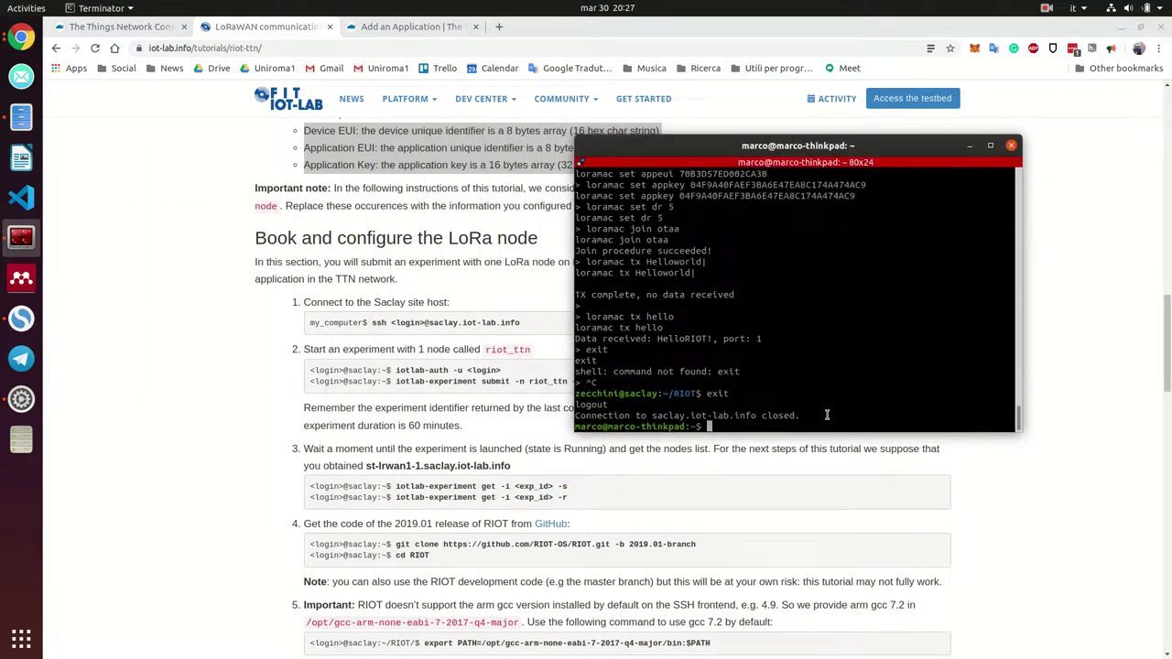
{"action": "type", "text": "ssh zecchini@"}
{"action": "left_click", "coordinate": [434, 326]}
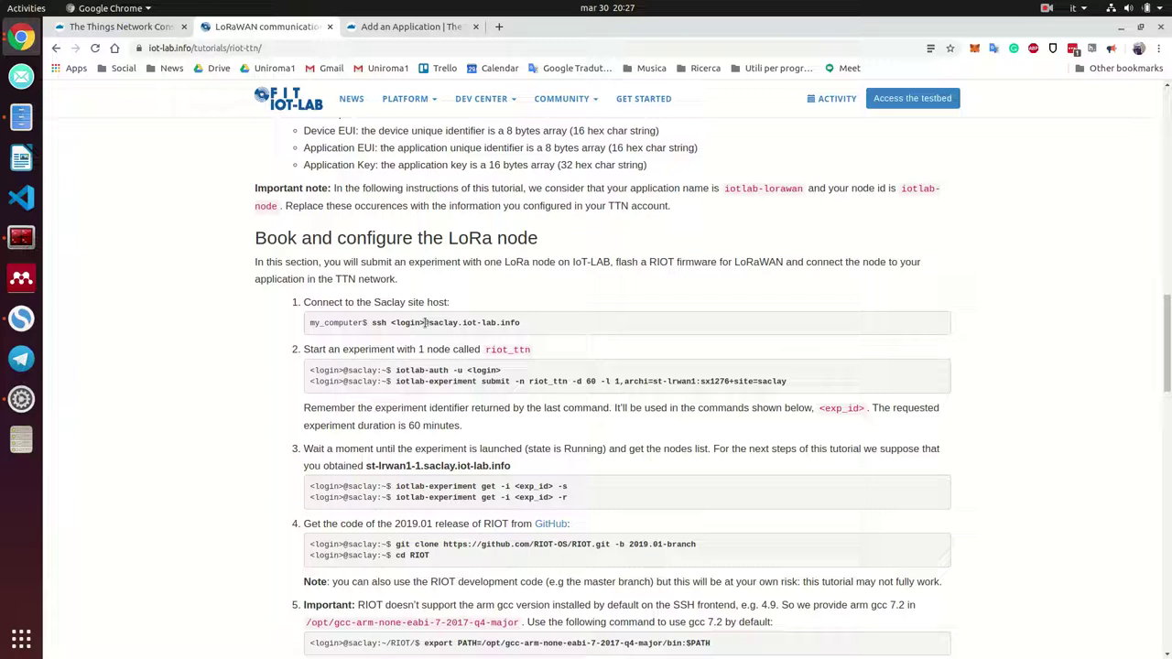
{"action": "left_click_drag", "start_coordinate": [424, 322], "coordinate": [519, 323]}
{"action": "key", "text": "ctrl+c"}
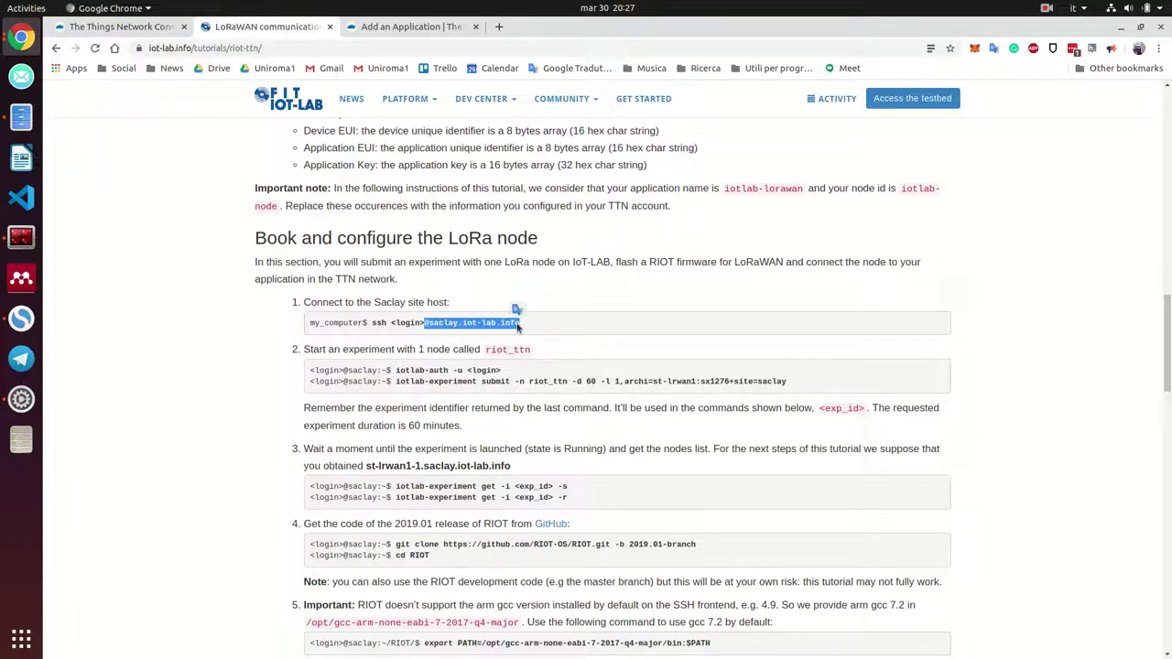
{"action": "left_click", "coordinate": [21, 237]}
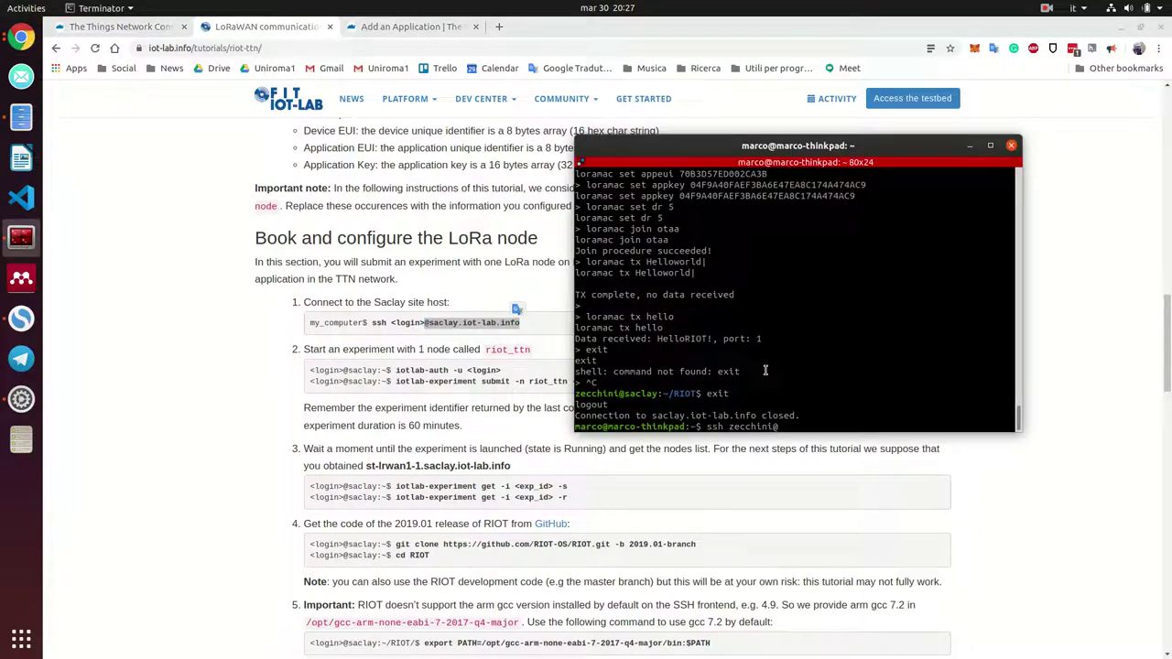
Paste the saclay.iot-lab.info host, remove the duplicate @, and run the ssh login
{"action": "type", "text": "s"}
{"action": "key", "text": "ctrl+shift+v"}
{"action": "key", "text": "Left"}
{"action": "key", "text": "Left"}
{"action": "key", "text": "Left"}
{"action": "key", "text": "Left"}
{"action": "key", "text": "Left"}
{"action": "key", "text": "Left"}
{"action": "key", "text": "Left"}
{"action": "key", "text": "Left"}
{"action": "key", "text": "Left"}
{"action": "key", "text": "Left"}
{"action": "key", "text": "Left"}
{"action": "key", "text": "Left"}
{"action": "key", "text": "Left"}
{"action": "key", "text": "Left"}
{"action": "key", "text": "Left"}
{"action": "key", "text": "Left"}
{"action": "key", "text": "Left"}
{"action": "key", "text": "Left"}
{"action": "key", "text": "Left"}
{"action": "key", "text": "Left"}
{"action": "key", "text": "Delete"}
{"action": "key", "text": "Return"}
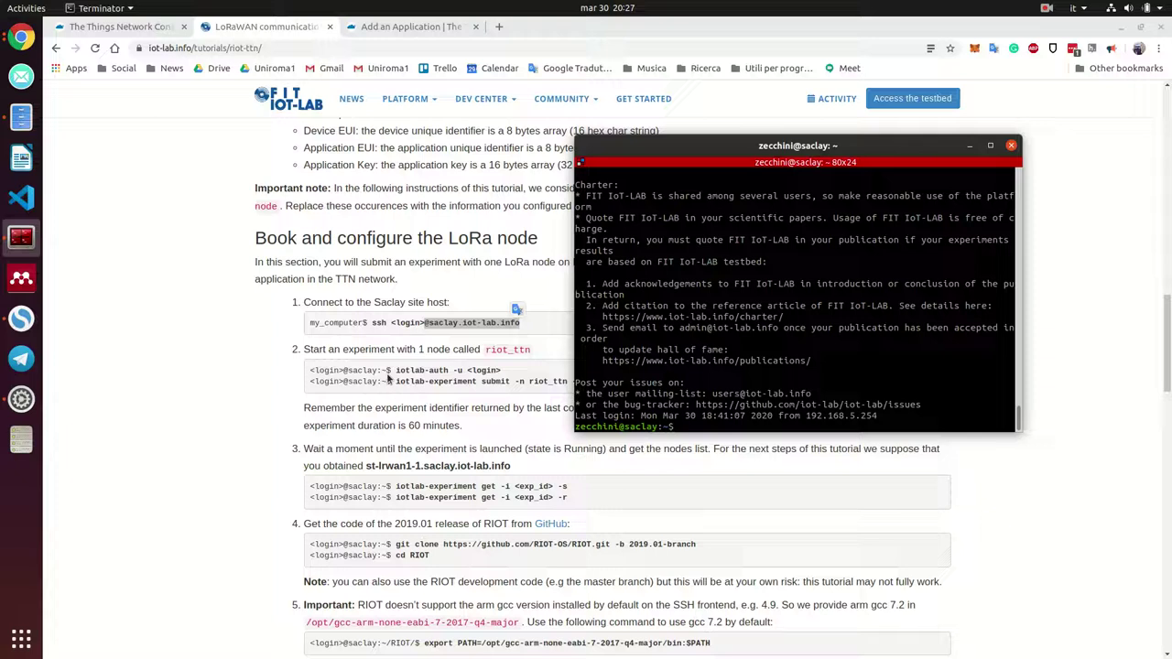
Run iotlab-auth -u with the IoT-LAB login and enter the account password
{"action": "left_click_drag", "start_coordinate": [394, 370], "coordinate": [462, 366]}
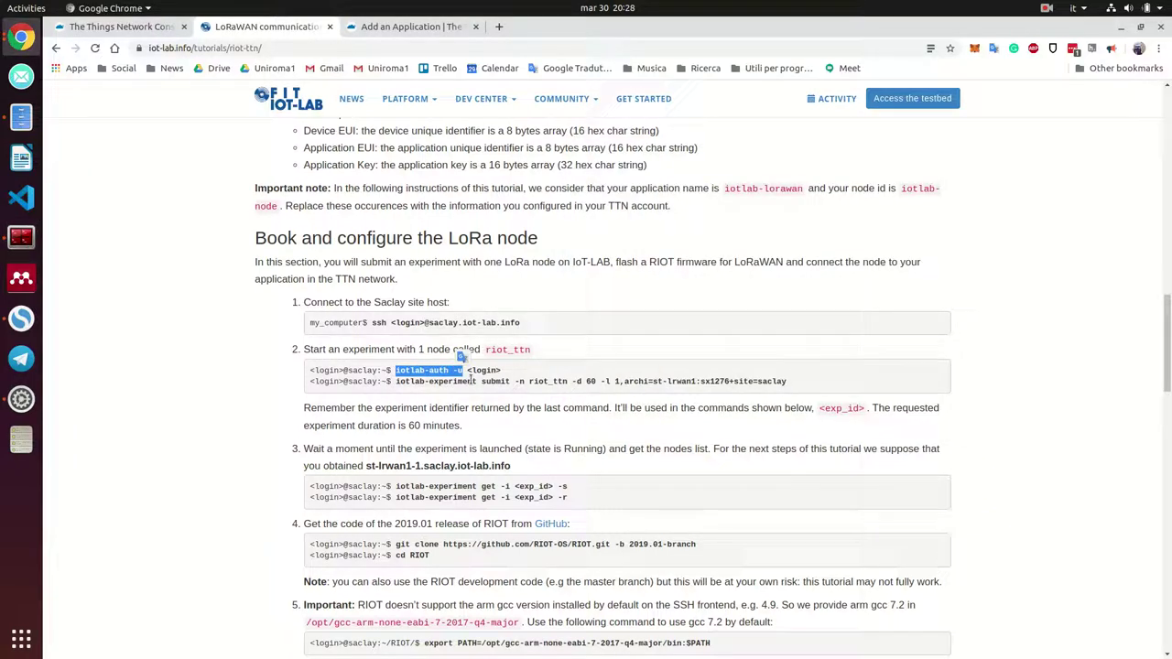
{"action": "left_click", "coordinate": [22, 237]}
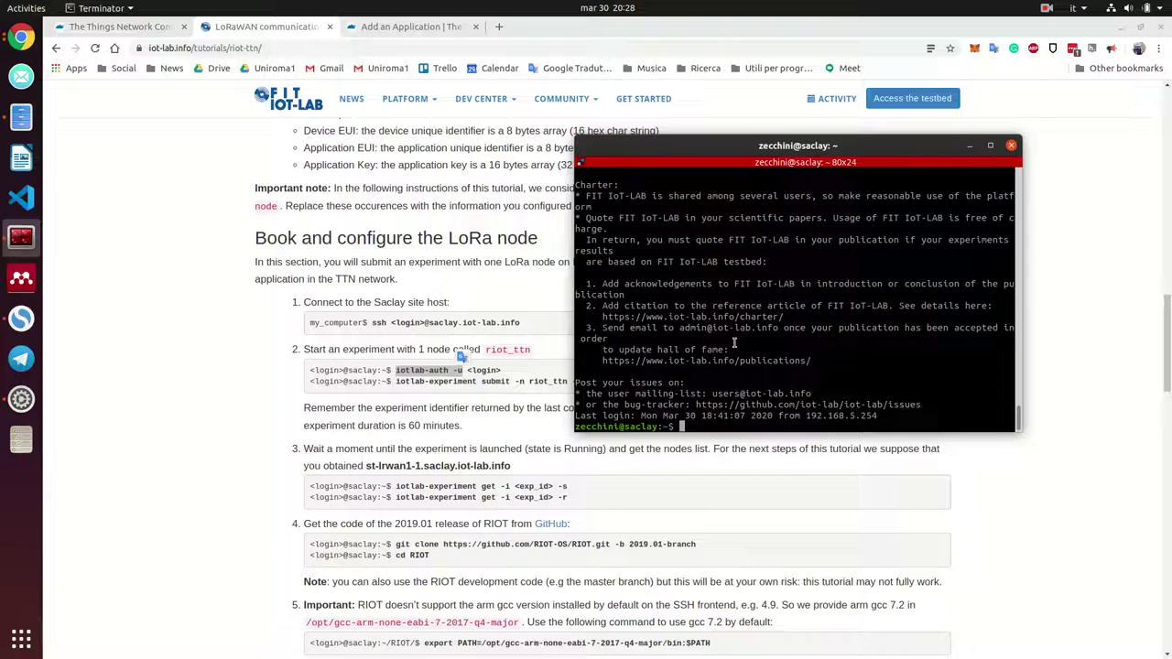
{"action": "middle_click", "coordinate": [734, 343]}
{"action": "type", "text": "zecchini"}
{"action": "key", "text": "Return"}
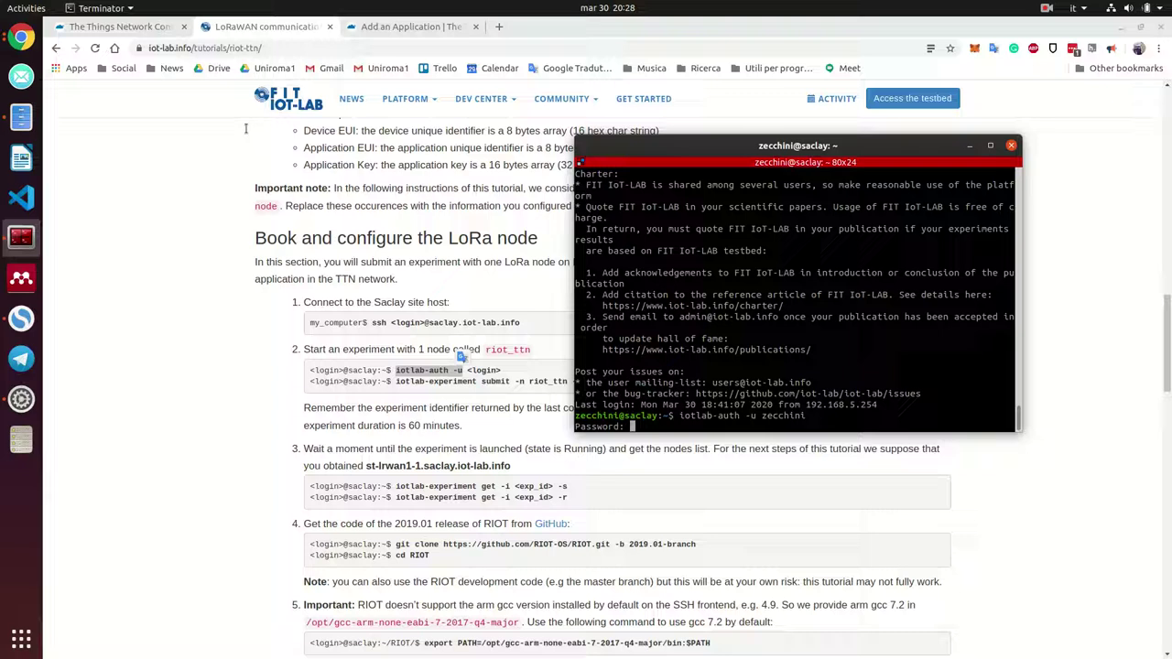
{"action": "key", "text": "alt+Tab"}
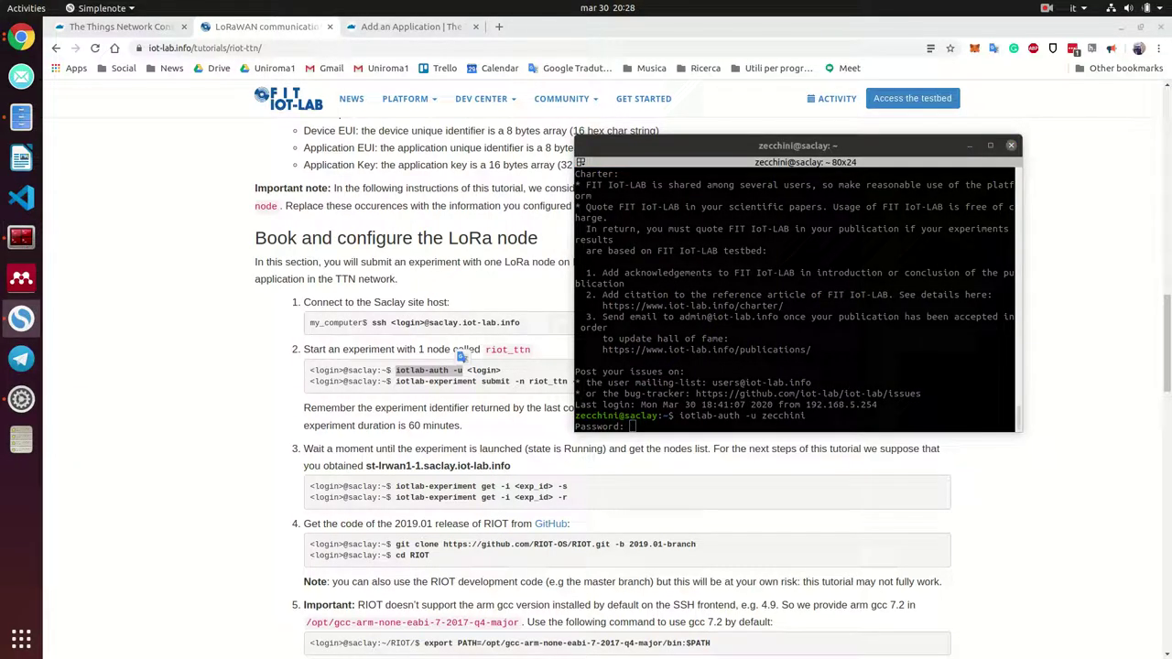
{"action": "left_click", "coordinate": [752, 361]}
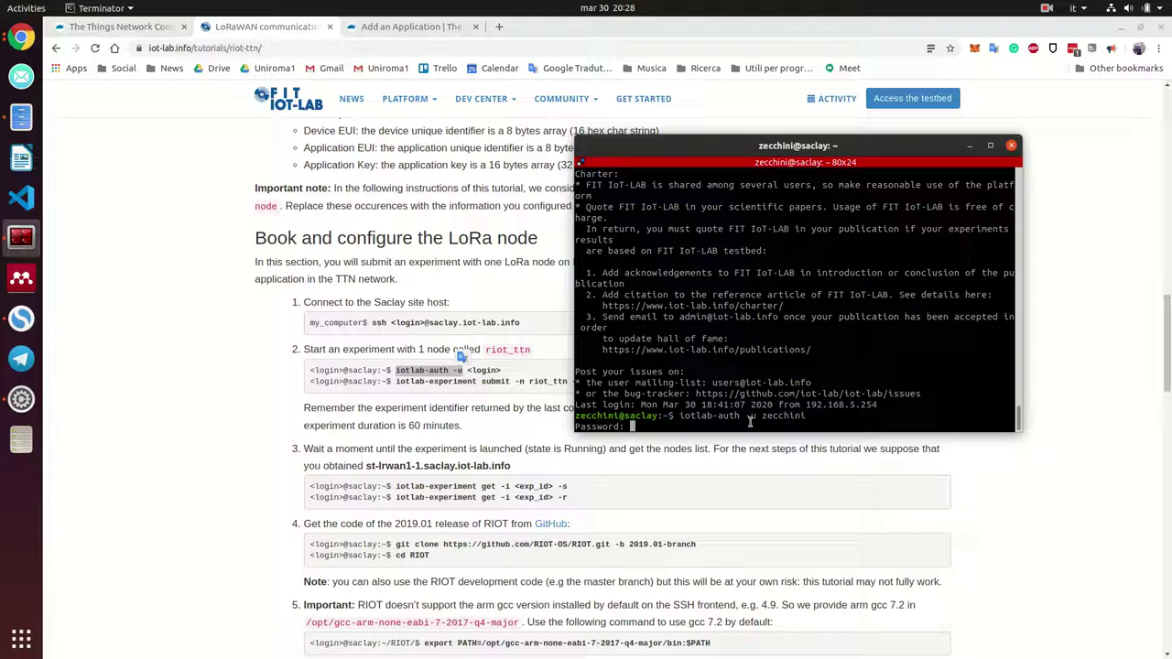
{"action": "key", "text": "Return"}
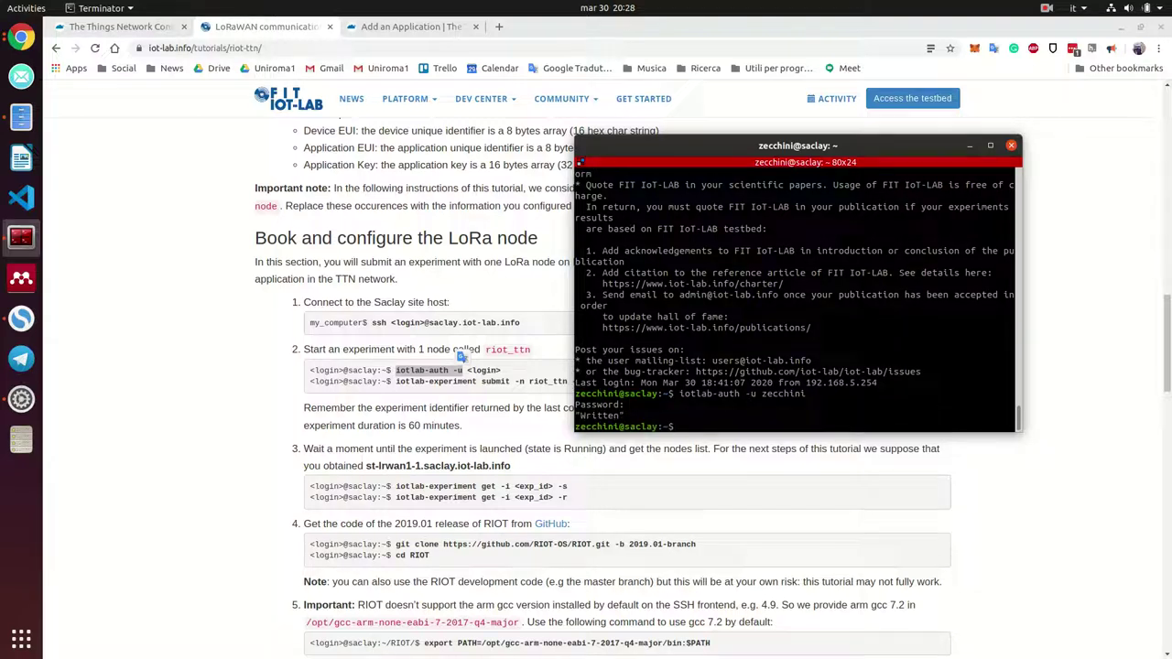
Review the tutorial's experiment submit command, highlighting the st-lrwan1 node type
{"action": "left_click", "coordinate": [421, 404]}
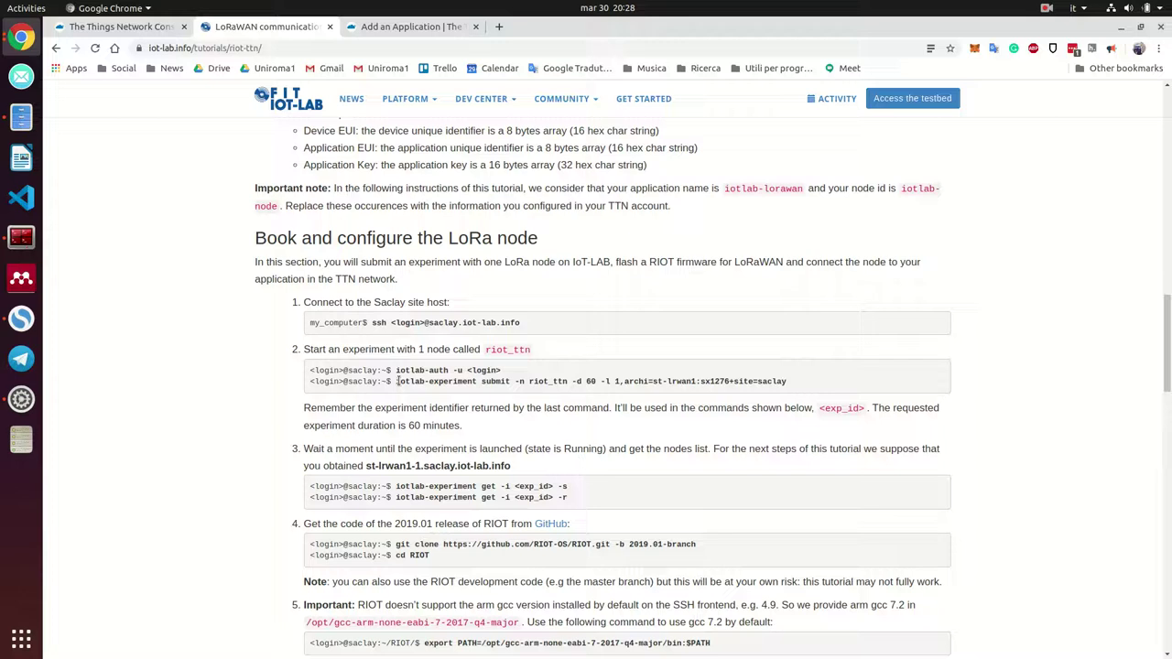
{"action": "left_click_drag", "start_coordinate": [396, 381], "coordinate": [597, 394]}
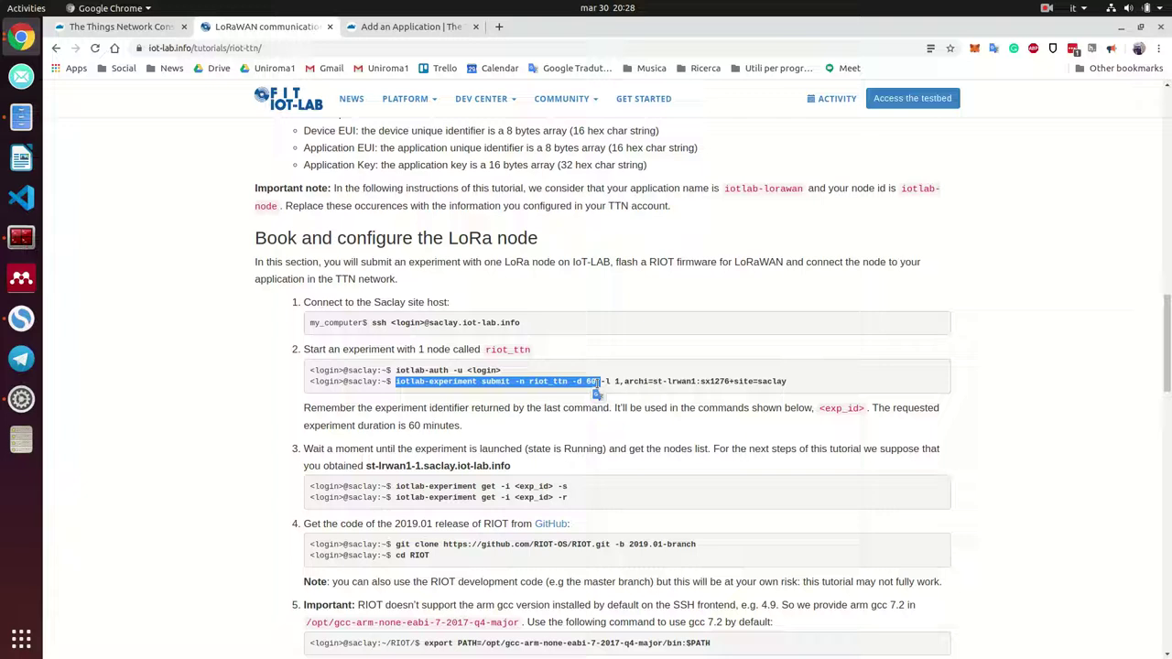
{"action": "left_click", "coordinate": [794, 384]}
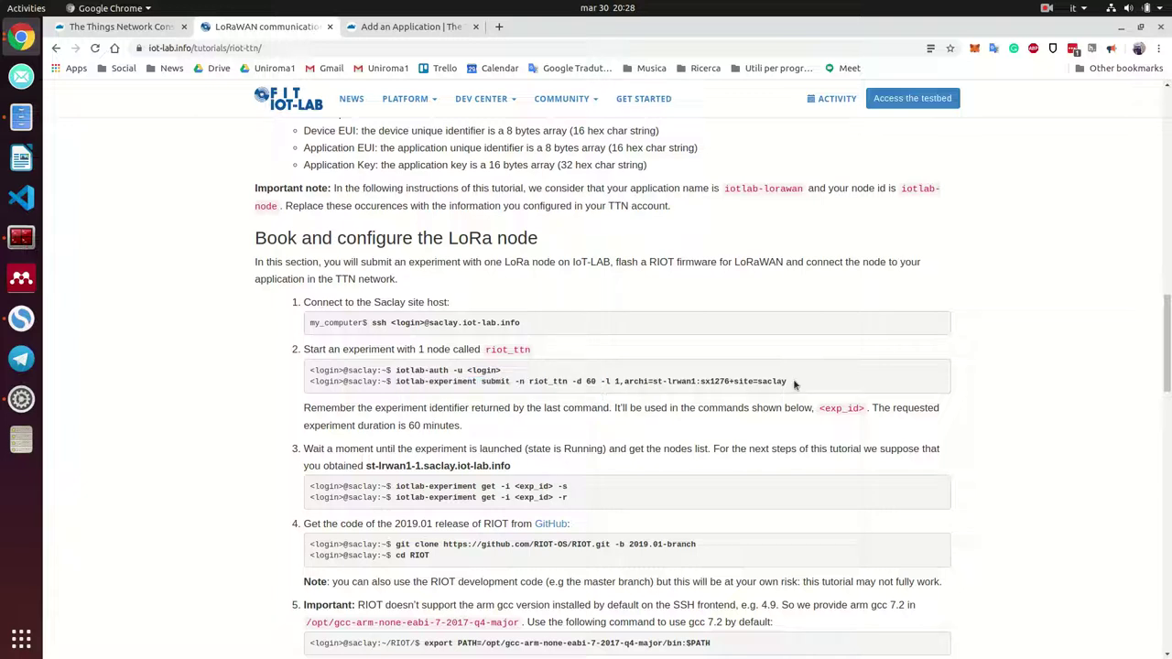
{"action": "left_click_drag", "start_coordinate": [653, 384], "coordinate": [697, 382]}
Open the IoT-LAB Tutorials list in a new tab and look it over
{"action": "scroll", "coordinate": [447, 306], "scroll_direction": "up", "scroll_amount": 4}
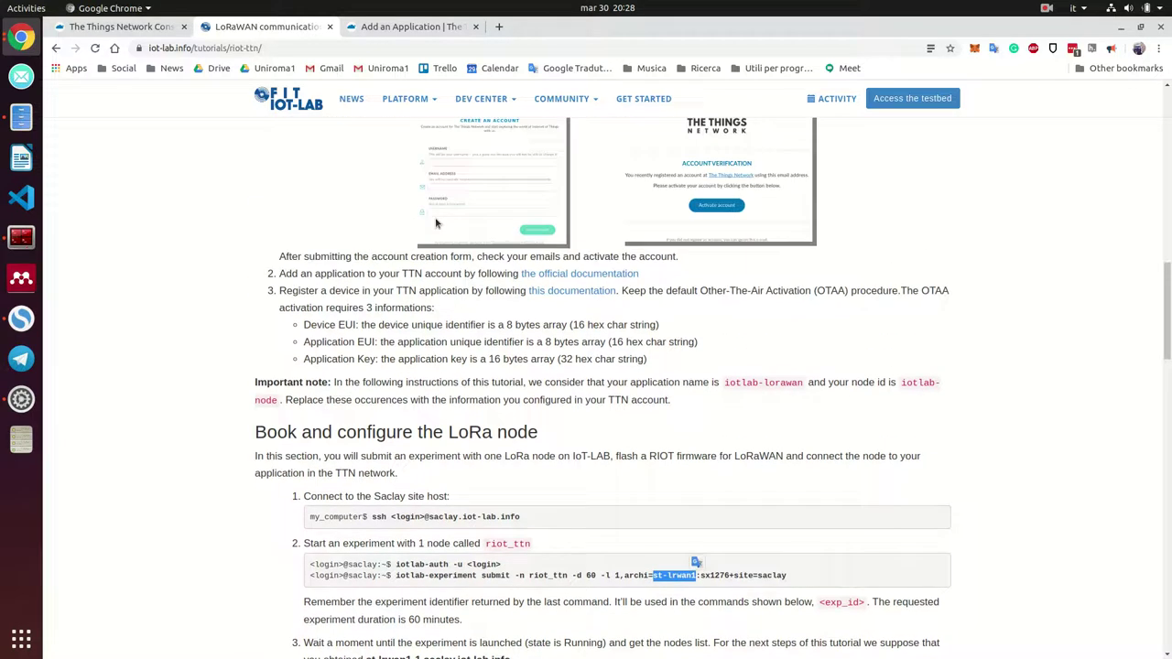
{"action": "mouse_move", "coordinate": [467, 92]}
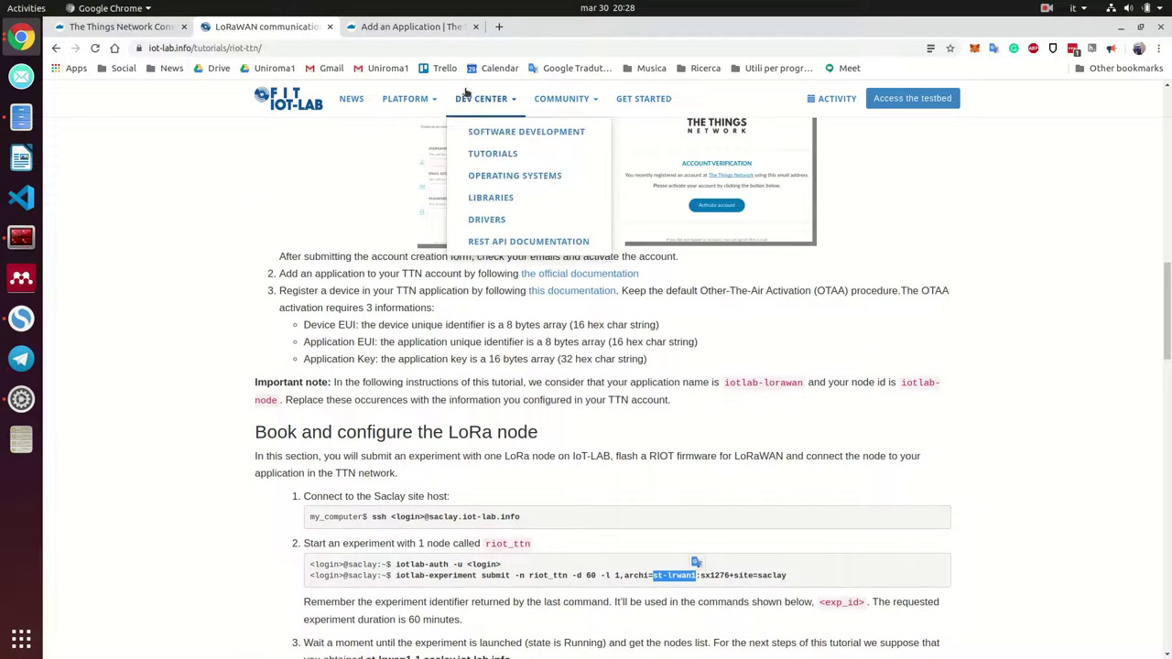
{"action": "right_click", "coordinate": [499, 159]}
{"action": "left_click", "coordinate": [522, 163]}
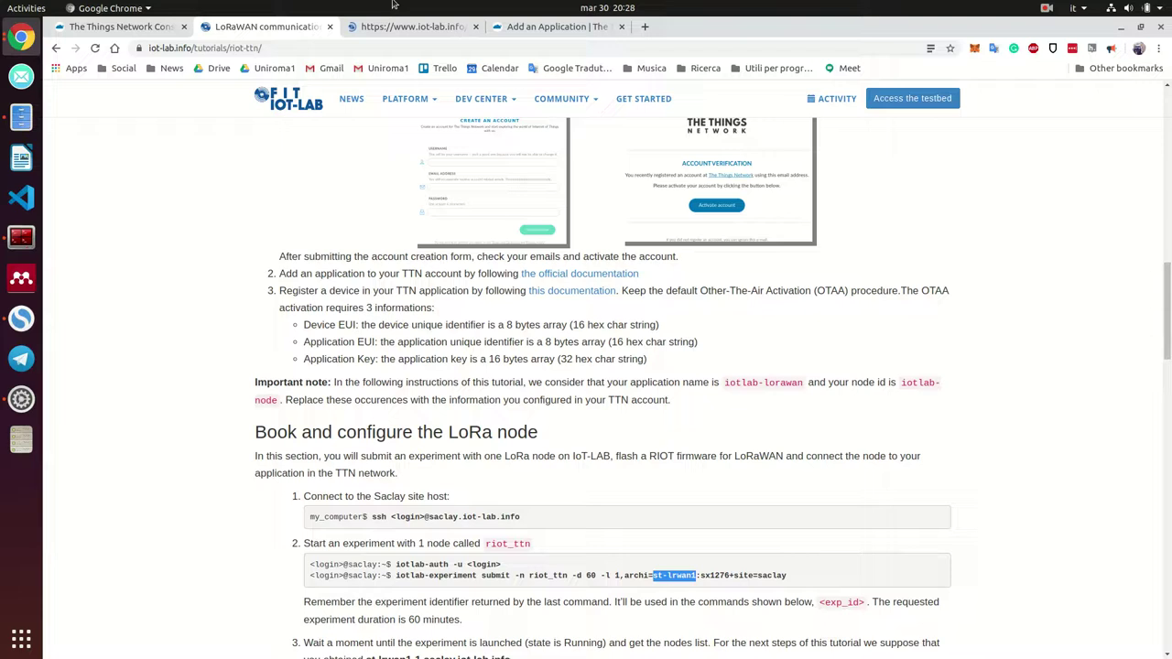
{"action": "left_click", "coordinate": [415, 27]}
{"action": "scroll", "coordinate": [587, 577], "scroll_direction": "down", "scroll_amount": 1}
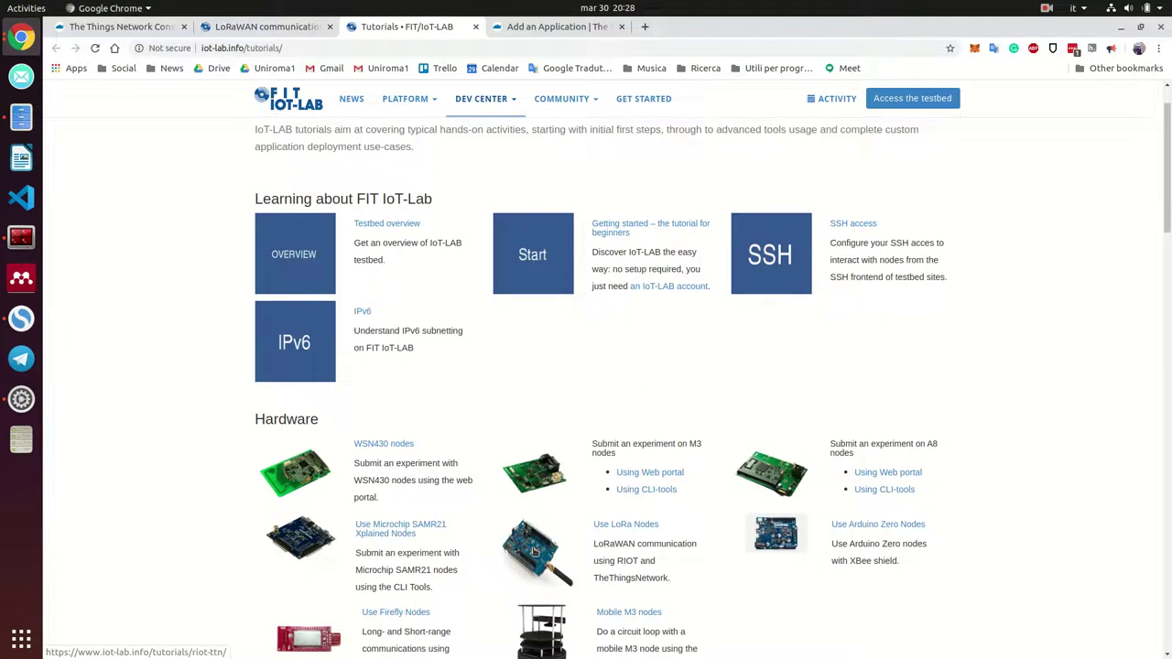
{"action": "left_click", "coordinate": [267, 27]}
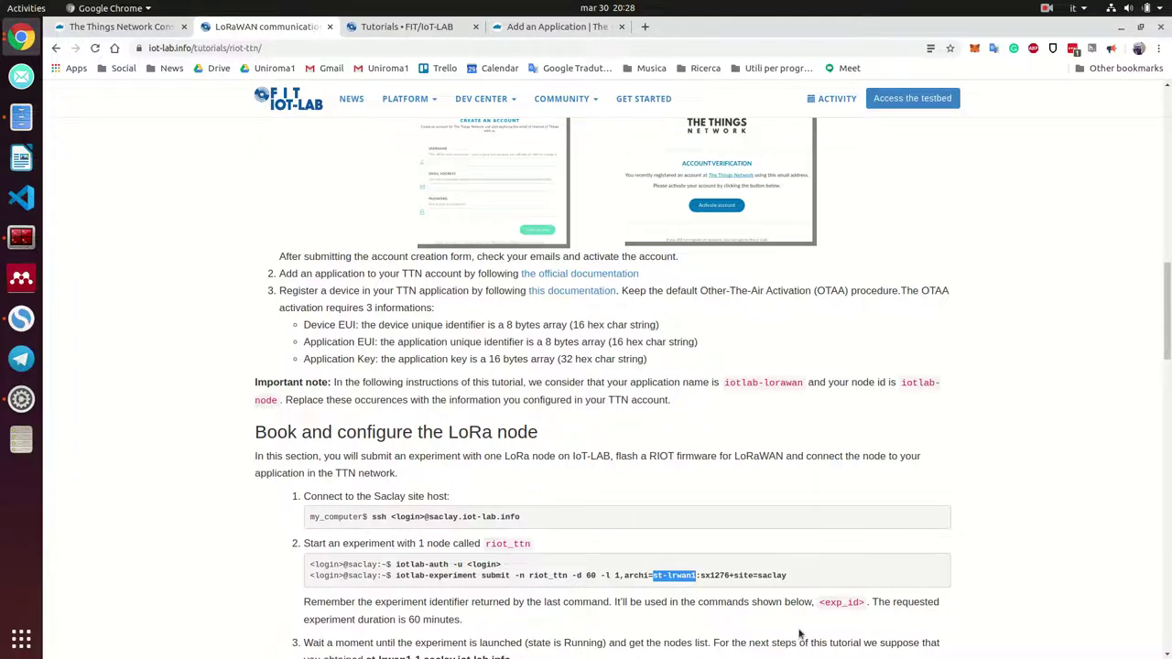
{"action": "left_click", "coordinate": [397, 30]}
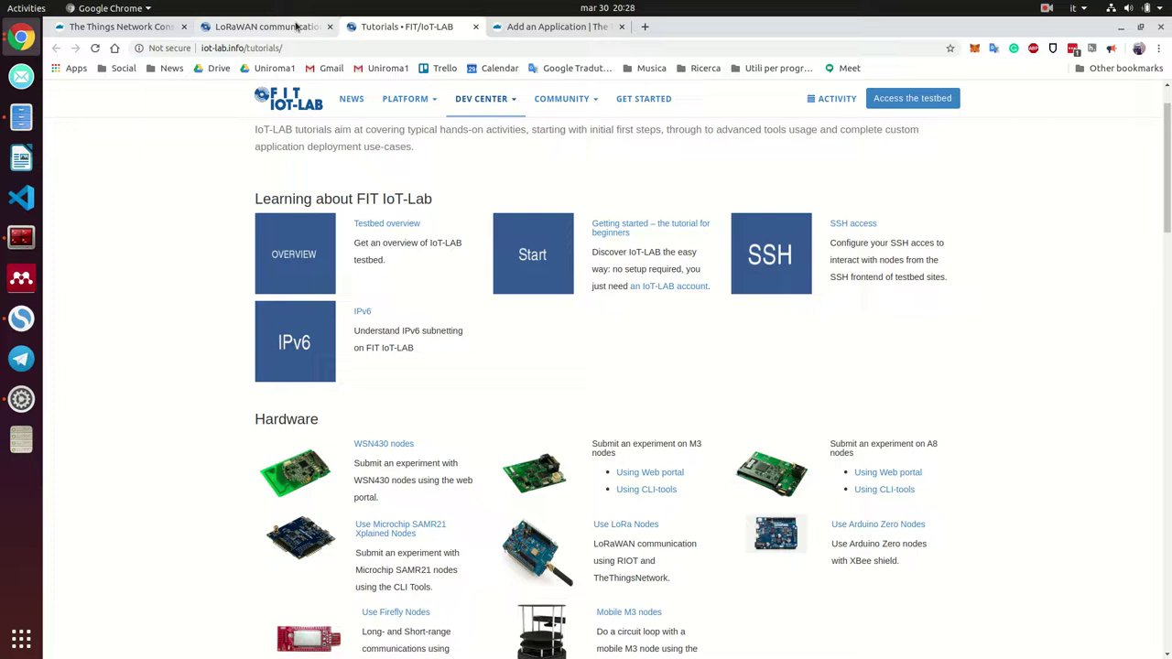
{"action": "left_click", "coordinate": [266, 27]}
Copy the full iotlab-experiment submit command from the LoRaWAN tutorial
{"action": "scroll", "coordinate": [632, 412], "scroll_direction": "down", "scroll_amount": 3}
{"action": "left_click", "coordinate": [513, 385]}
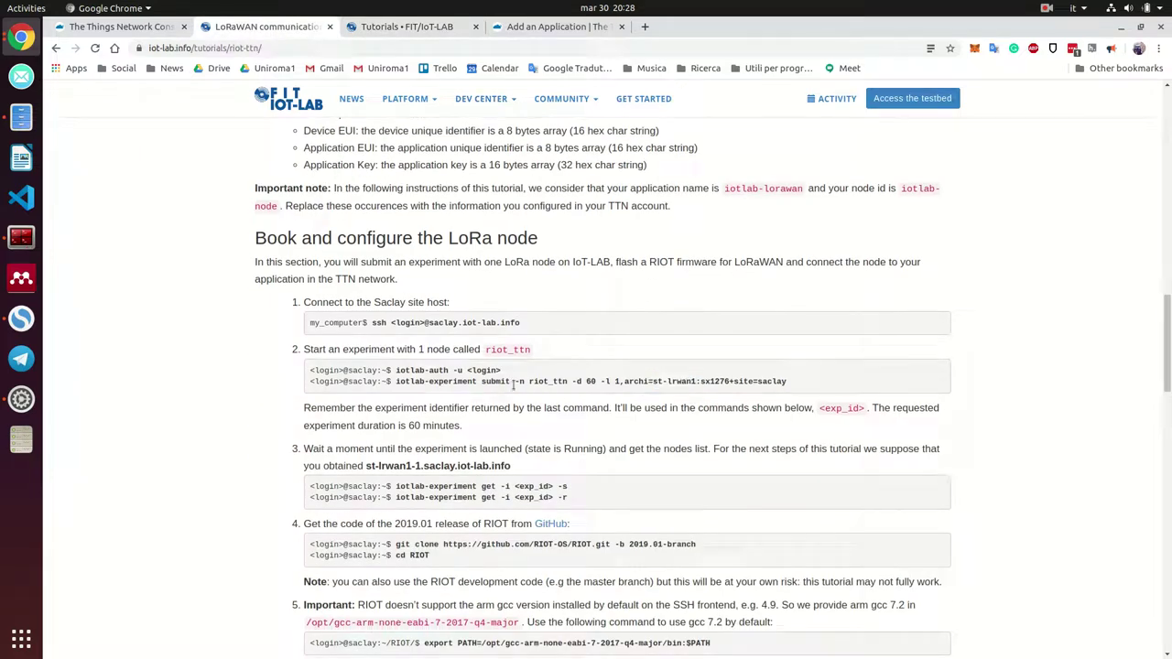
{"action": "triple_click", "coordinate": [510, 382]}
{"action": "left_click", "coordinate": [407, 384]}
{"action": "left_click_drag", "start_coordinate": [395, 381], "coordinate": [792, 375]}
{"action": "right_click", "coordinate": [791, 376]}
{"action": "left_click", "coordinate": [806, 392]}
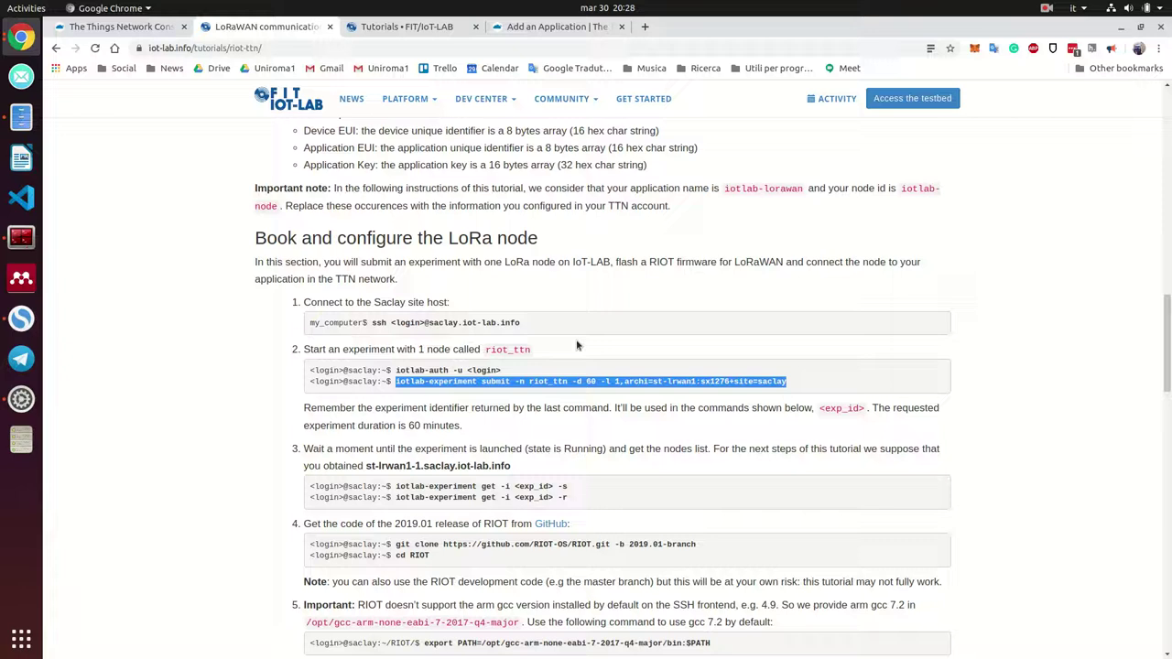
{"action": "left_click", "coordinate": [21, 237]}
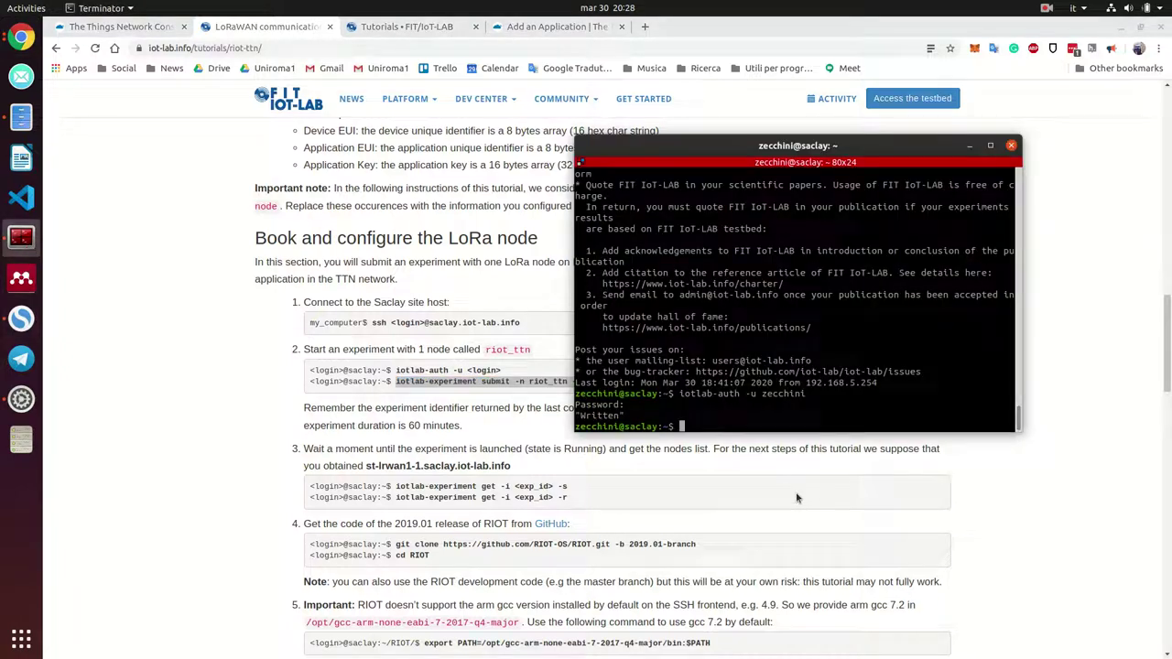
Submit the riot_ttn experiment and copy the returned experiment id 197284
{"action": "key", "text": "ctrl+shift+v"}
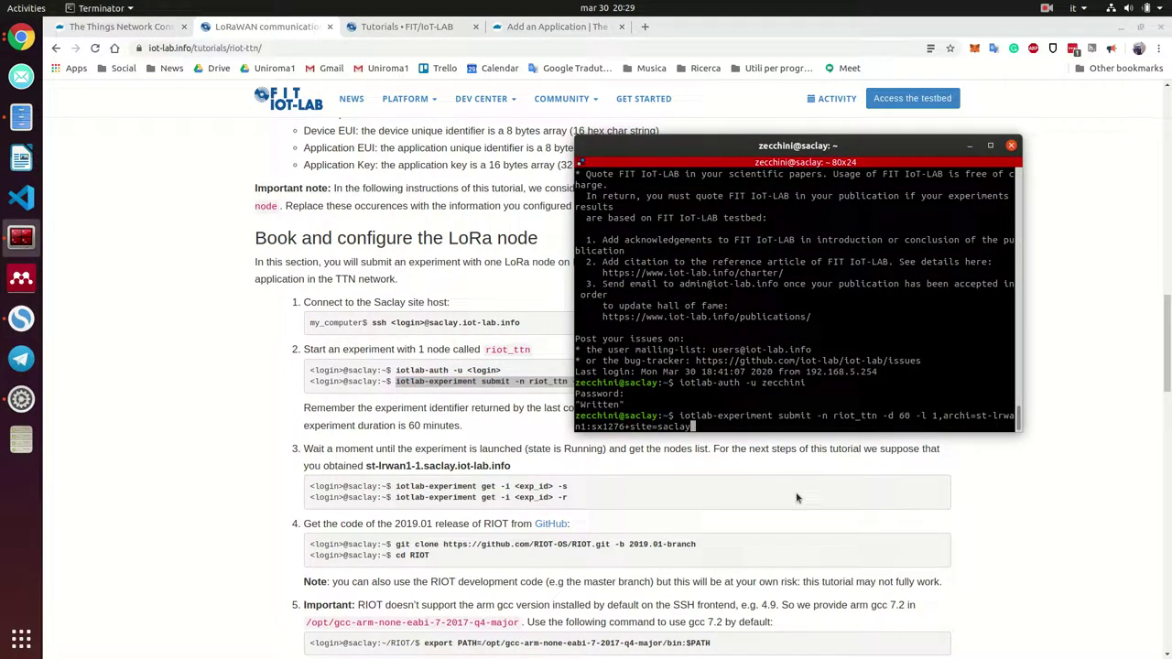
{"action": "key", "text": "Return"}
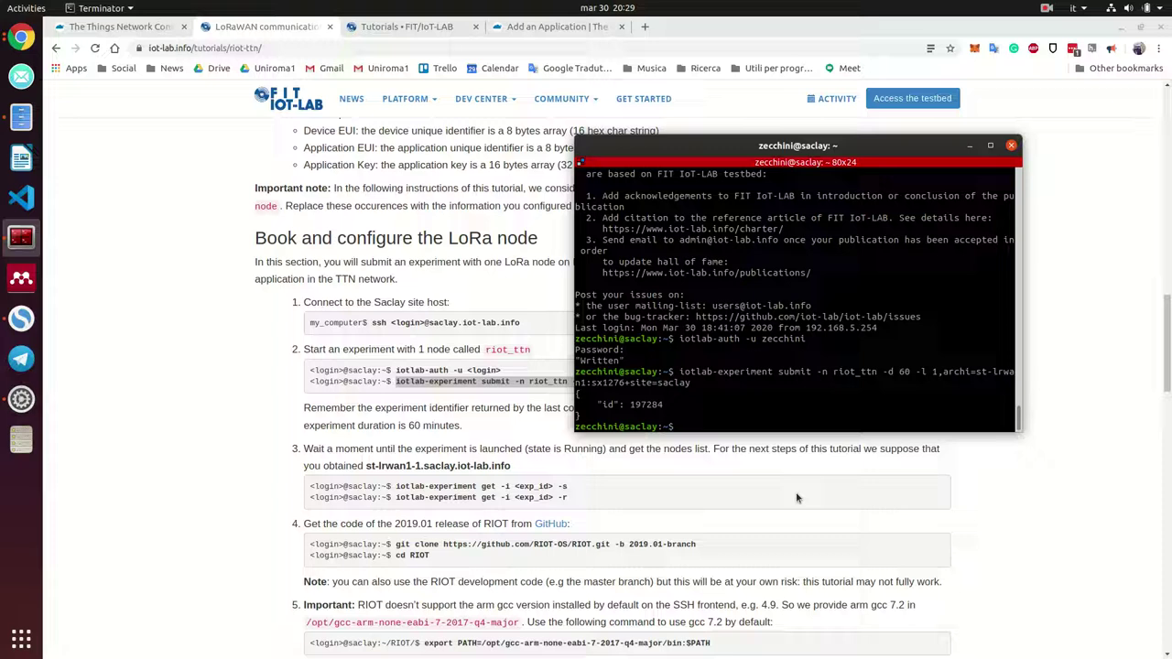
{"action": "double_click", "coordinate": [646, 404]}
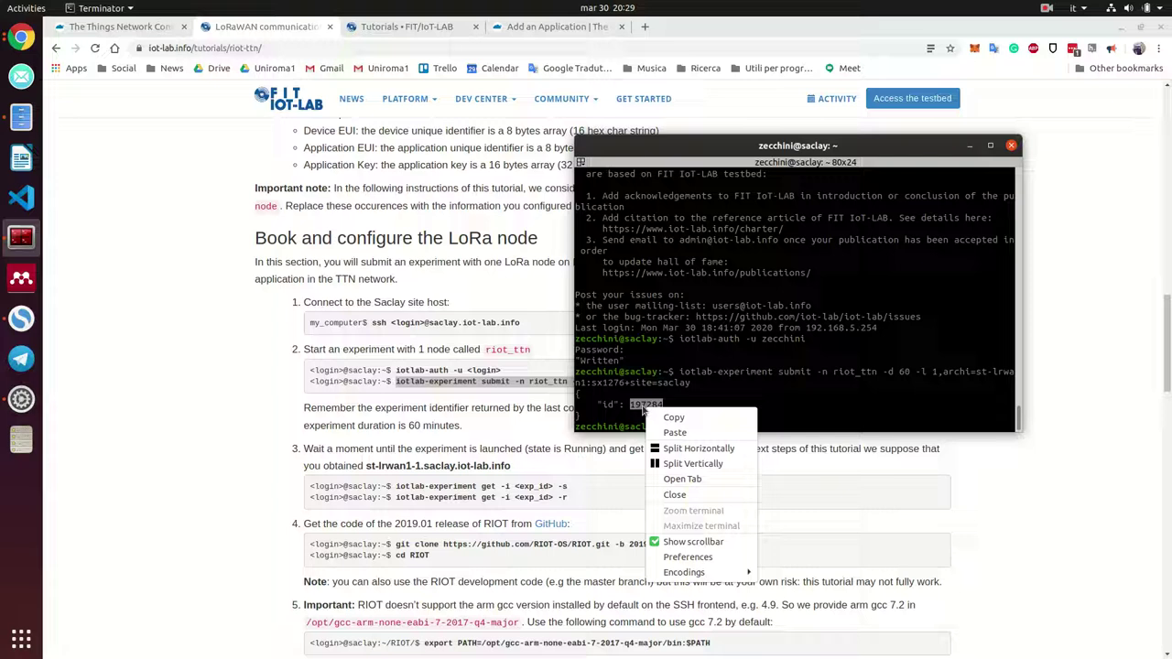
{"action": "right_click", "coordinate": [659, 419]}
{"action": "left_click", "coordinate": [662, 419]}
Copy the iotlab-experiment get state-check command from the tutorial
{"action": "left_click", "coordinate": [404, 543]}
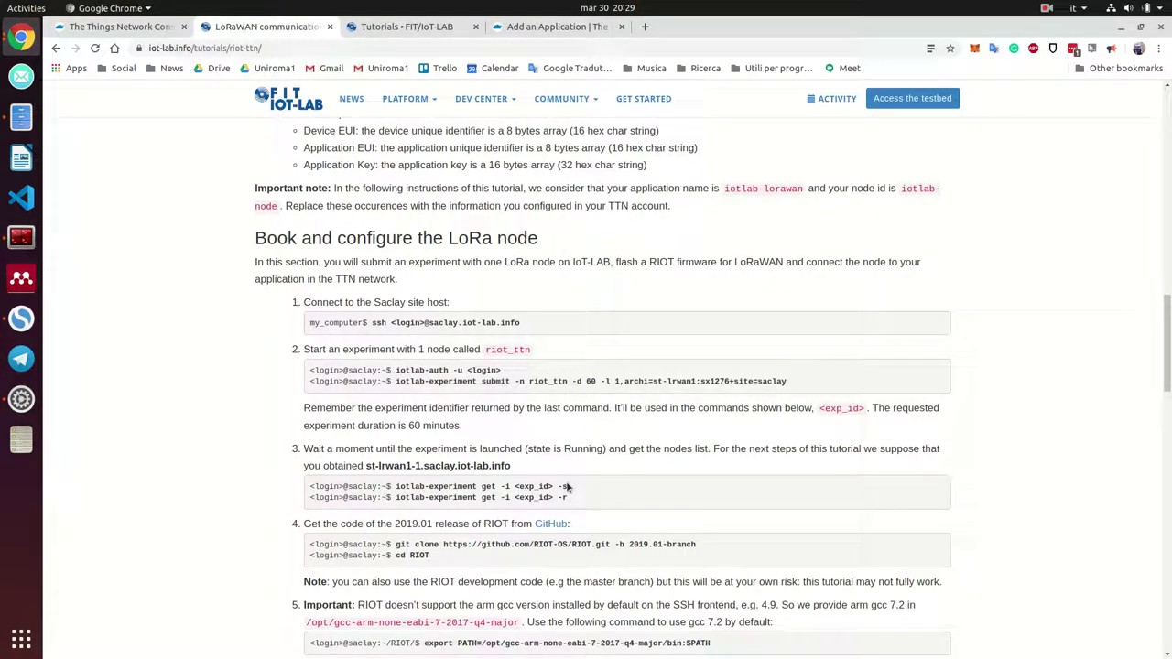
{"action": "left_click_drag", "start_coordinate": [568, 486], "coordinate": [394, 487]}
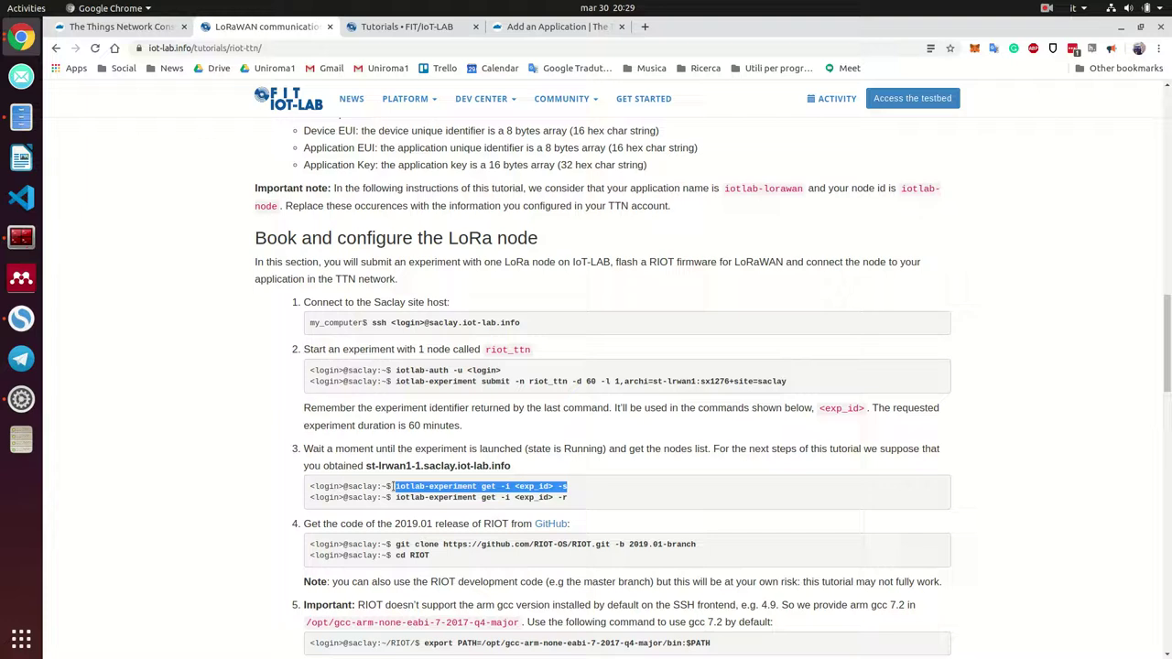
{"action": "right_click", "coordinate": [409, 489]}
{"action": "left_click", "coordinate": [446, 510]}
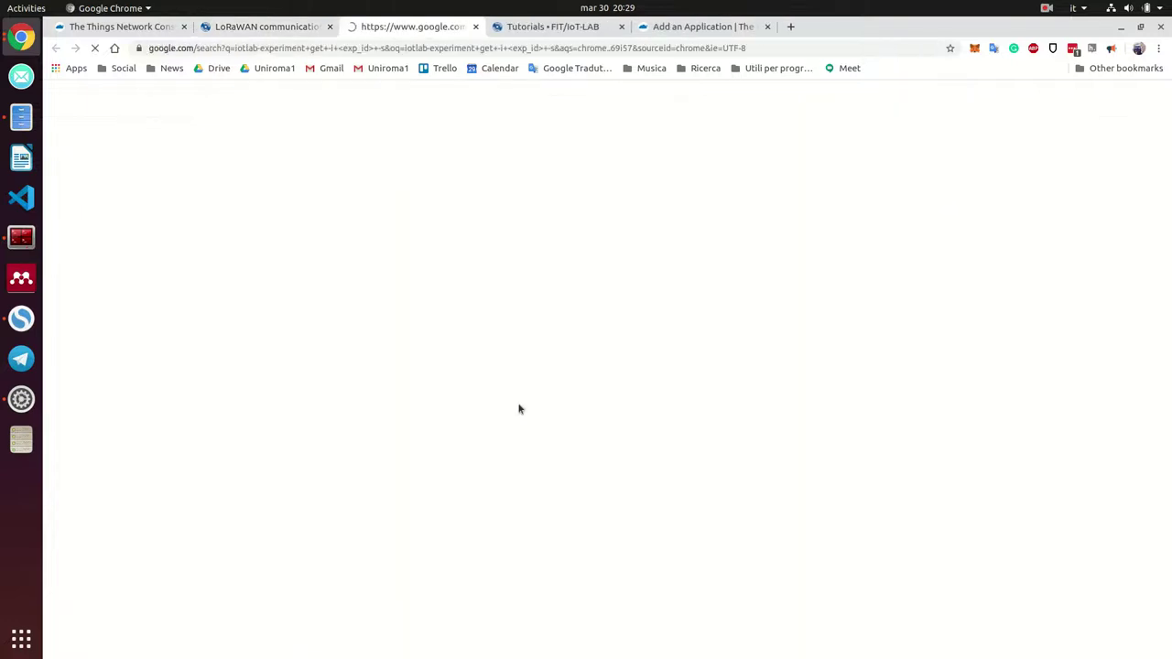
{"action": "left_click", "coordinate": [477, 30]}
{"action": "right_click", "coordinate": [411, 490]}
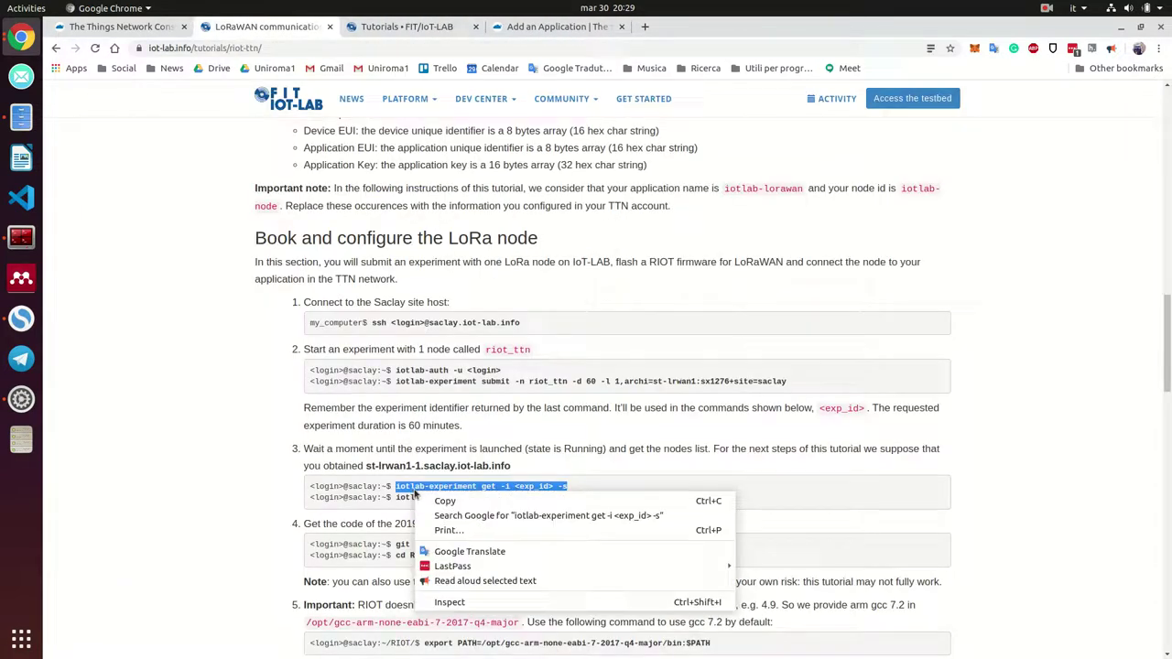
{"action": "left_click", "coordinate": [374, 443]}
{"action": "left_click", "coordinate": [21, 237]}
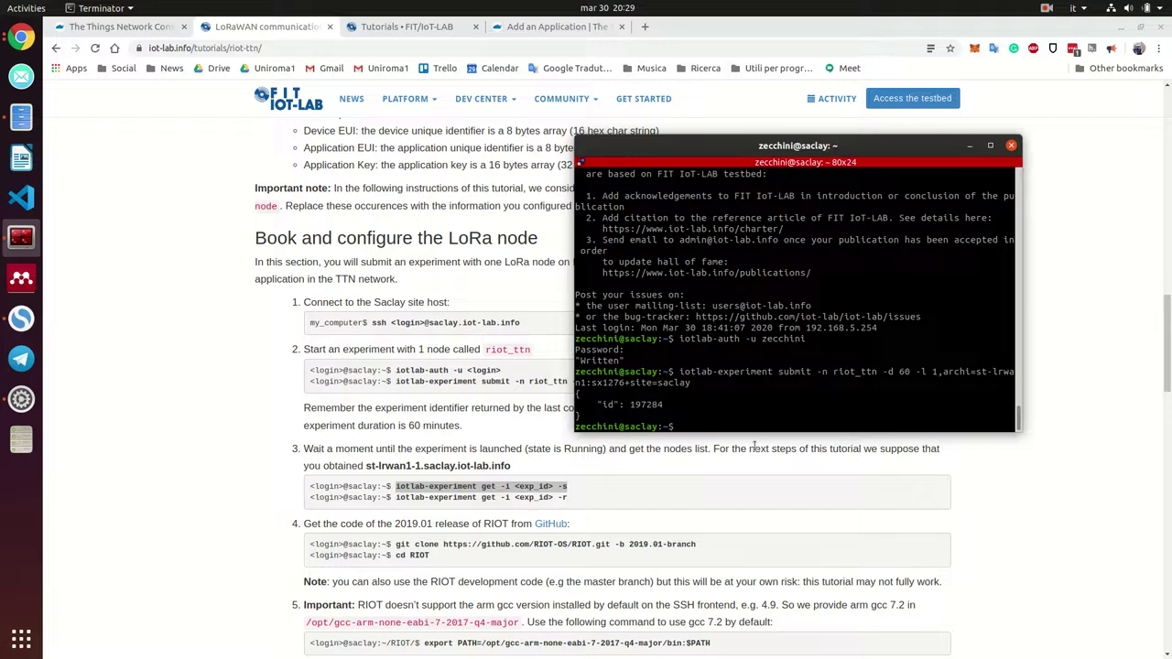
Run iotlab-experiment get -i 197284 -s to confirm the experiment is Running
{"action": "key", "text": "ctrl+shift+v"}
{"action": "key", "text": "Left"}
{"action": "key", "text": "Left"}
{"action": "key", "text": "Left"}
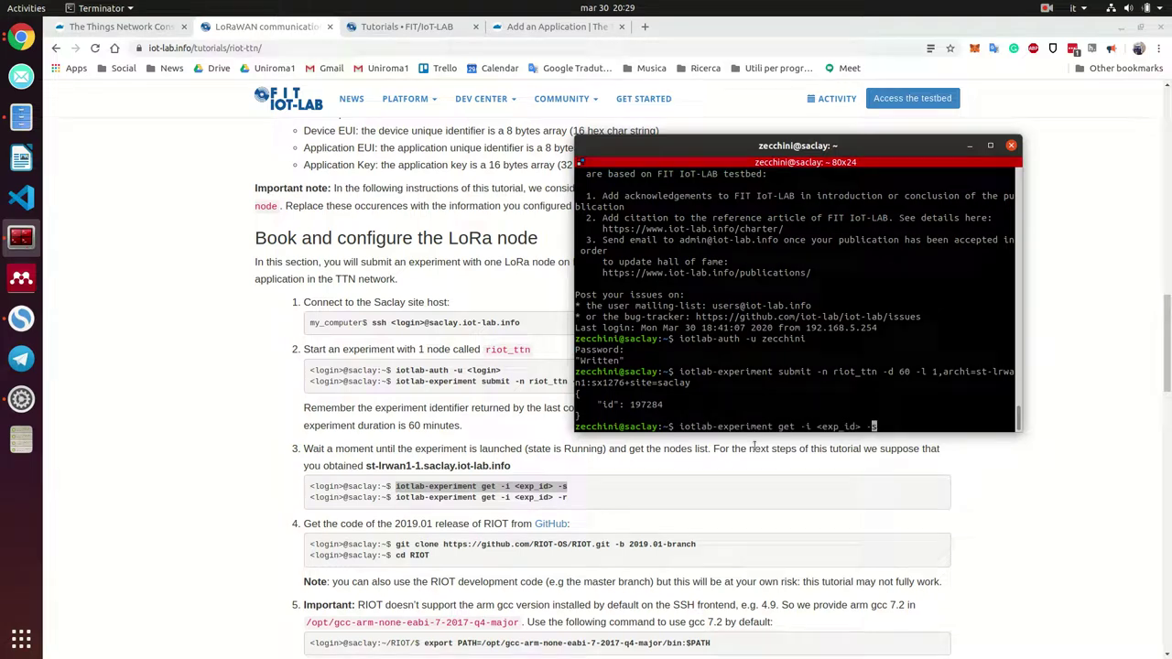
{"action": "key", "text": "BackSpace"}
{"action": "key", "text": "BackSpace"}
{"action": "key", "text": "BackSpace"}
{"action": "key", "text": "BackSpace"}
{"action": "key", "text": "BackSpace"}
{"action": "key", "text": "BackSpace"}
{"action": "key", "text": "BackSpace"}
{"action": "key", "text": "BackSpace"}
{"action": "right_click", "coordinate": [647, 404]}
{"action": "double_click", "coordinate": [646, 404]}
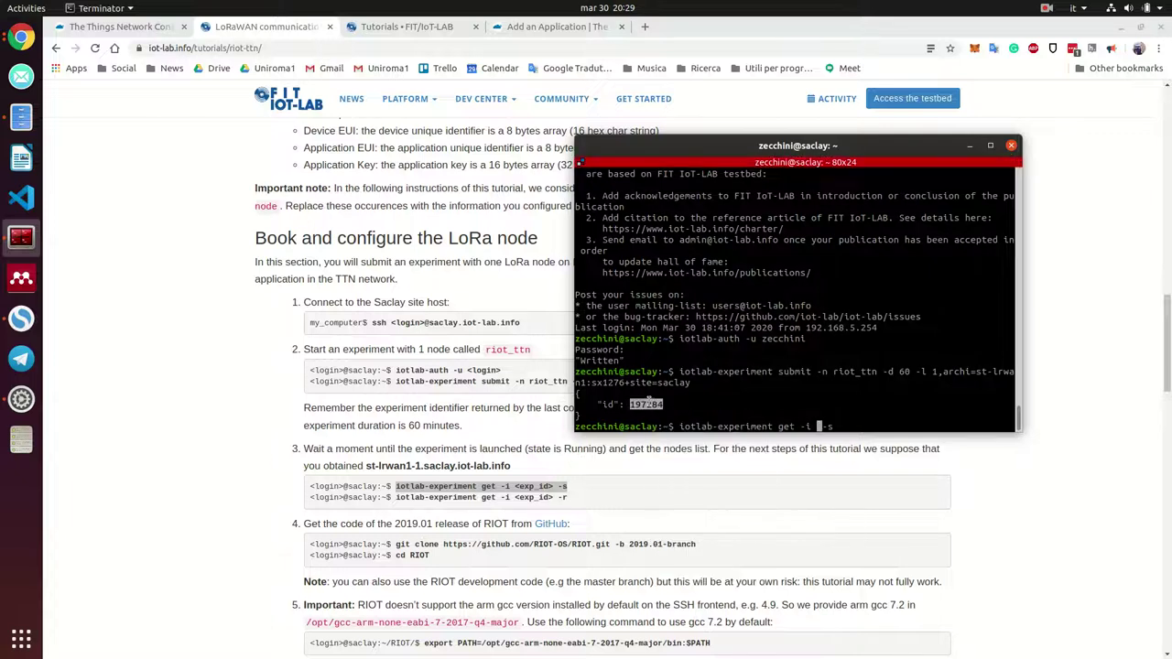
{"action": "right_click", "coordinate": [648, 402]}
{"action": "left_click", "coordinate": [688, 404]}
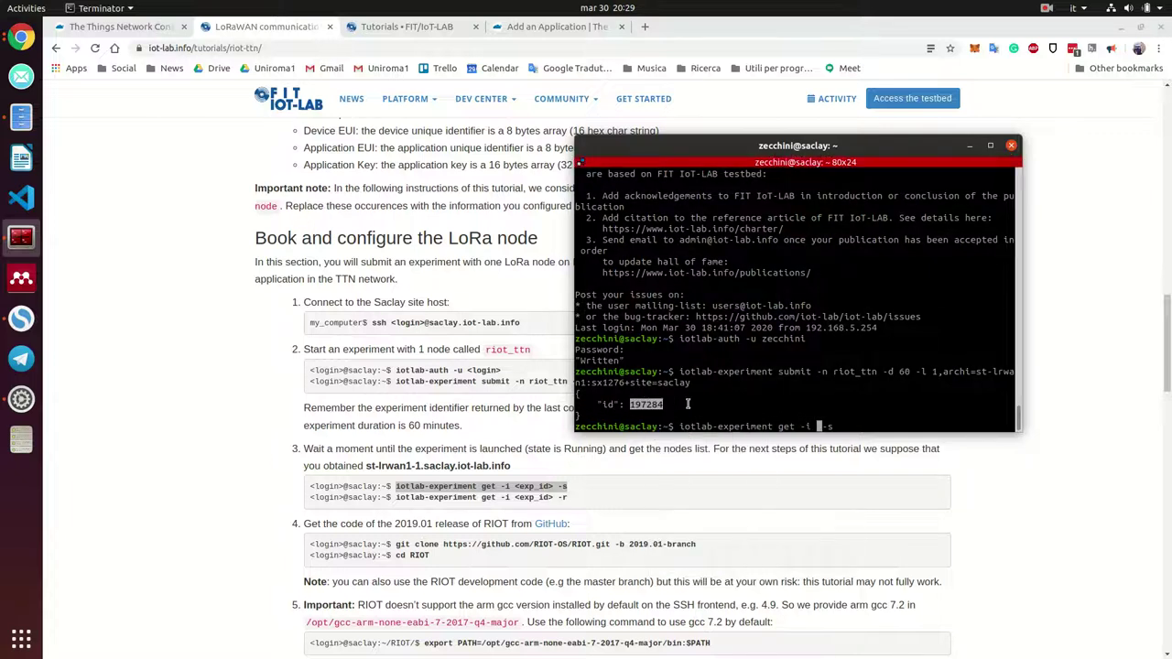
{"action": "middle_click", "coordinate": [851, 428]}
{"action": "key", "text": "Return"}
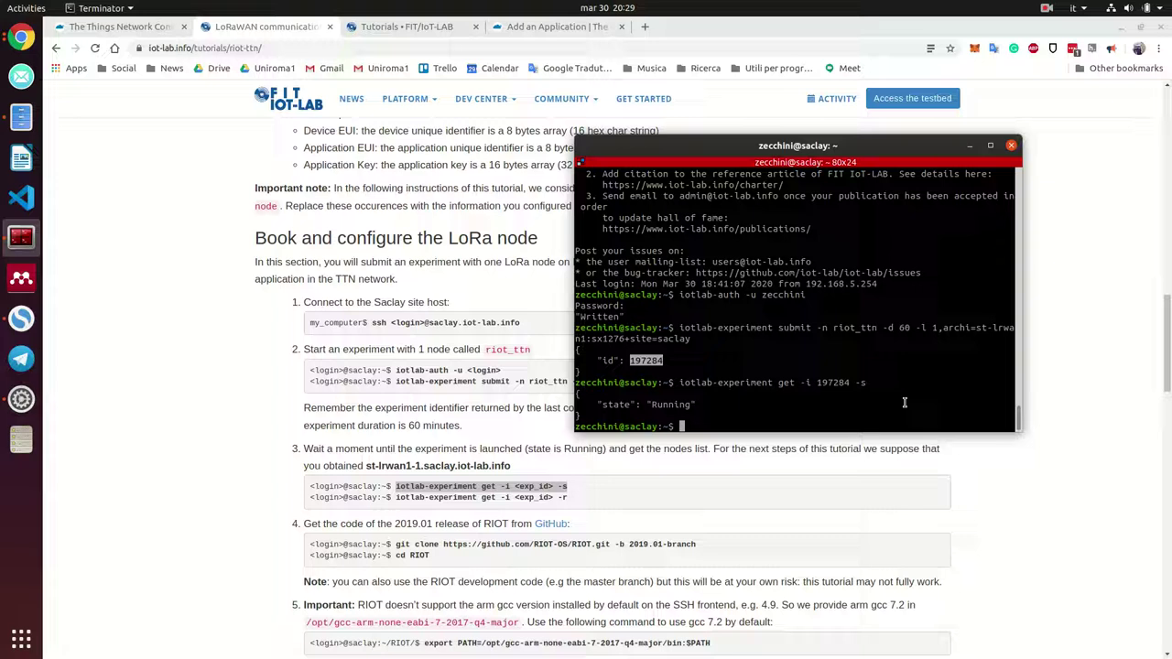
Rerun the command with -r to list node st-lrwan1-10.saclay.iot-lab.info
{"action": "left_click_drag", "start_coordinate": [570, 499], "coordinate": [549, 497]}
{"action": "left_click", "coordinate": [586, 498]}
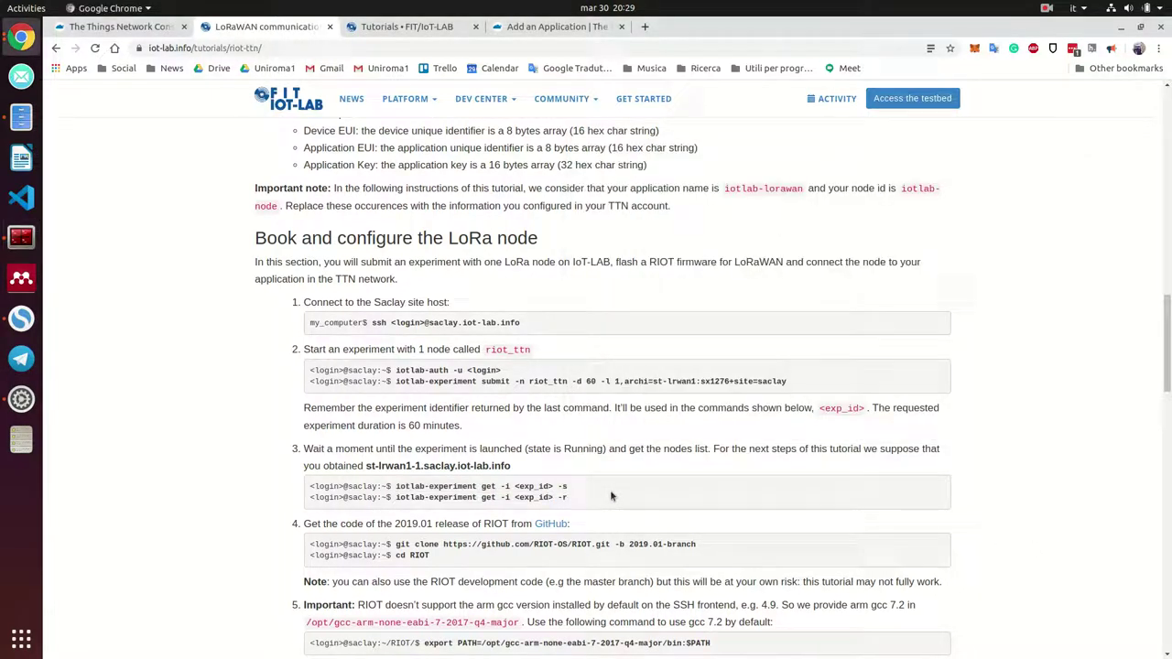
{"action": "left_click", "coordinate": [21, 237]}
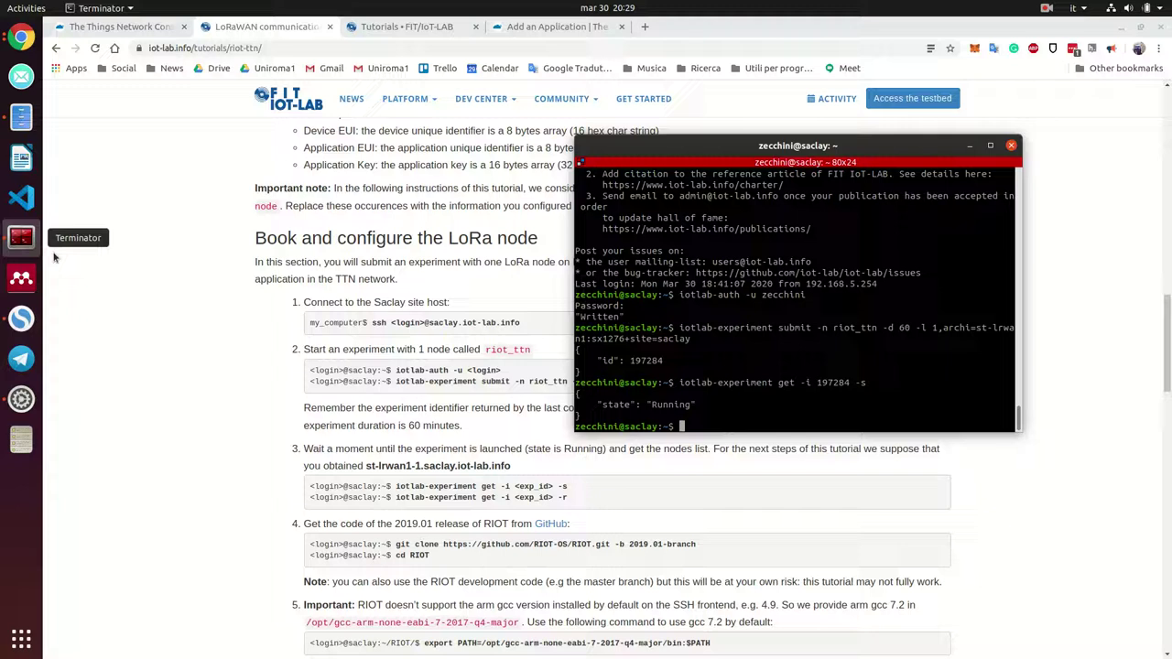
{"action": "key", "text": "Up"}
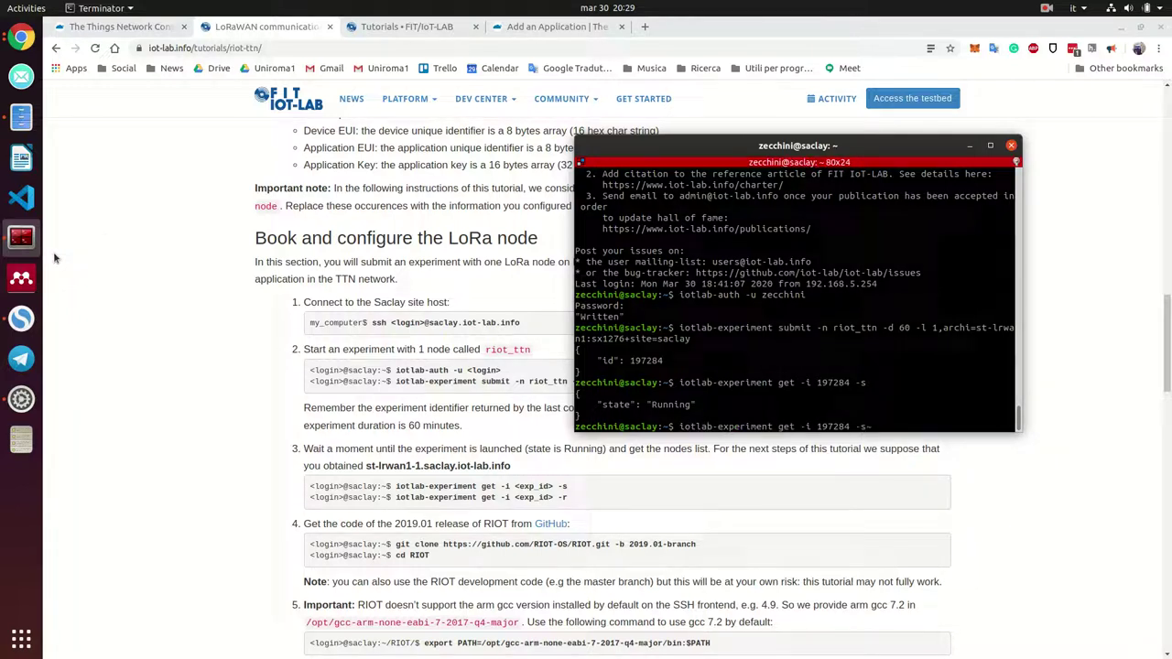
{"action": "key", "text": "BackSpace"}
{"action": "type", "text": "r"}
{"action": "key", "text": "Return"}
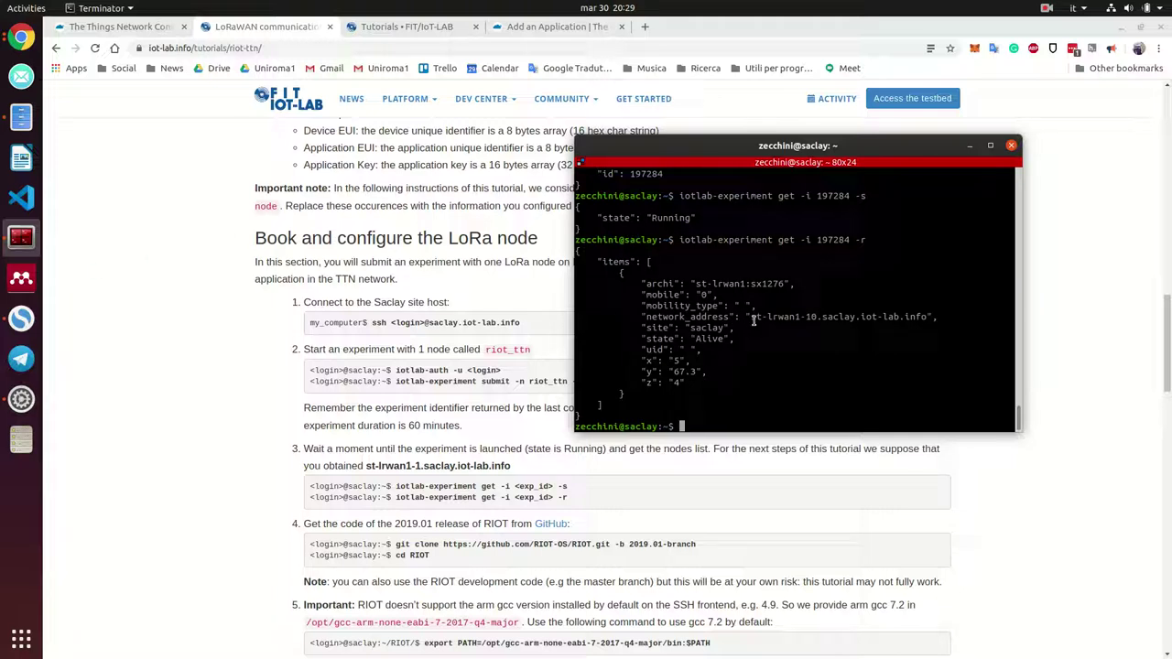
{"action": "left_click_drag", "start_coordinate": [749, 319], "coordinate": [813, 319]}
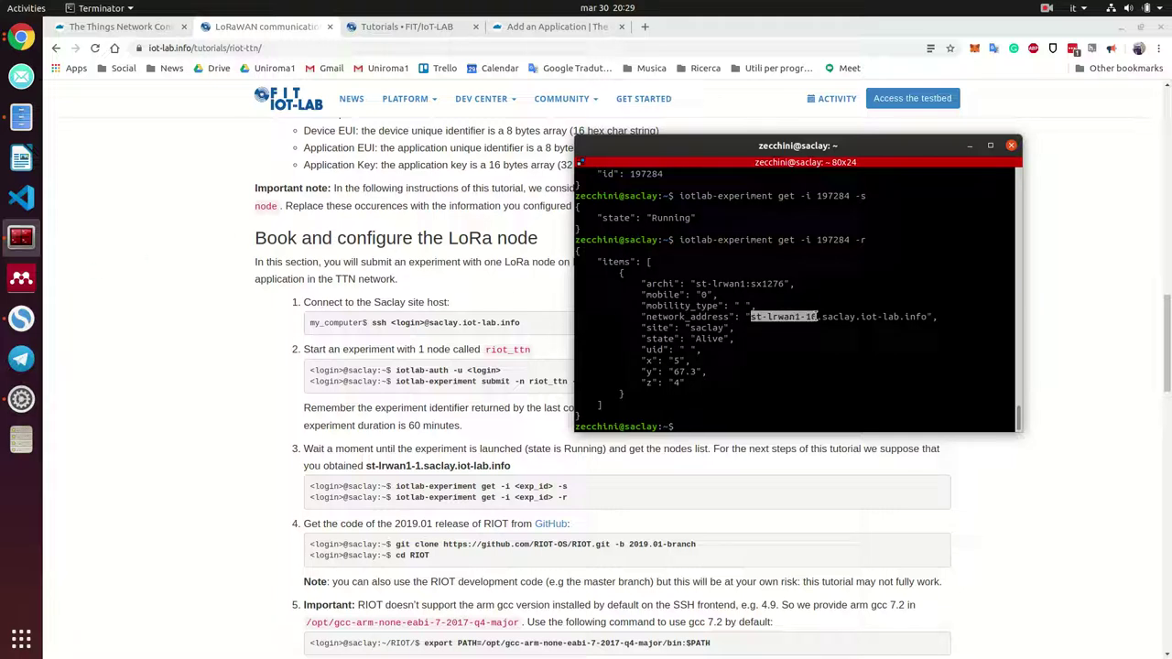
{"action": "double_click", "coordinate": [812, 319]}
{"action": "left_click", "coordinate": [811, 319]}
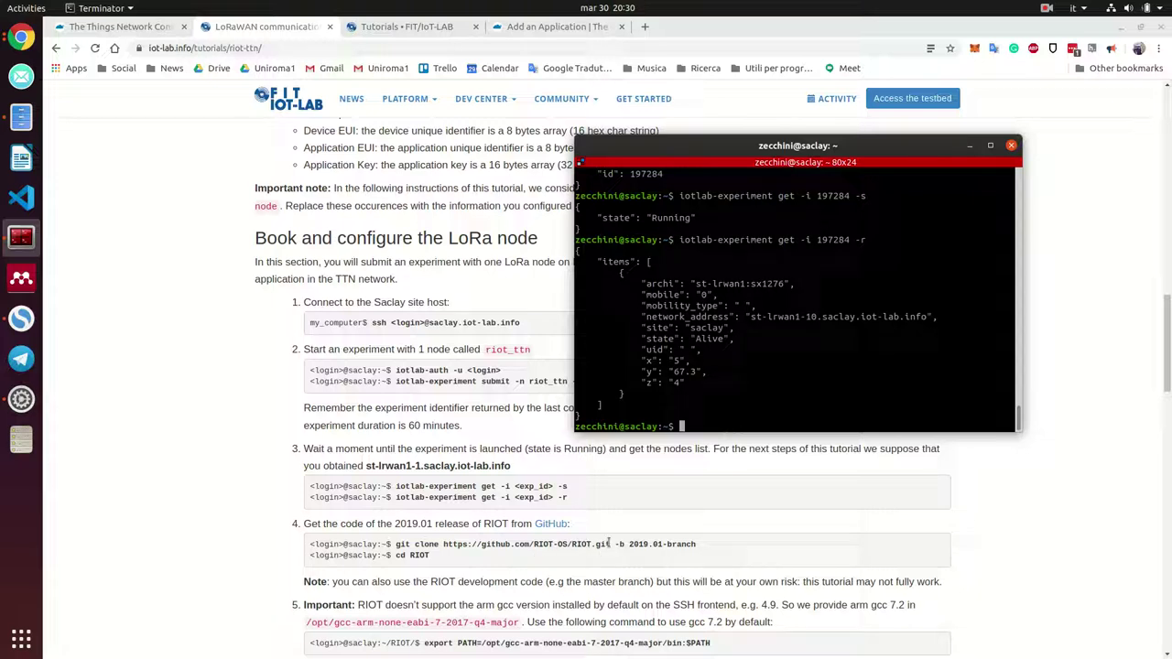
{"action": "type", "text": "ls"}
{"action": "key", "text": "Return"}
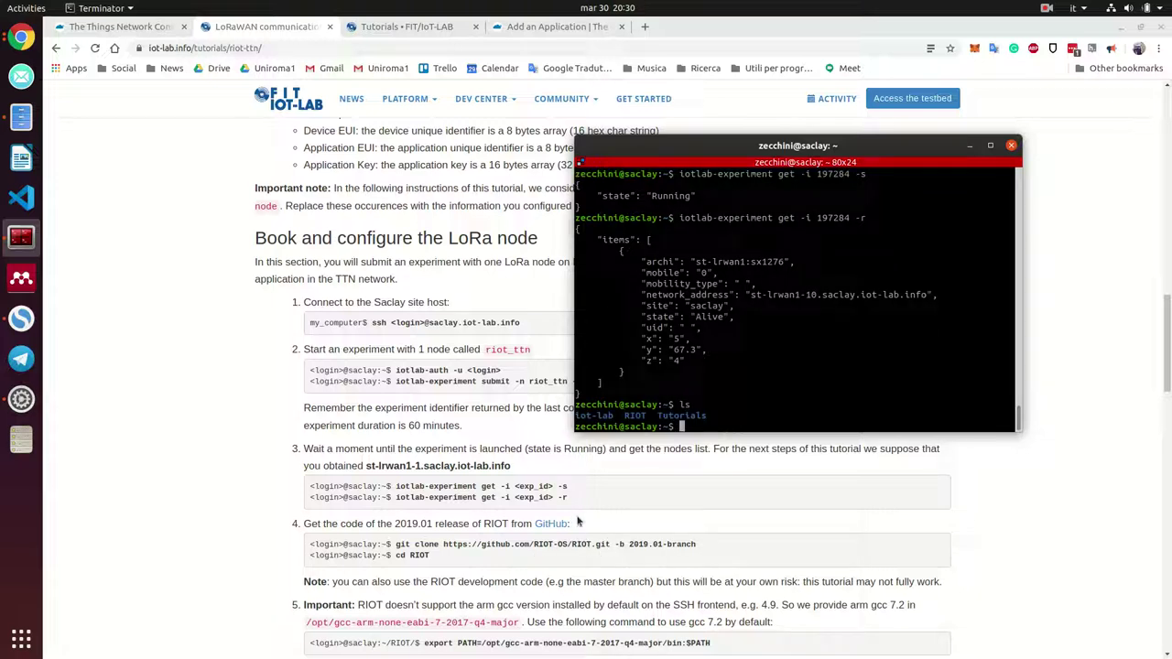
{"action": "type", "text": "cd Ri"}
{"action": "key", "text": "Tab"}
{"action": "key", "text": "Return"}
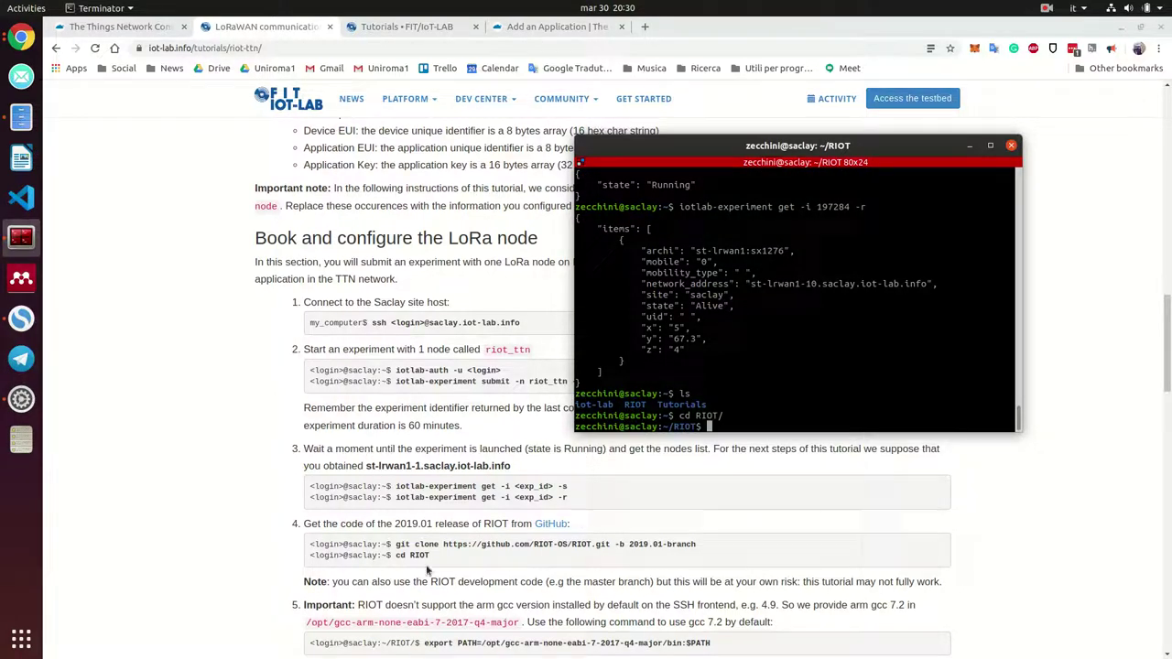
{"action": "scroll", "coordinate": [426, 569], "scroll_direction": "down", "scroll_amount": 1}
{"action": "scroll", "coordinate": [427, 570], "scroll_direction": "down", "scroll_amount": 1}
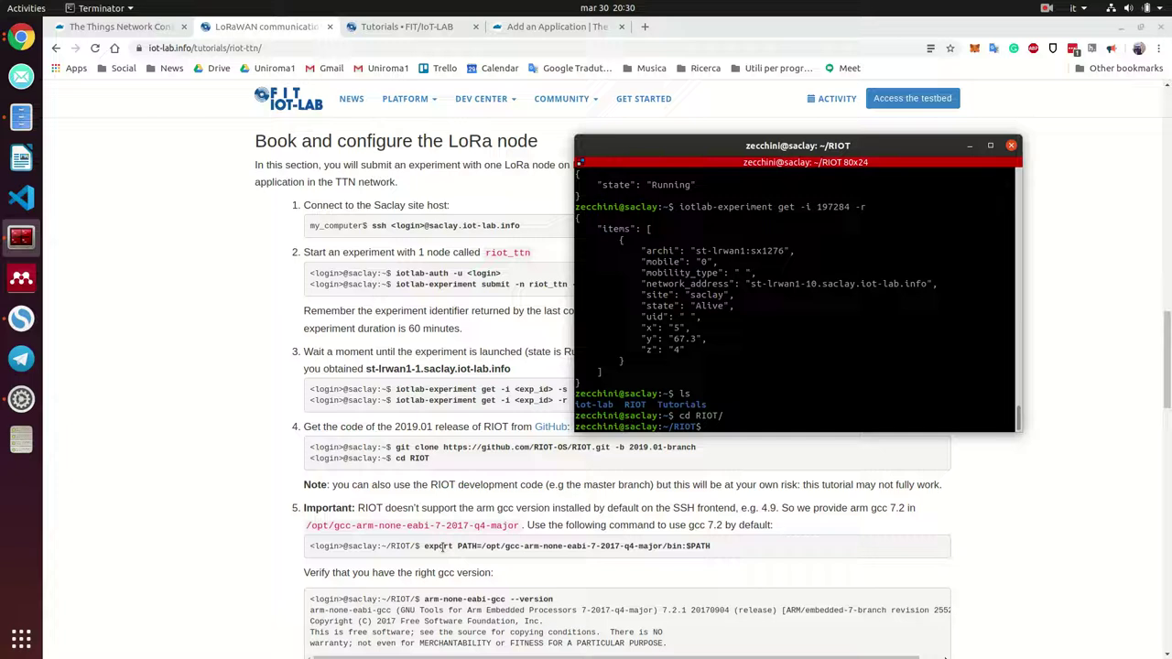
{"action": "left_click_drag", "start_coordinate": [422, 547], "coordinate": [710, 546]}
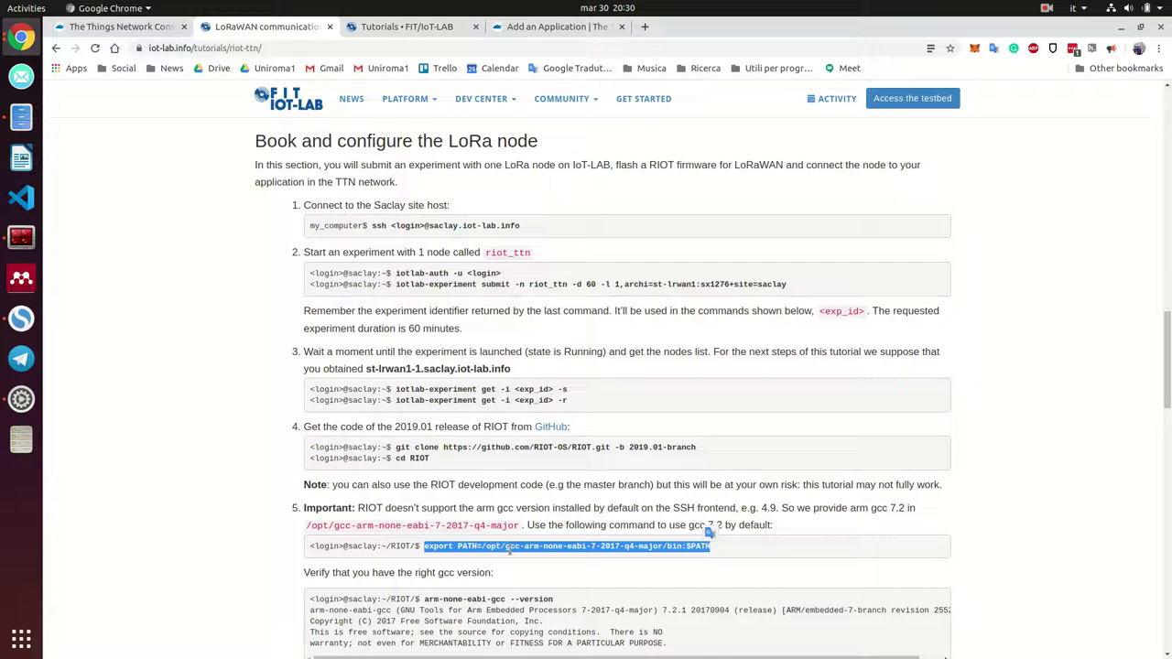
{"action": "left_click", "coordinate": [505, 548]}
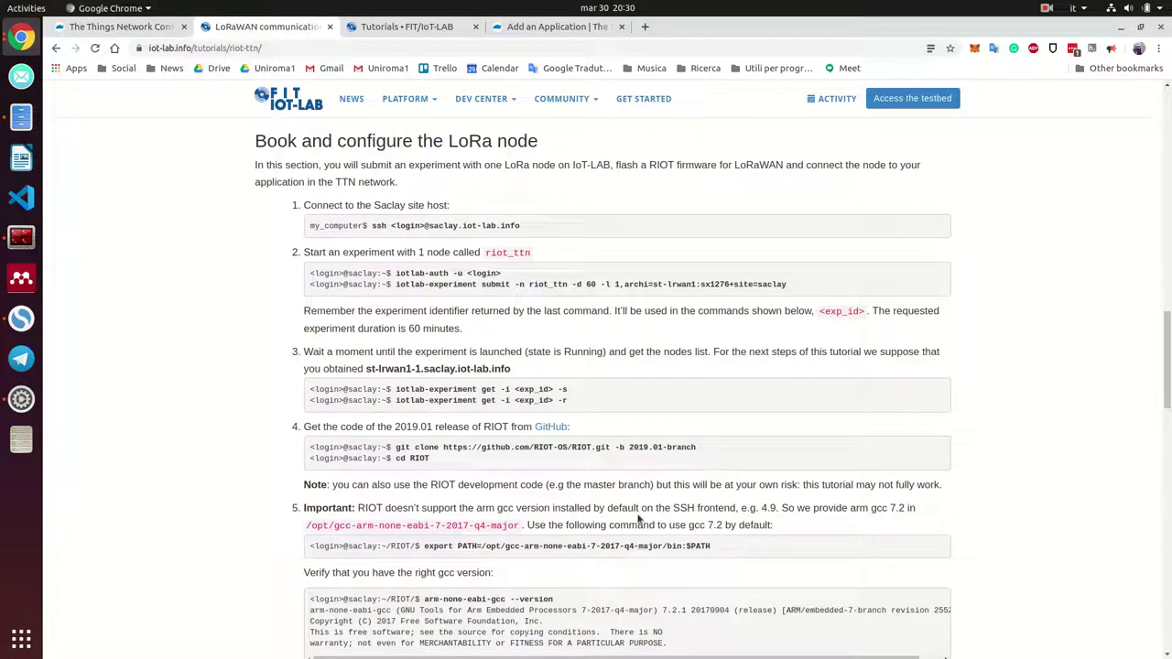
{"action": "left_click_drag", "start_coordinate": [760, 510], "coordinate": [778, 511]}
{"action": "left_click_drag", "start_coordinate": [907, 509], "coordinate": [882, 510]}
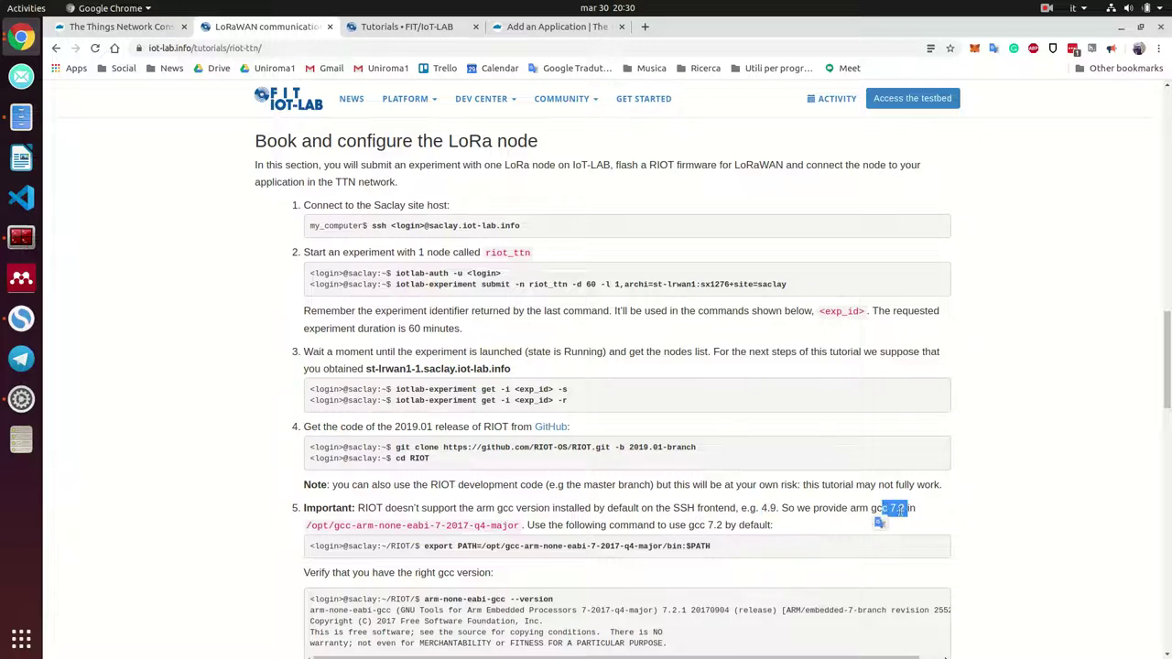
{"action": "left_click", "coordinate": [23, 238]}
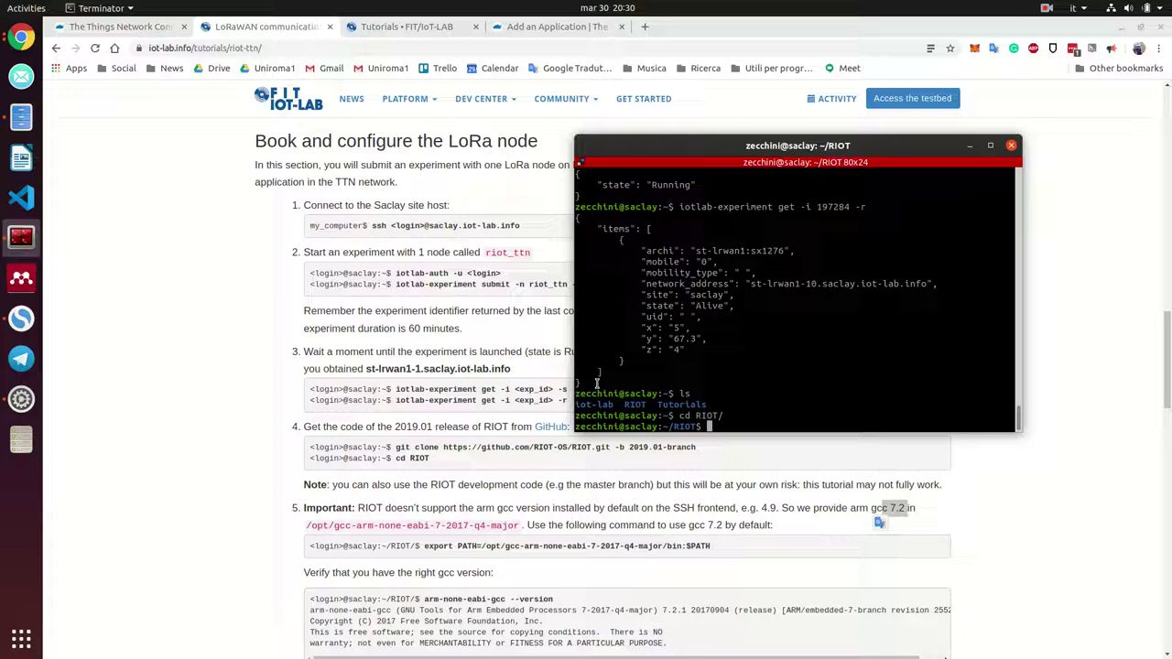
Prepend /opt/gcc-arm-none-eabi-7-2018-q2-update/bin to the PATH with export
{"action": "type", "text": "cd"}
{"action": "key", "text": "BackSpace"}
{"action": "key", "text": "BackSpace"}
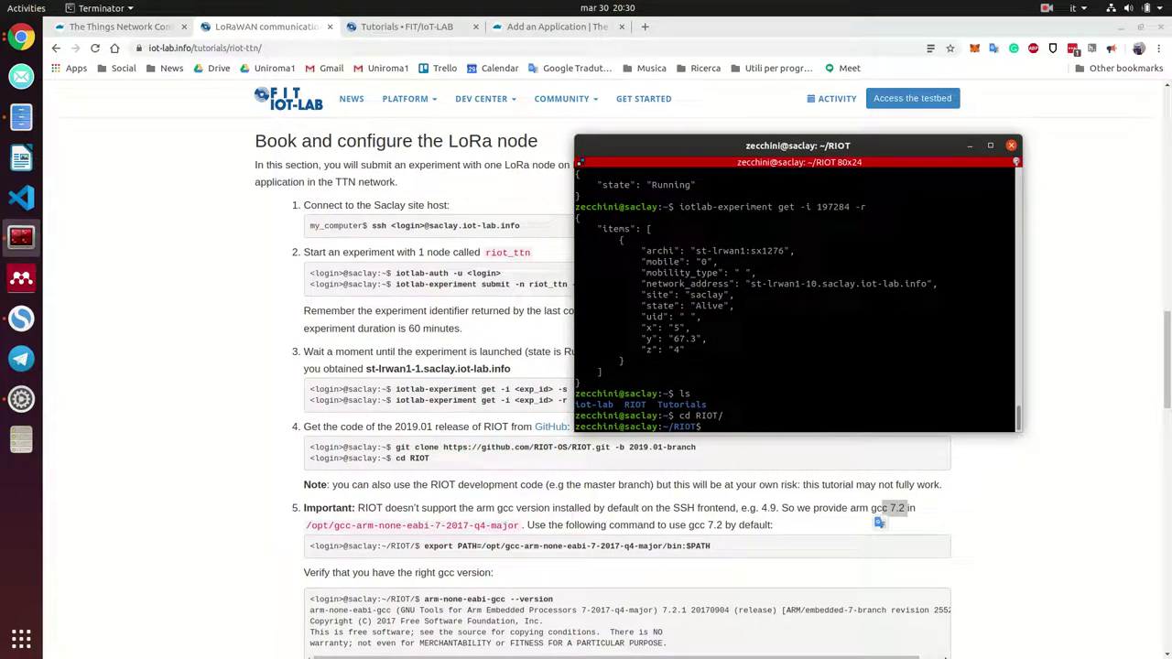
{"action": "key", "text": "BackSpace"}
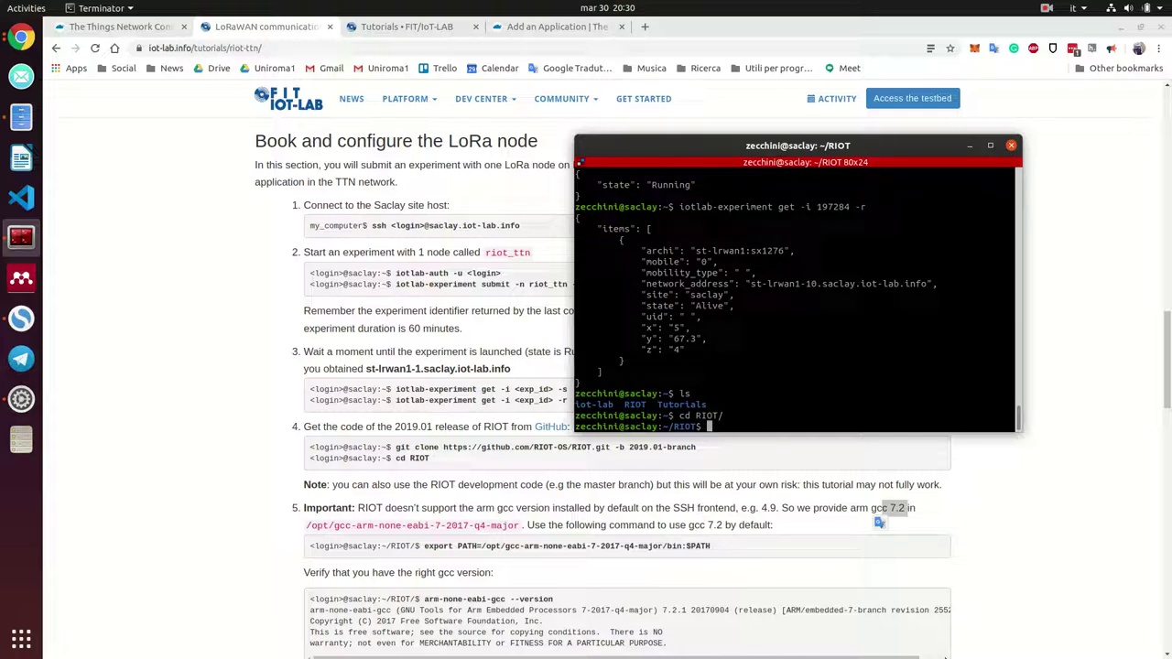
{"action": "type", "text": "/opt/gcc-arm-none-eabi-"}
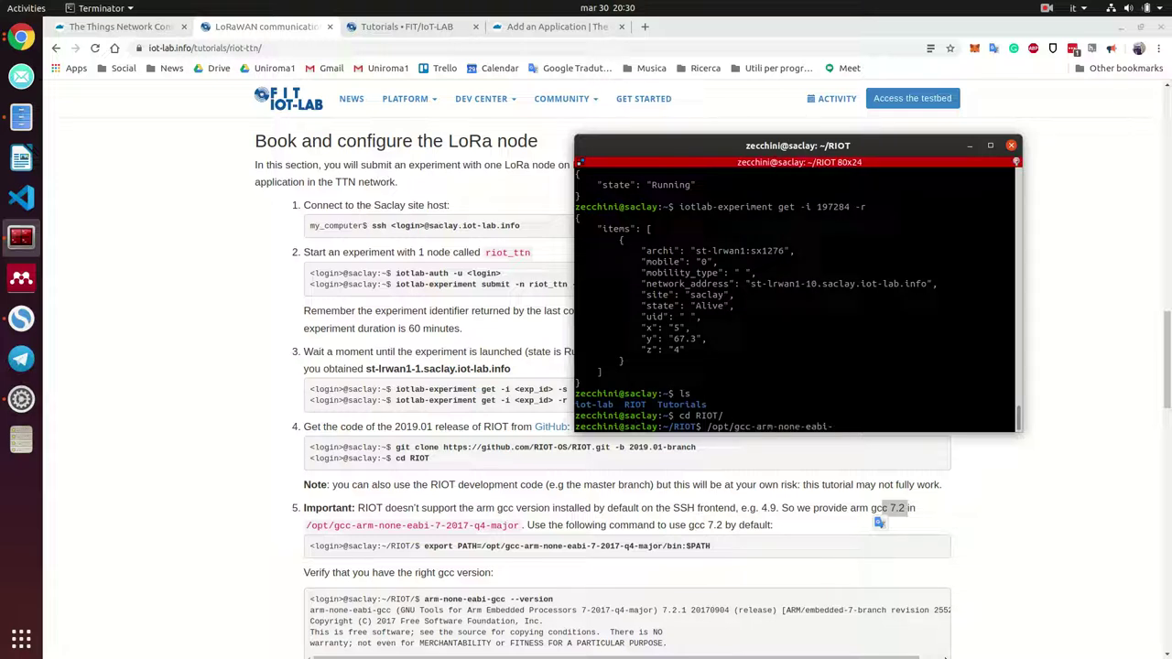
{"action": "key", "text": "Tab"}
{"action": "key", "text": "Tab"}
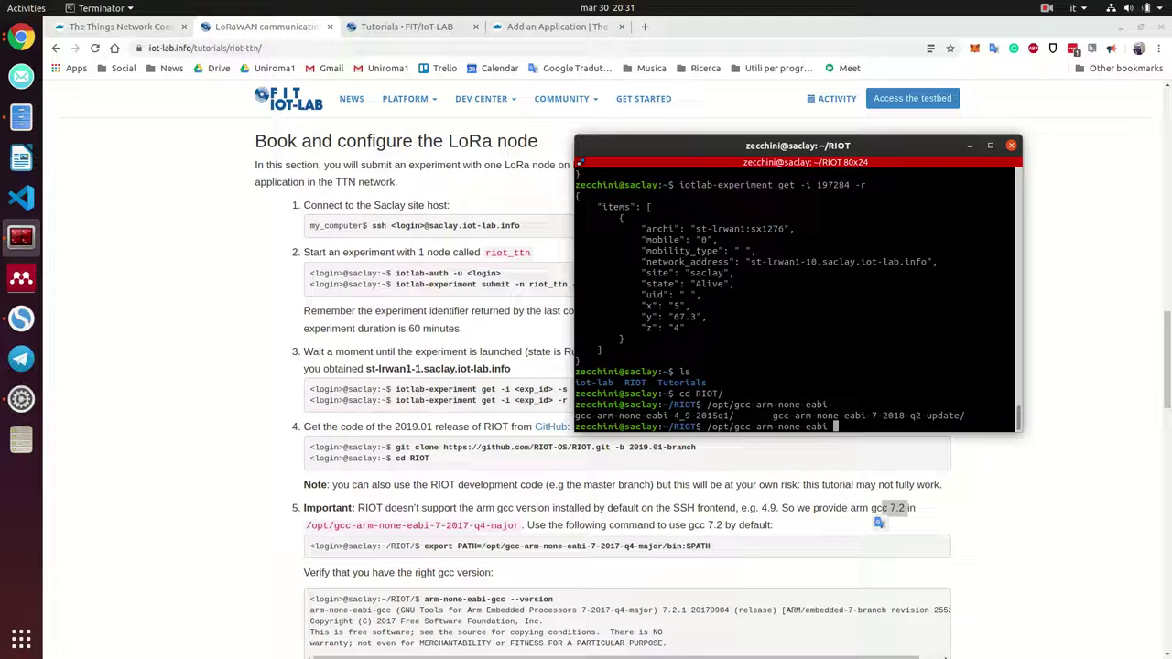
{"action": "type", "text": "7"}
{"action": "key", "text": "Tab"}
{"action": "type", "text": "bin:$PATH"}
{"action": "key", "text": "Left"}
{"action": "key", "text": "Left"}
{"action": "key", "text": "Left"}
{"action": "key", "text": "Left"}
{"action": "key", "text": "Left"}
{"action": "key", "text": "Left"}
{"action": "key", "text": "Left"}
{"action": "key", "text": "Left"}
{"action": "key", "text": "Left"}
{"action": "key", "text": "Left"}
{"action": "key", "text": "Left"}
{"action": "key", "text": "Left"}
{"action": "key", "text": "Left"}
{"action": "key", "text": "Left"}
{"action": "key", "text": "Left"}
{"action": "key", "text": "Left"}
{"action": "key", "text": "Left"}
{"action": "key", "text": "Left"}
{"action": "key", "text": "Left"}
{"action": "key", "text": "Left"}
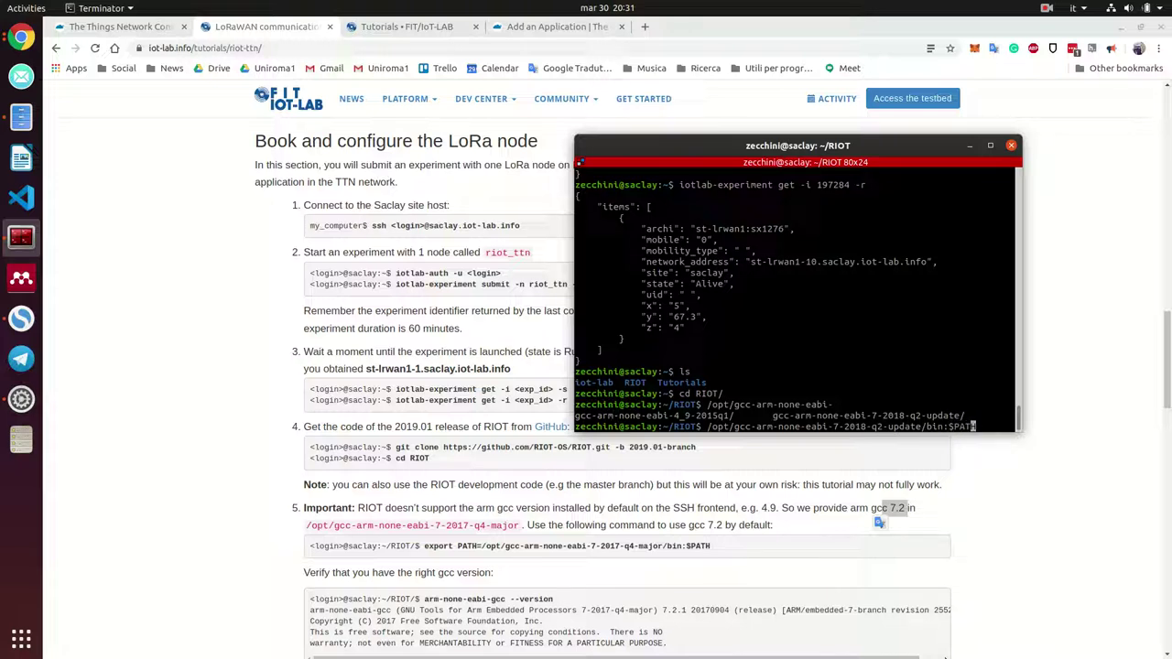
{"action": "key", "text": "Left"}
{"action": "key", "text": "Left"}
{"action": "key", "text": "Left"}
{"action": "key", "text": "Left"}
{"action": "key", "text": "Left"}
{"action": "key", "text": "Left"}
{"action": "key", "text": "Left"}
{"action": "key", "text": "Left"}
{"action": "key", "text": "Left"}
{"action": "key", "text": "Left"}
{"action": "key", "text": "Left"}
{"action": "key", "text": "Left"}
{"action": "key", "text": "Left"}
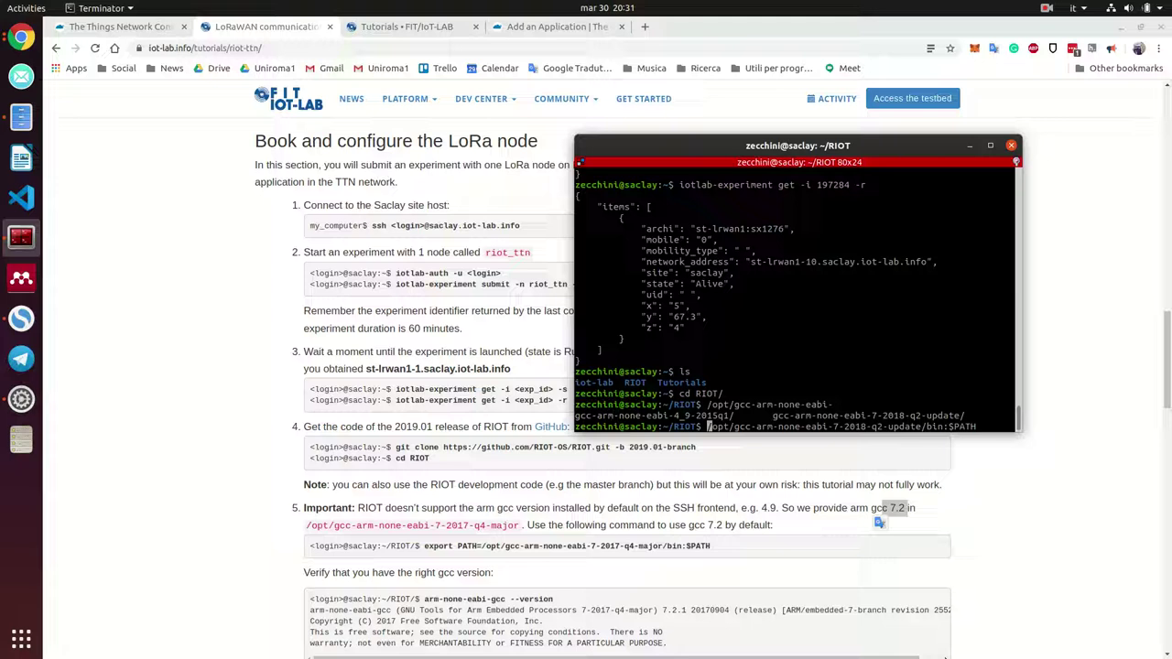
{"action": "type", "text": "export "}
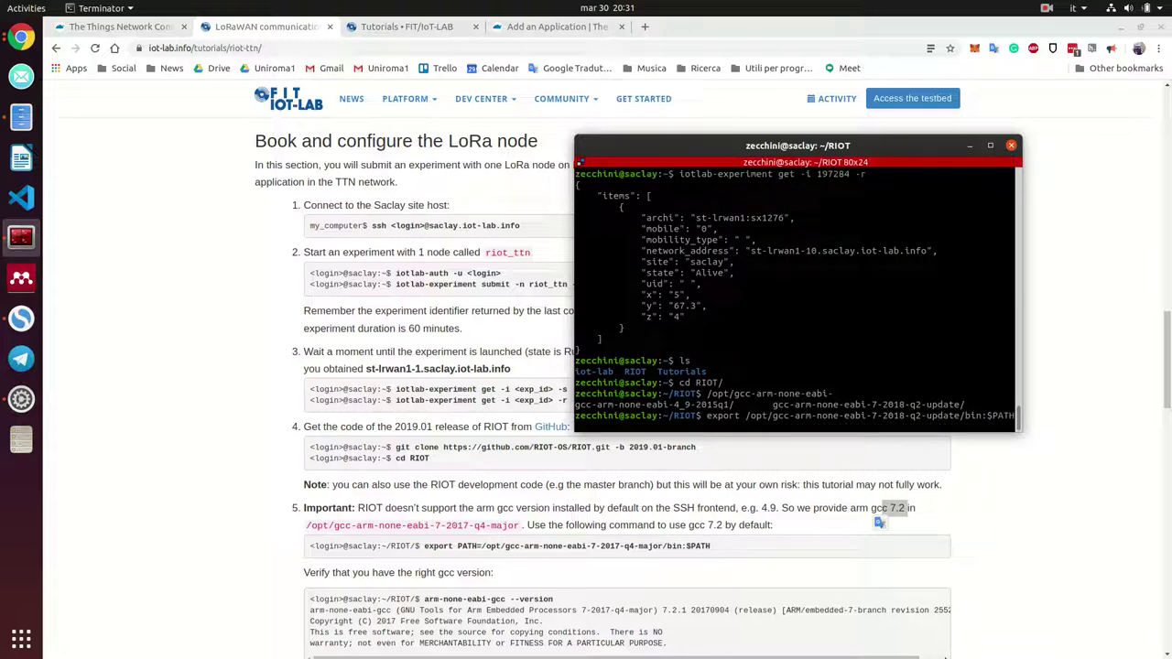
{"action": "type", "text": "PATH="}
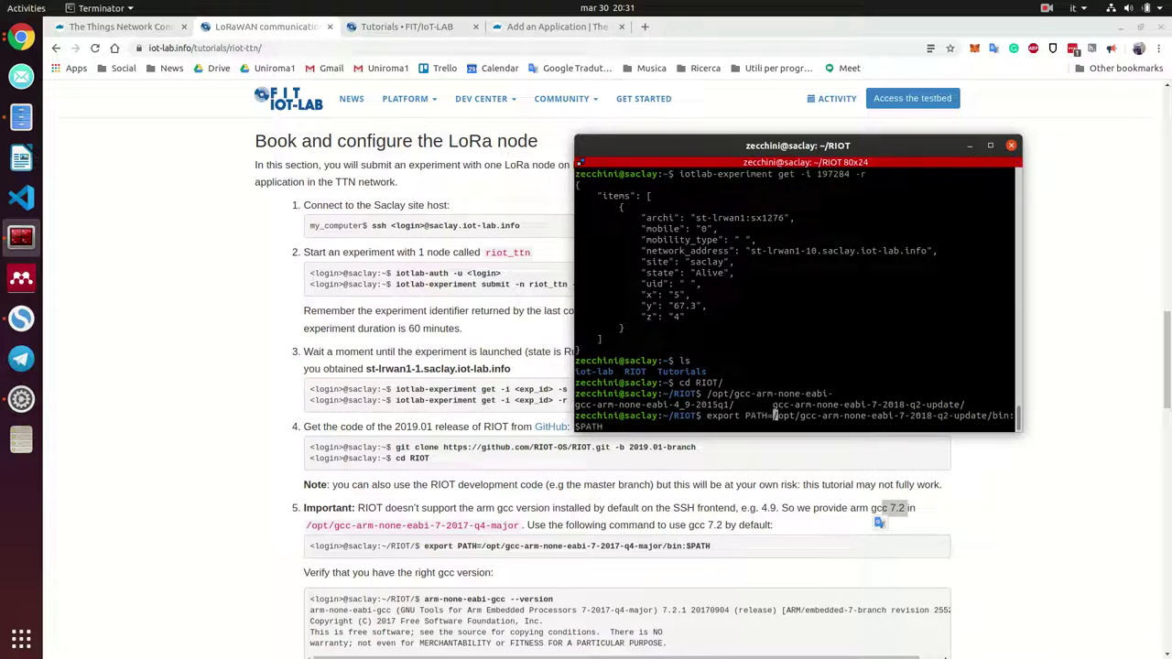
{"action": "key", "text": "Return"}
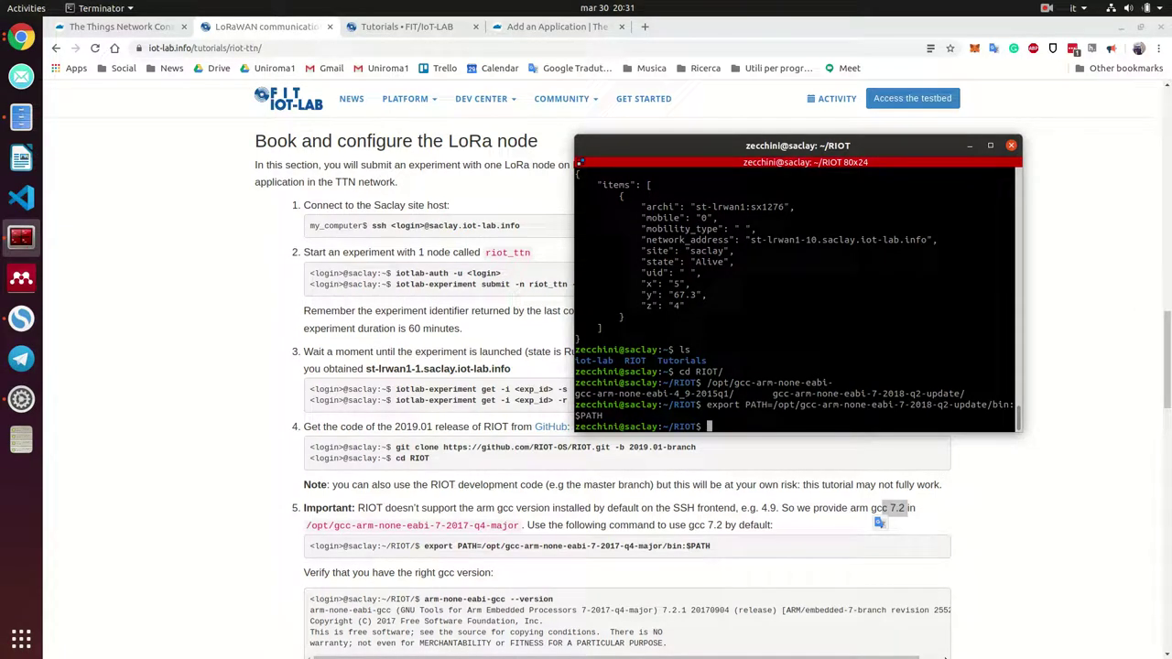
Check that arm-none-eabi-gcc --version now reports 7.3.1
{"action": "scroll", "coordinate": [438, 586], "scroll_direction": "down", "scroll_amount": 1}
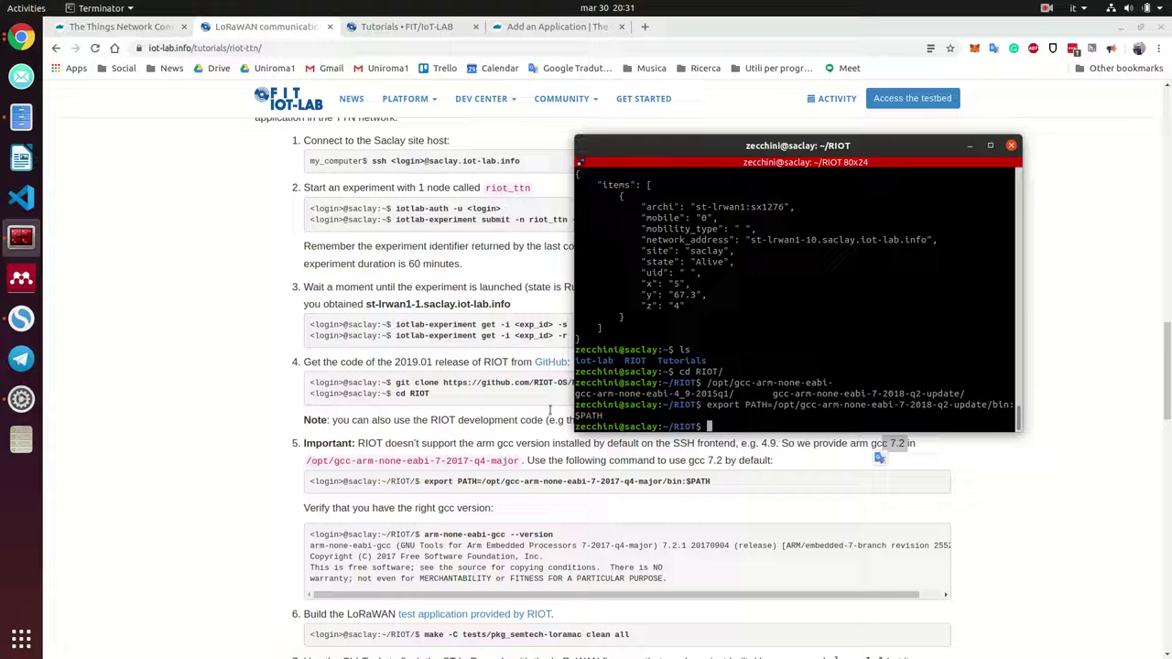
{"action": "type", "text": "arm-none-eabi-"}
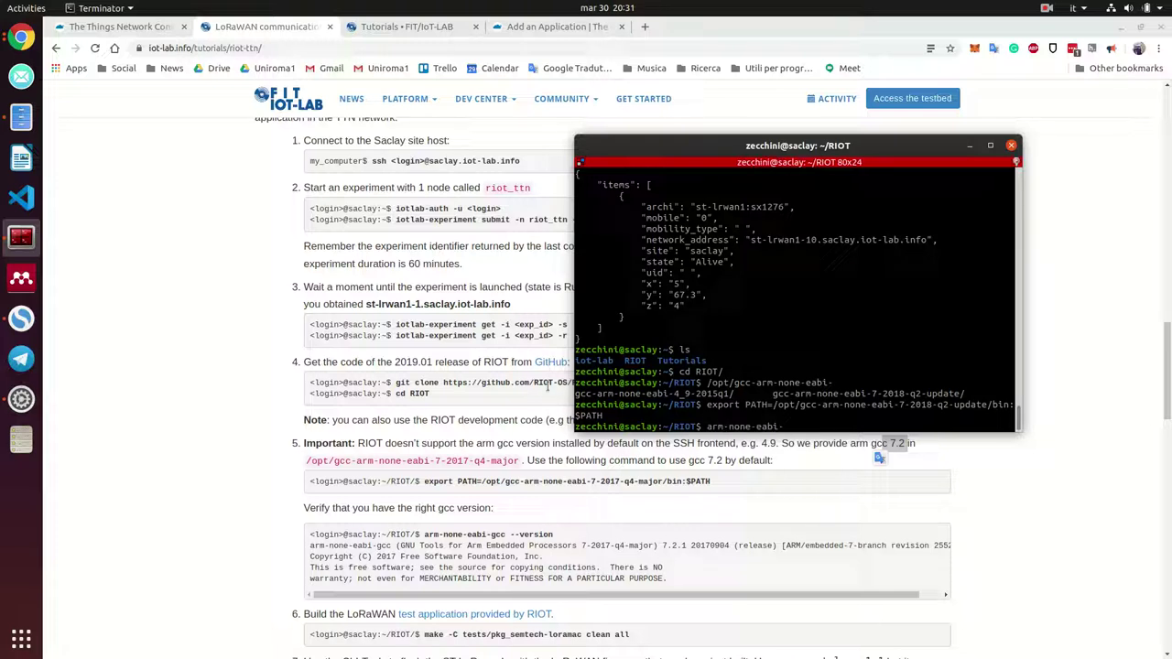
{"action": "type", "text": "gcc "}
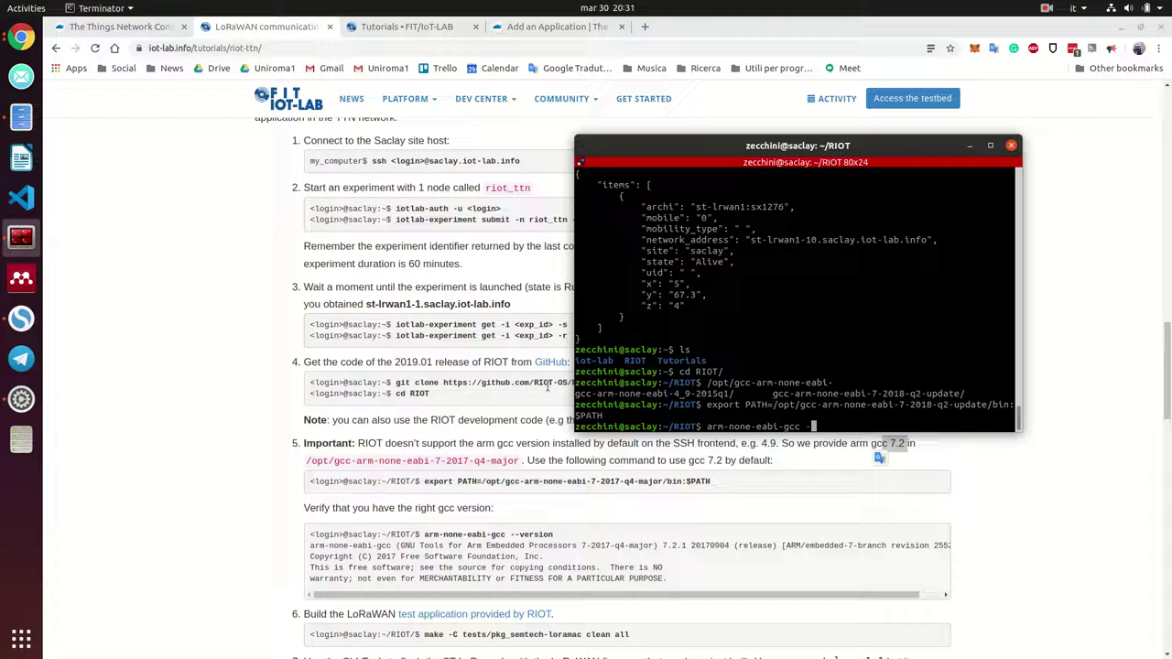
{"action": "type", "text": "--versi"}
{"action": "type", "text": "on"}
{"action": "key", "text": "Return"}
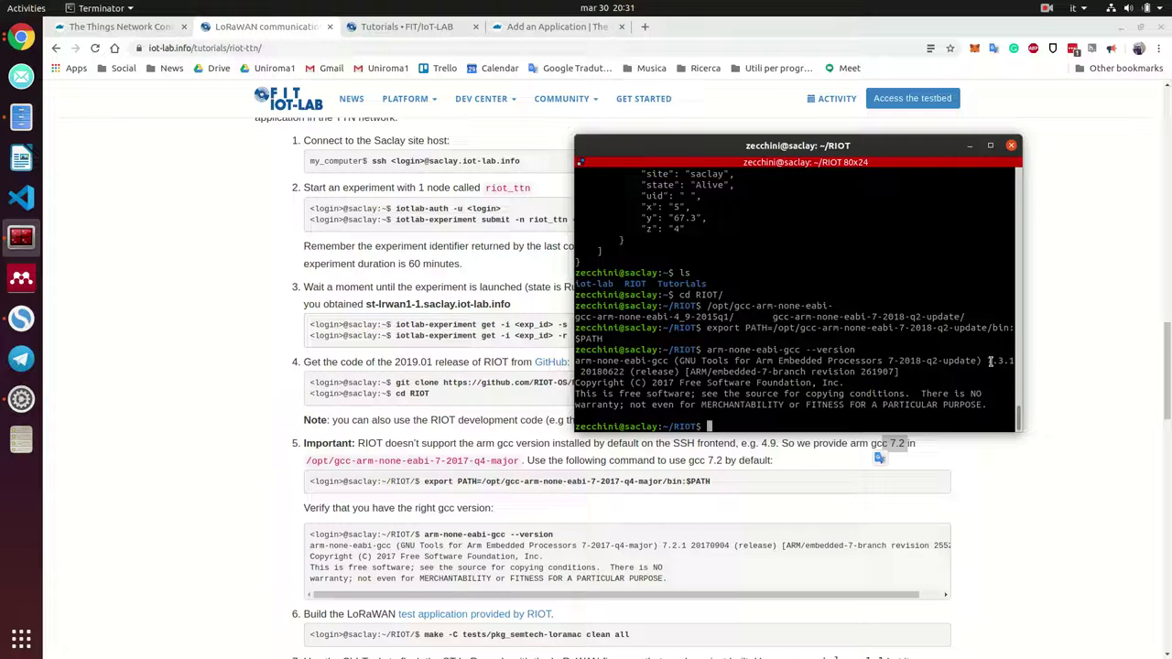
Run the tutorial's 'make -C tests/pkg_semtech-loramac clean all' build in the terminal
{"action": "left_click_drag", "start_coordinate": [990, 361], "coordinate": [1015, 362]}
{"action": "left_click", "coordinate": [841, 395]}
{"action": "left_click_drag", "start_coordinate": [636, 635], "coordinate": [429, 639]}
{"action": "right_click", "coordinate": [428, 639]}
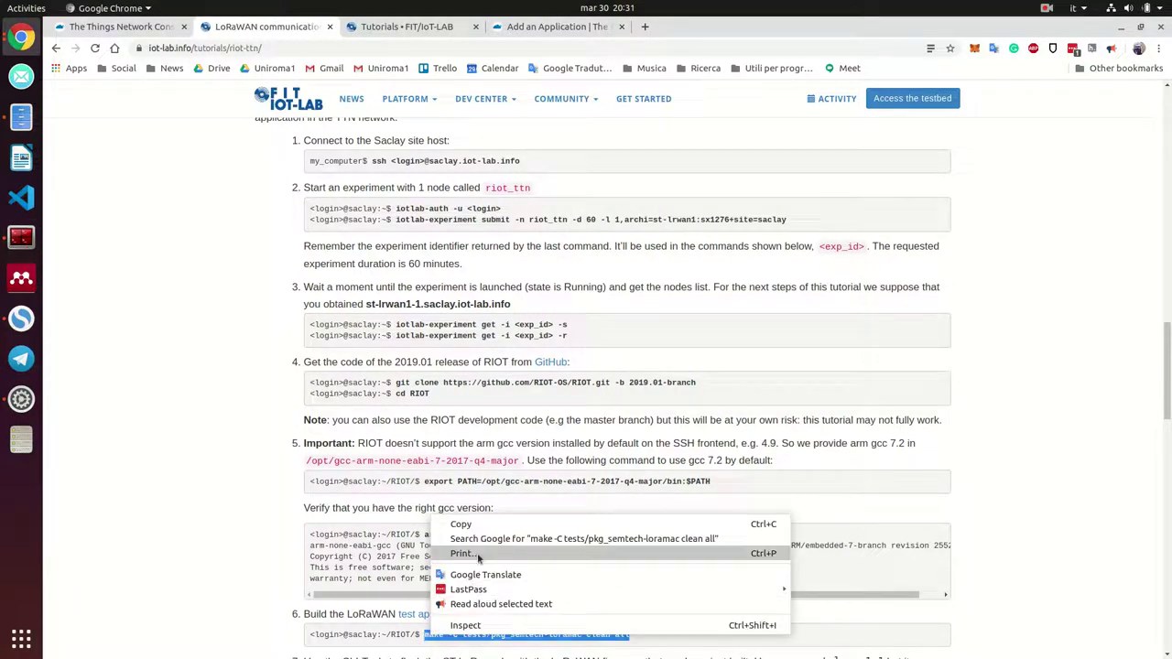
{"action": "left_click", "coordinate": [461, 524]}
{"action": "left_click", "coordinate": [21, 237]}
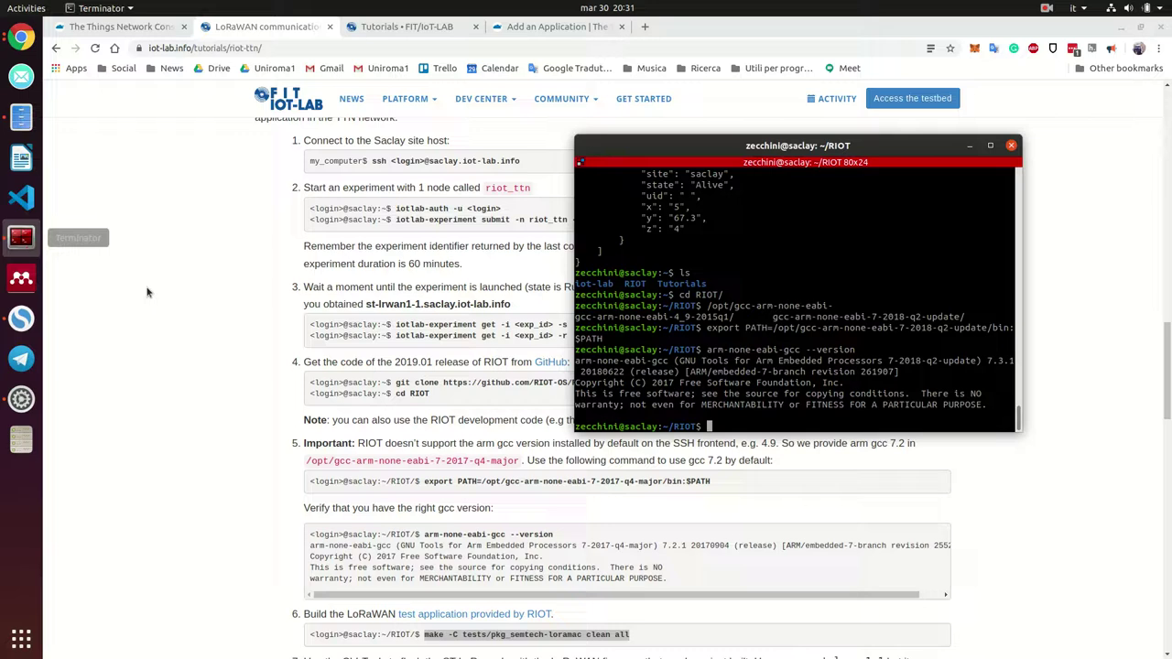
{"action": "key", "text": "ctrl+shift+v"}
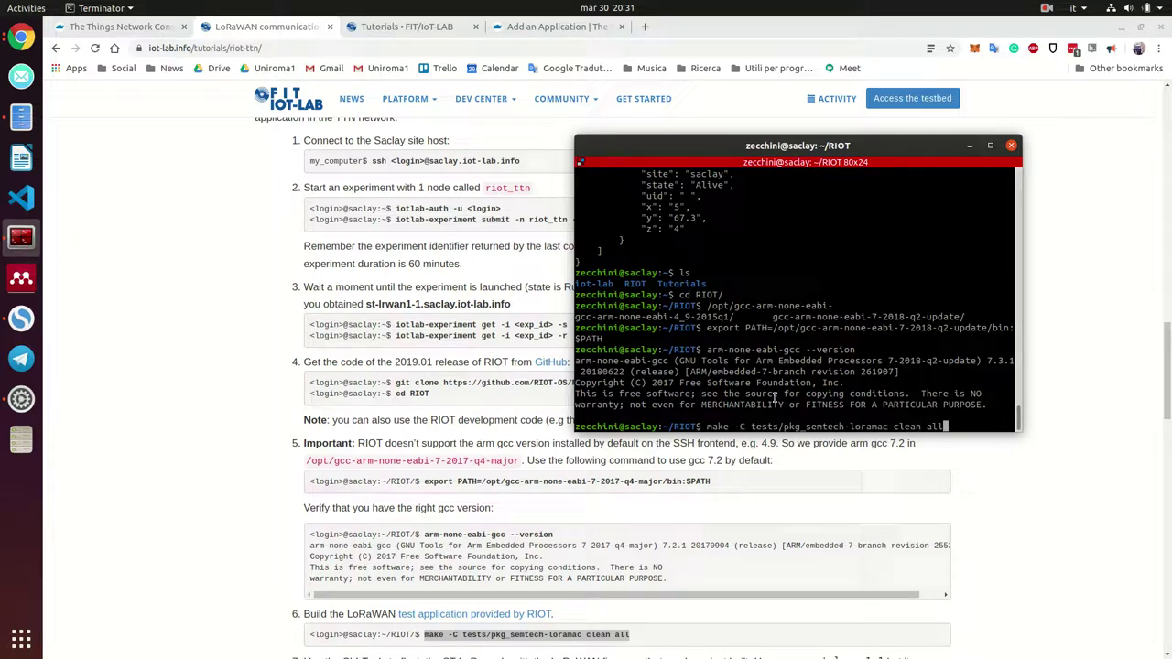
{"action": "key", "text": "Return"}
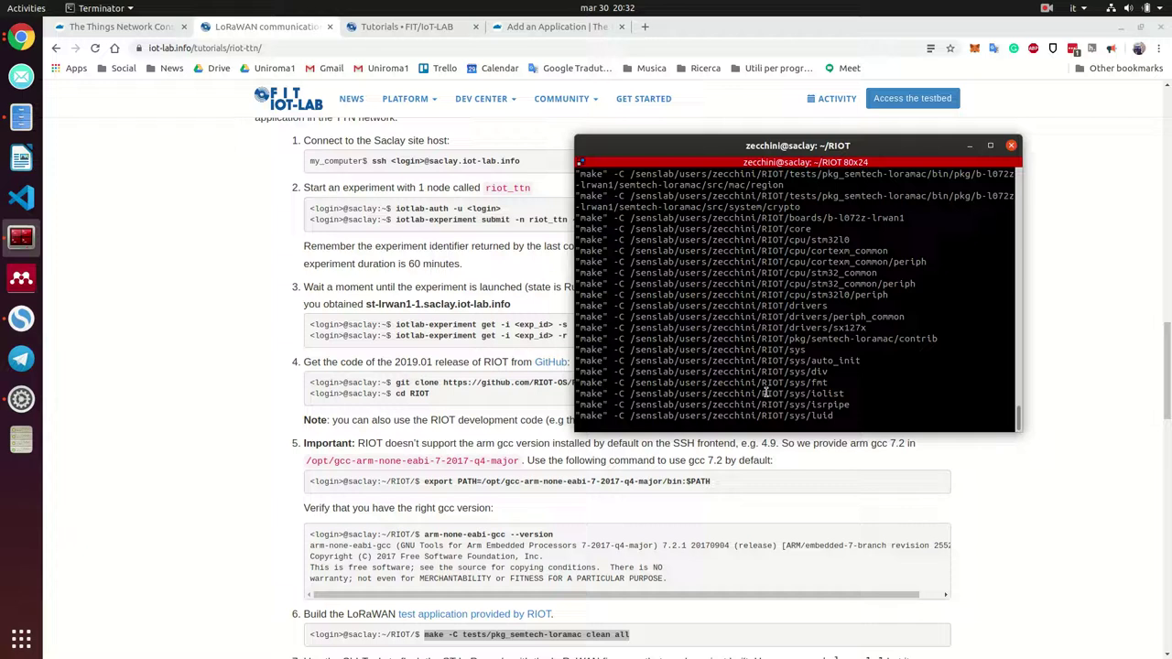
{"action": "scroll", "coordinate": [540, 547], "scroll_direction": "down", "scroll_amount": 3}
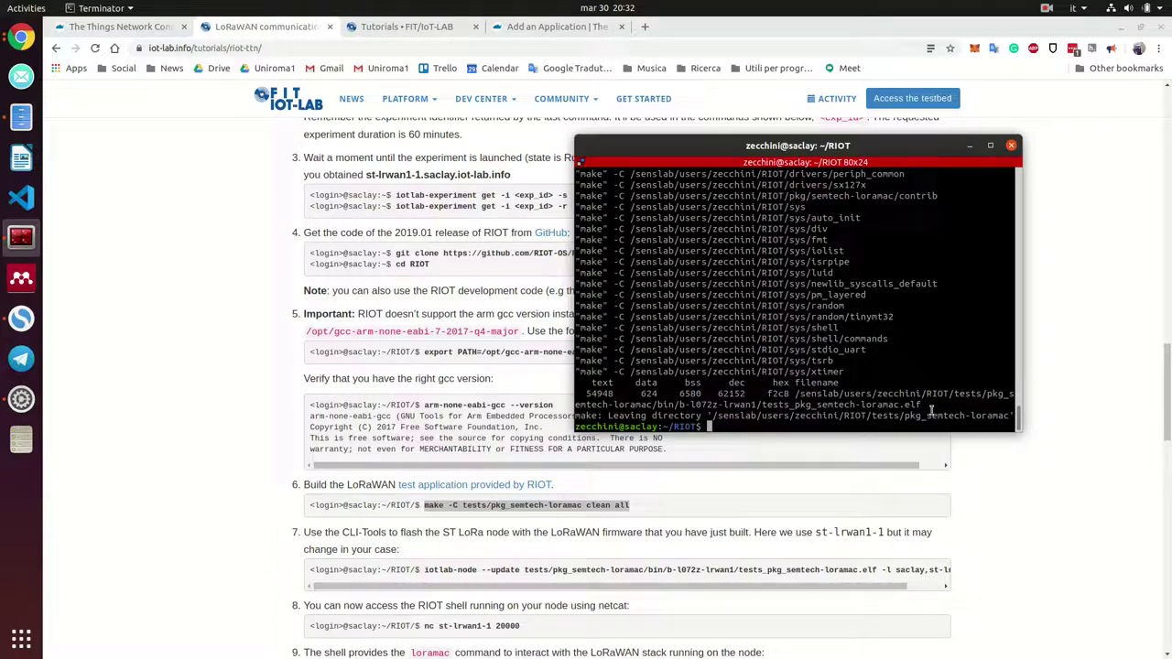
Copy the tutorial's iotlab-node --update flash command
{"action": "left_click_drag", "start_coordinate": [927, 404], "coordinate": [766, 404]}
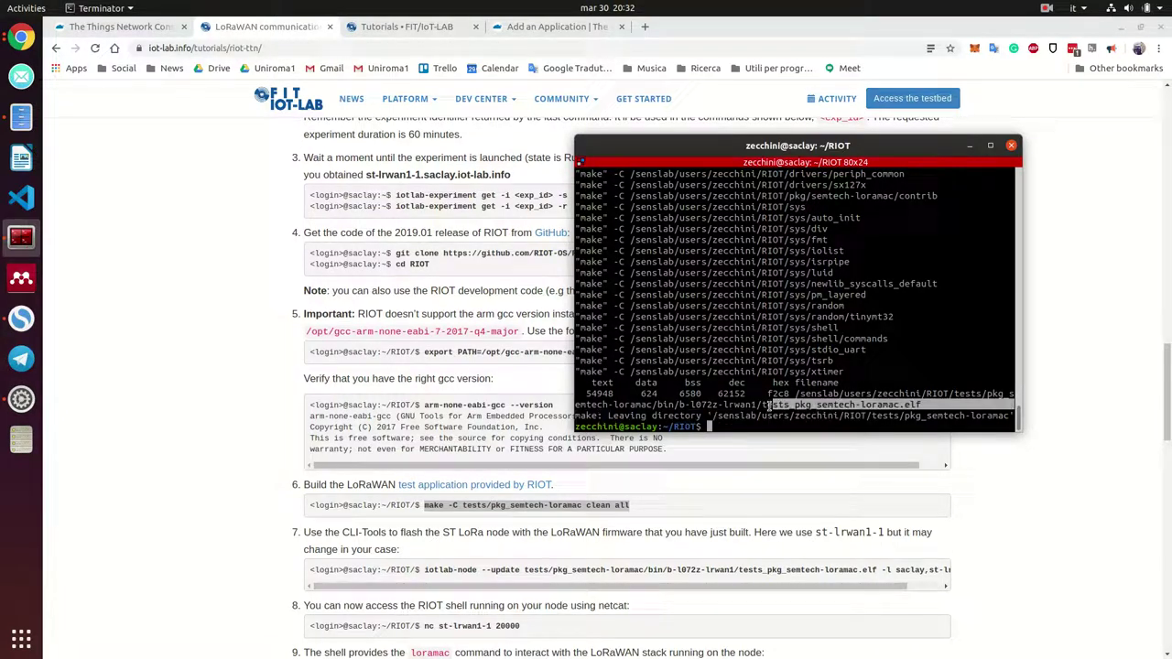
{"action": "left_click", "coordinate": [693, 557]}
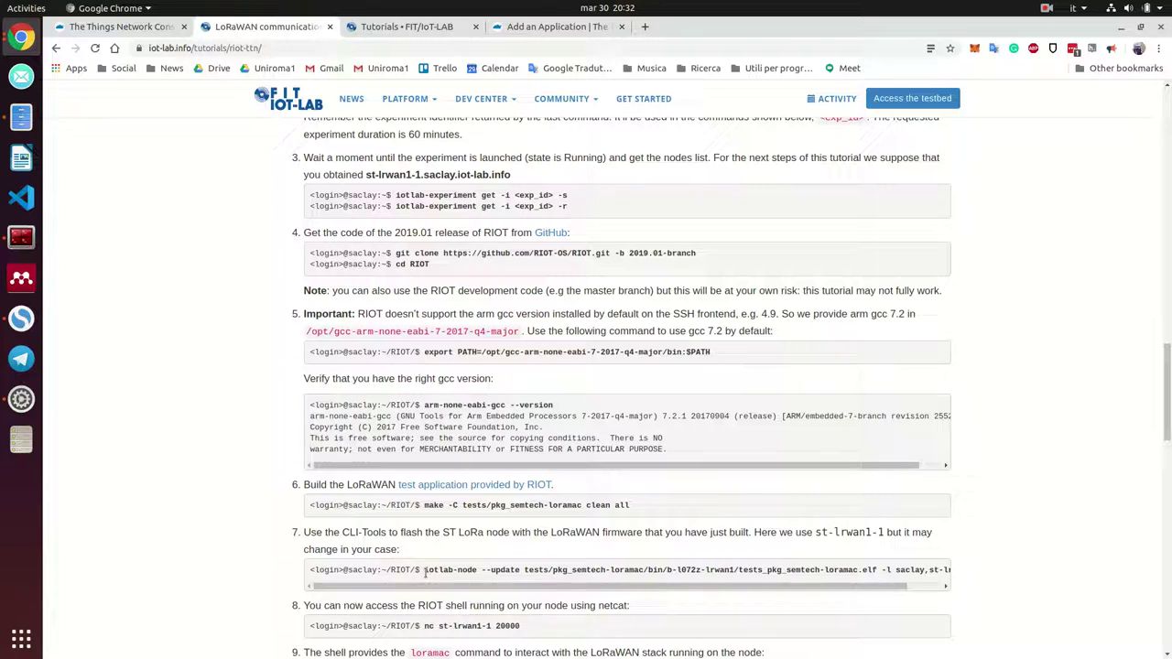
{"action": "left_click_drag", "start_coordinate": [425, 570], "coordinate": [962, 569]}
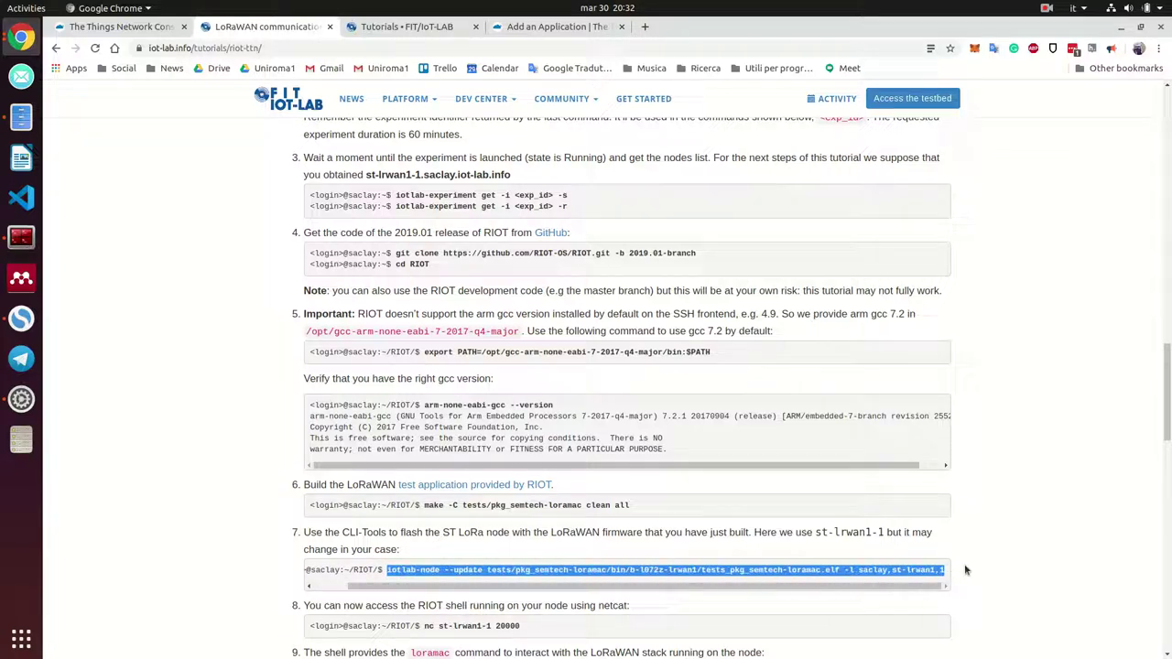
{"action": "right_click", "coordinate": [963, 570]}
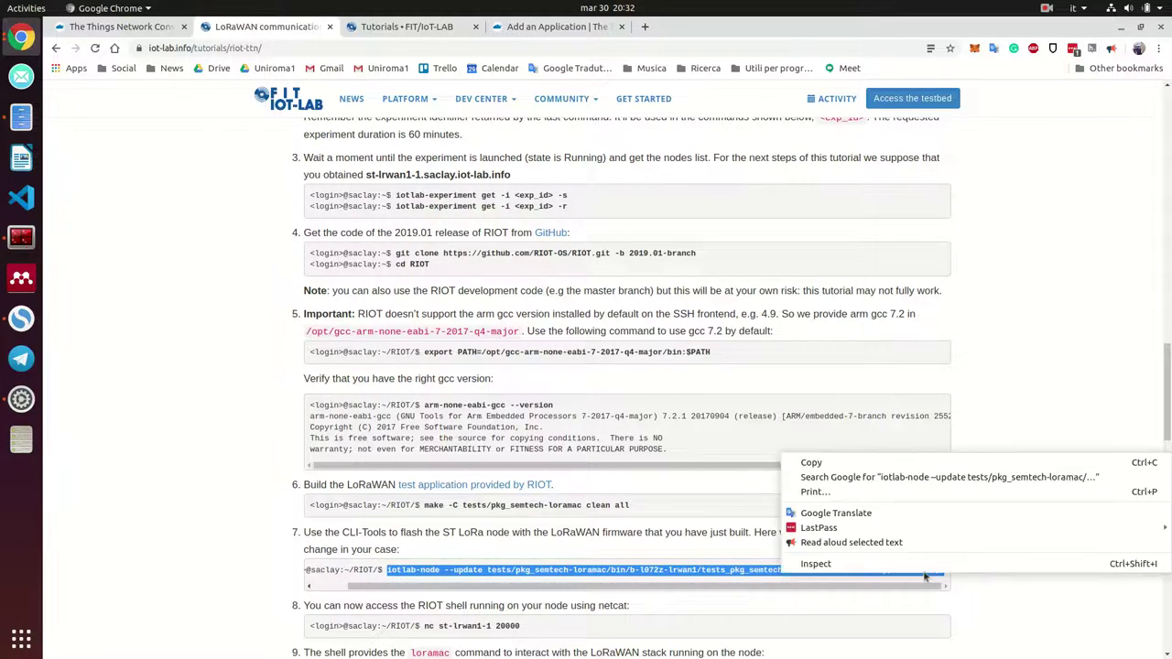
{"action": "left_click", "coordinate": [895, 462]}
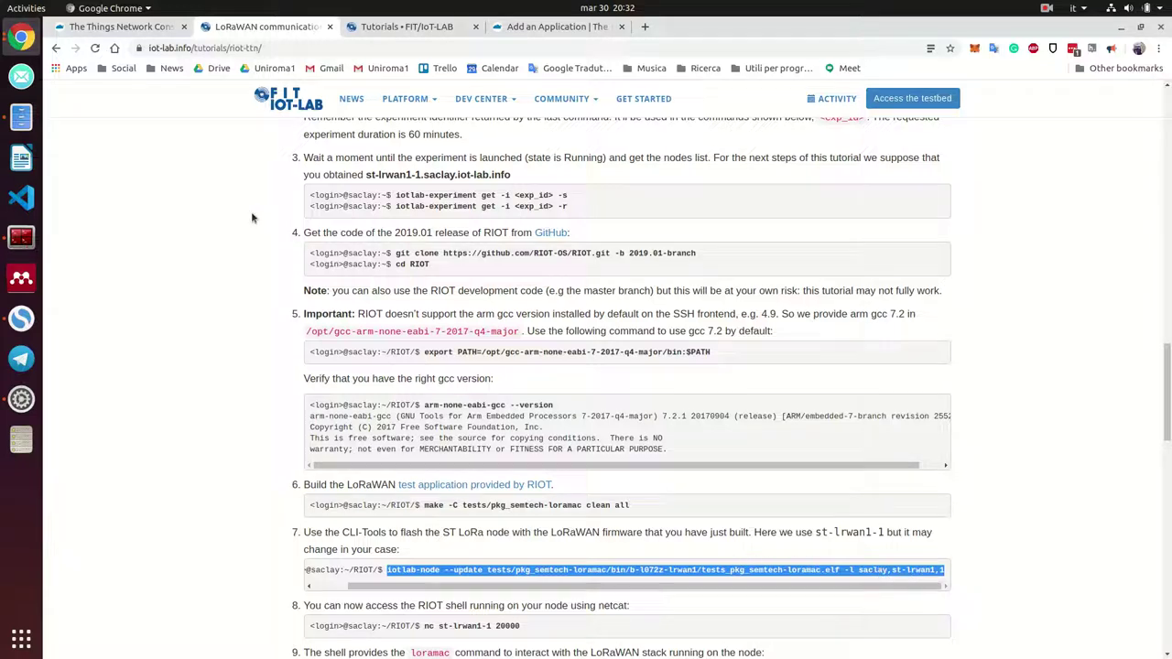
Flash tests_pkg_semtech-loramac.elf onto node st-lrwan1-10, fixing the node number to 10
{"action": "left_click", "coordinate": [21, 238]}
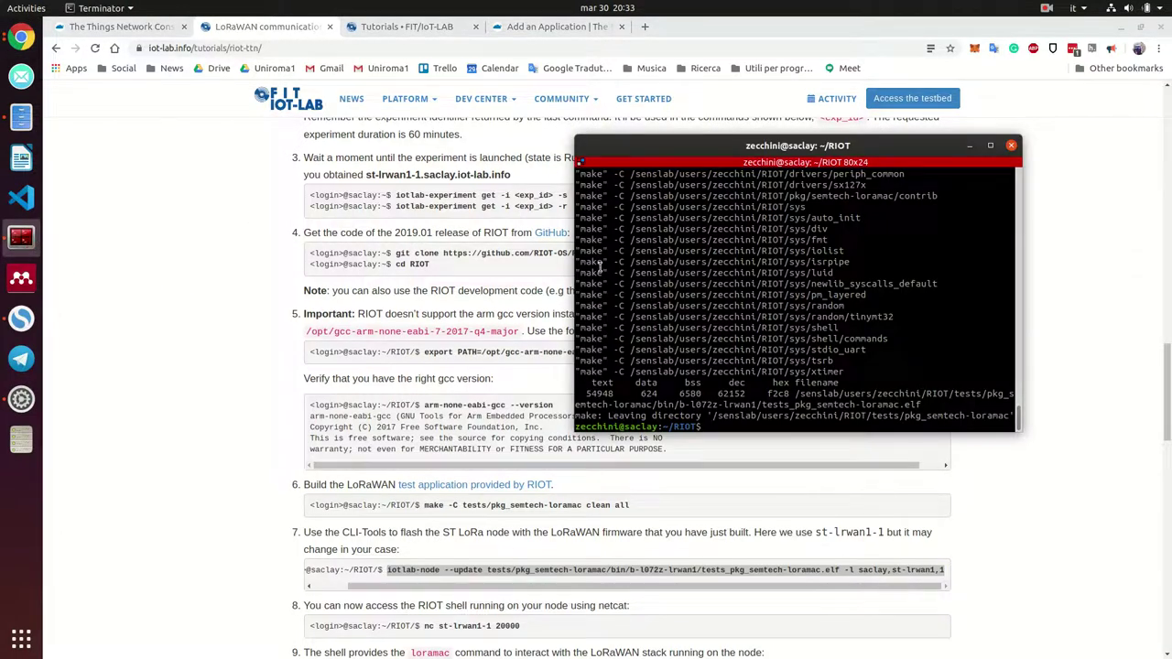
{"action": "key", "text": "Up"}
{"action": "key", "text": "Down"}
{"action": "key", "text": "ctrl+shift+v"}
{"action": "key", "text": "Left"}
{"action": "key", "text": "Left"}
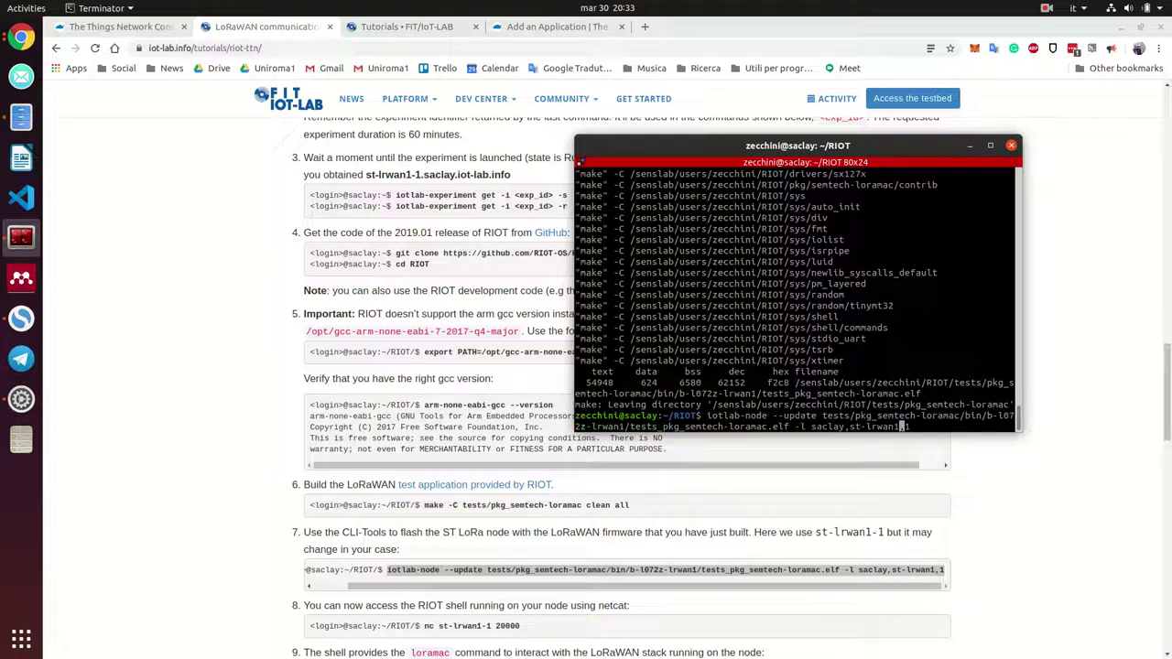
{"action": "key", "text": "Right"}
{"action": "type", "text": "0"}
{"action": "key", "text": "Return"}
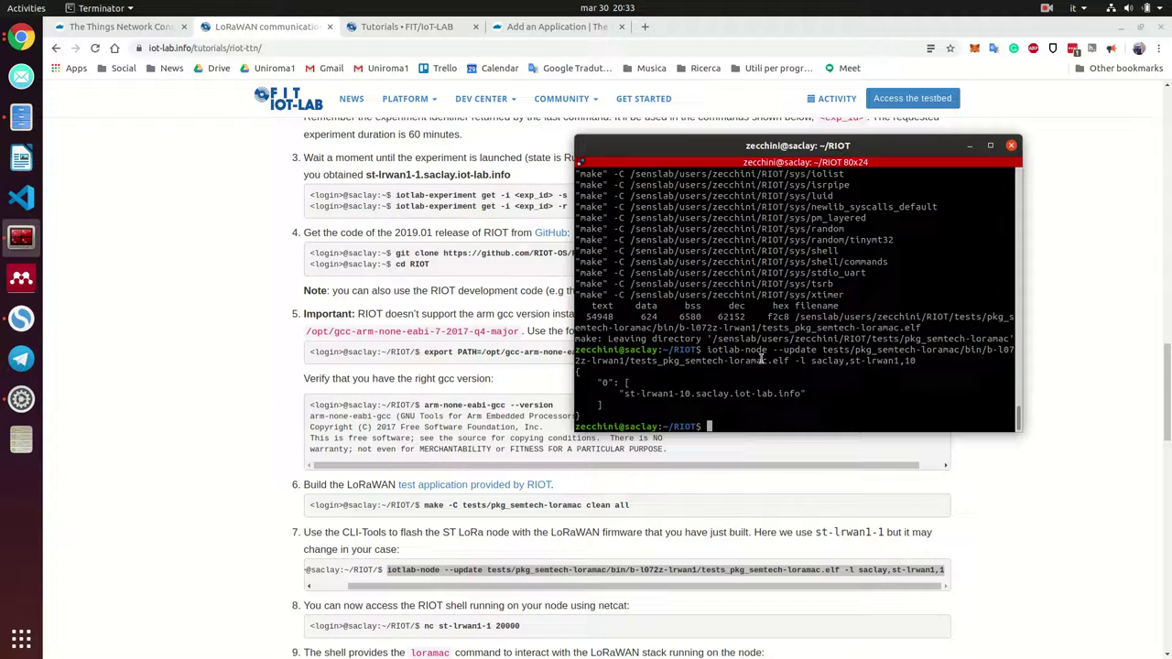
Select the tutorial's 'nc st-lrwan1-1 20000' netcat command
{"action": "scroll", "coordinate": [550, 370], "scroll_direction": "down", "scroll_amount": 3}
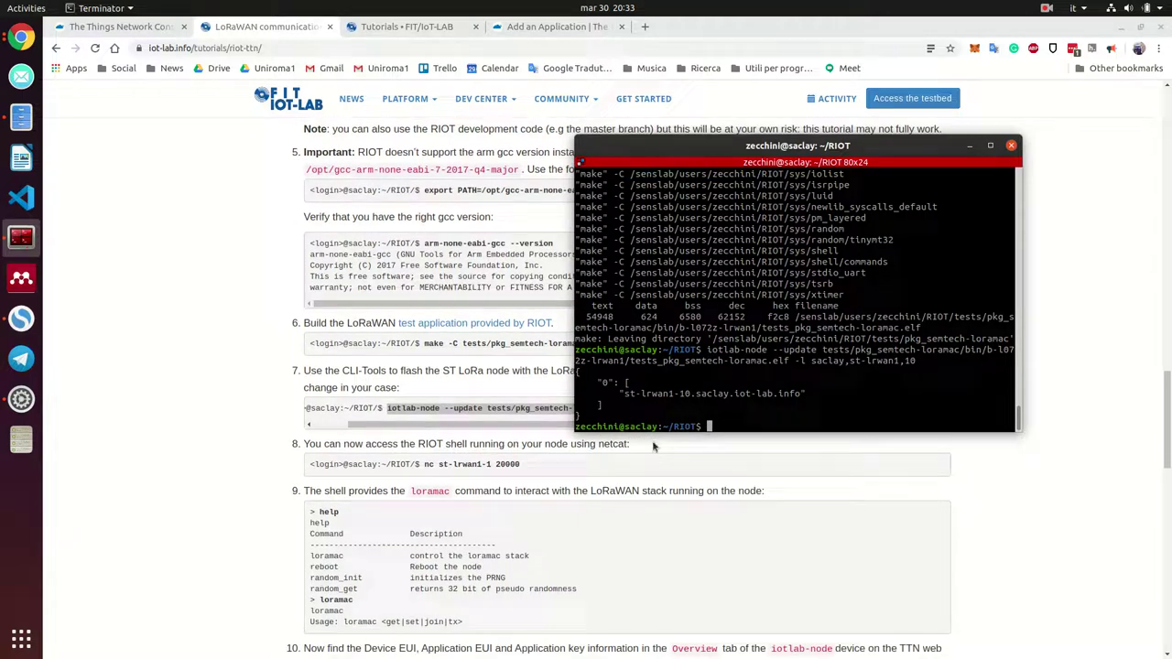
{"action": "left_click_drag", "start_coordinate": [422, 464], "coordinate": [530, 471]}
{"action": "left_click", "coordinate": [451, 467]}
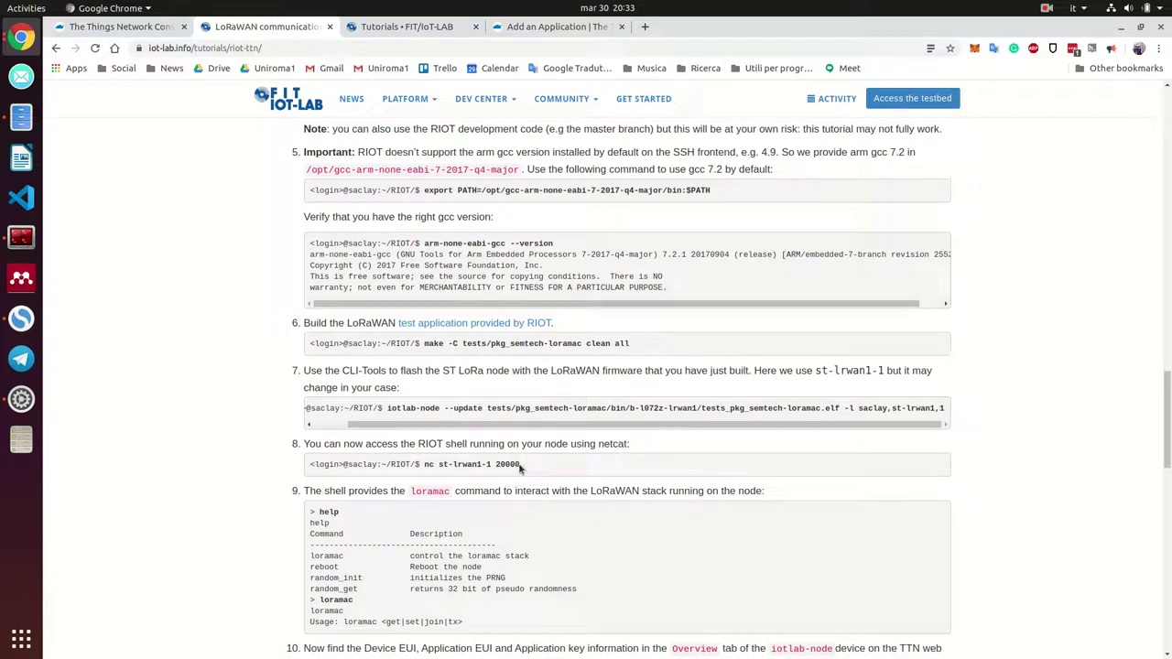
{"action": "left_click_drag", "start_coordinate": [520, 468], "coordinate": [423, 466]}
{"action": "key", "text": "ctrl+c"}
Copy the netcat command and re-run iotlab-experiment get -i 197284 -r to check the node
{"action": "right_click", "coordinate": [450, 471]}
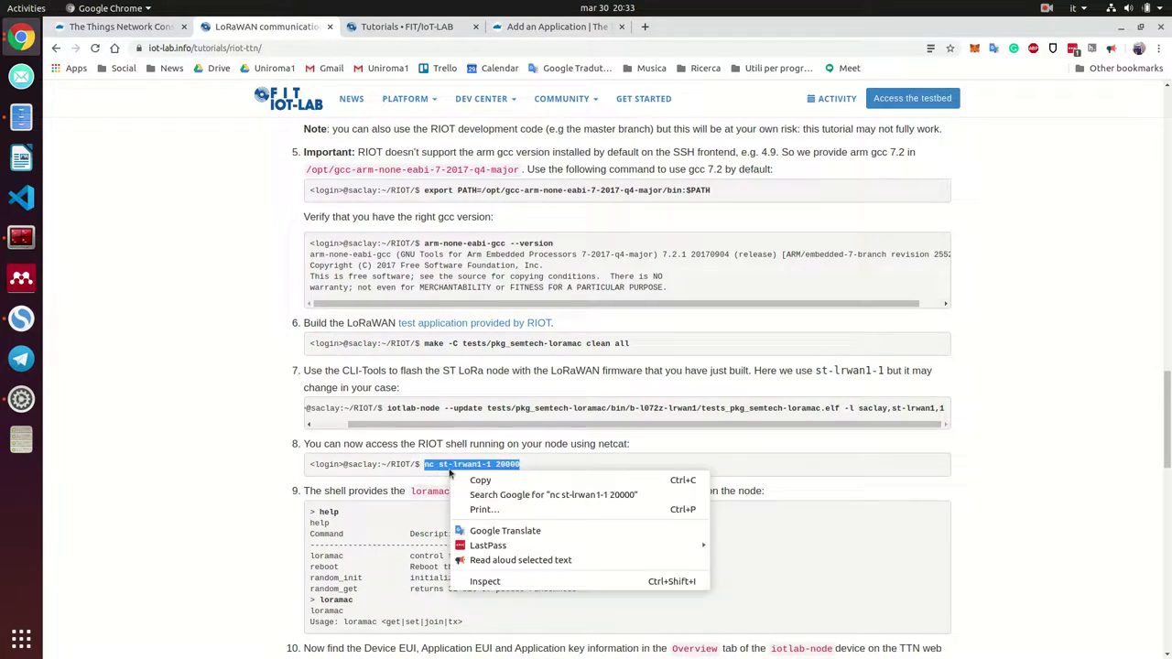
{"action": "left_click", "coordinate": [481, 479]}
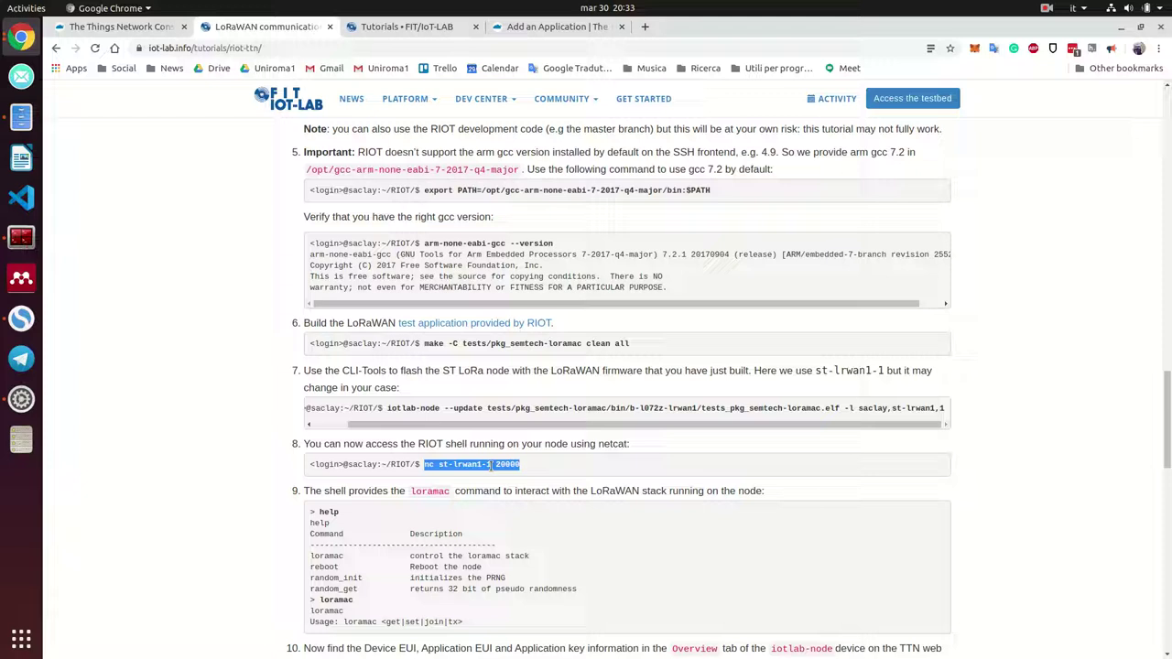
{"action": "key", "text": "alt+Tab"}
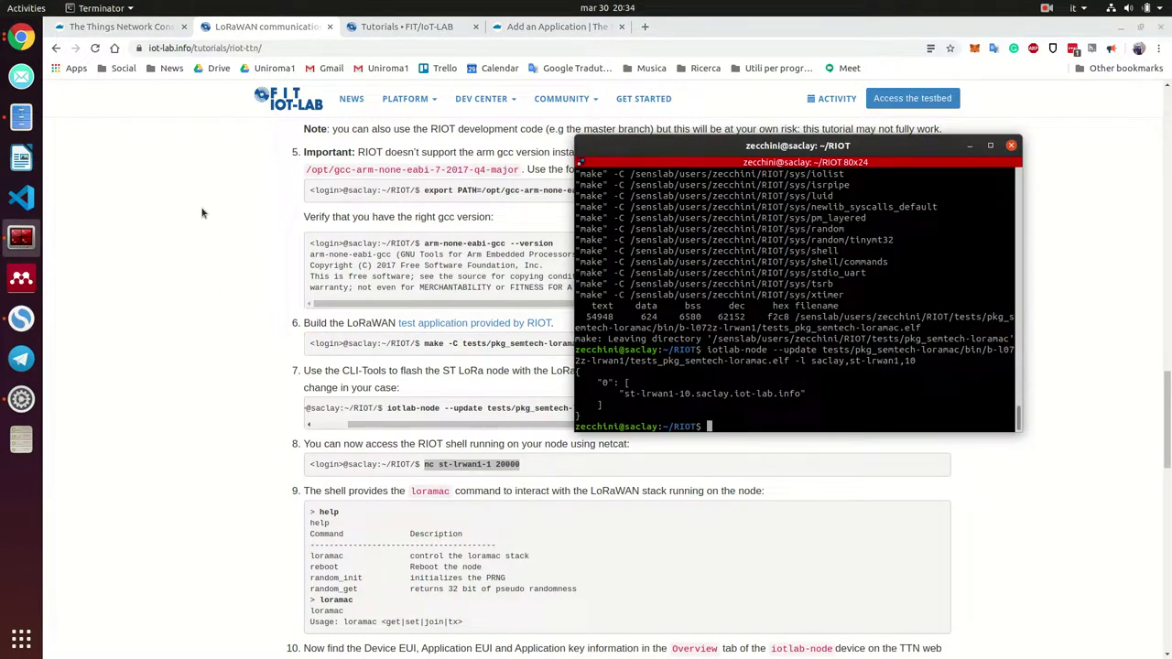
{"action": "key", "text": "ctrl+shift+v"}
{"action": "key", "text": "BackSpace"}
{"action": "key", "text": "BackSpace"}
{"action": "key", "text": "BackSpace"}
{"action": "key", "text": "BackSpace"}
{"action": "key", "text": "BackSpace"}
{"action": "key", "text": "BackSpace"}
{"action": "key", "text": "BackSpace"}
{"action": "key", "text": "BackSpace"}
{"action": "key", "text": "BackSpace"}
{"action": "key", "text": "BackSpace"}
{"action": "key", "text": "BackSpace"}
{"action": "key", "text": "BackSpace"}
{"action": "key", "text": "BackSpace"}
{"action": "key", "text": "BackSpace"}
{"action": "key", "text": "BackSpace"}
{"action": "key", "text": "BackSpace"}
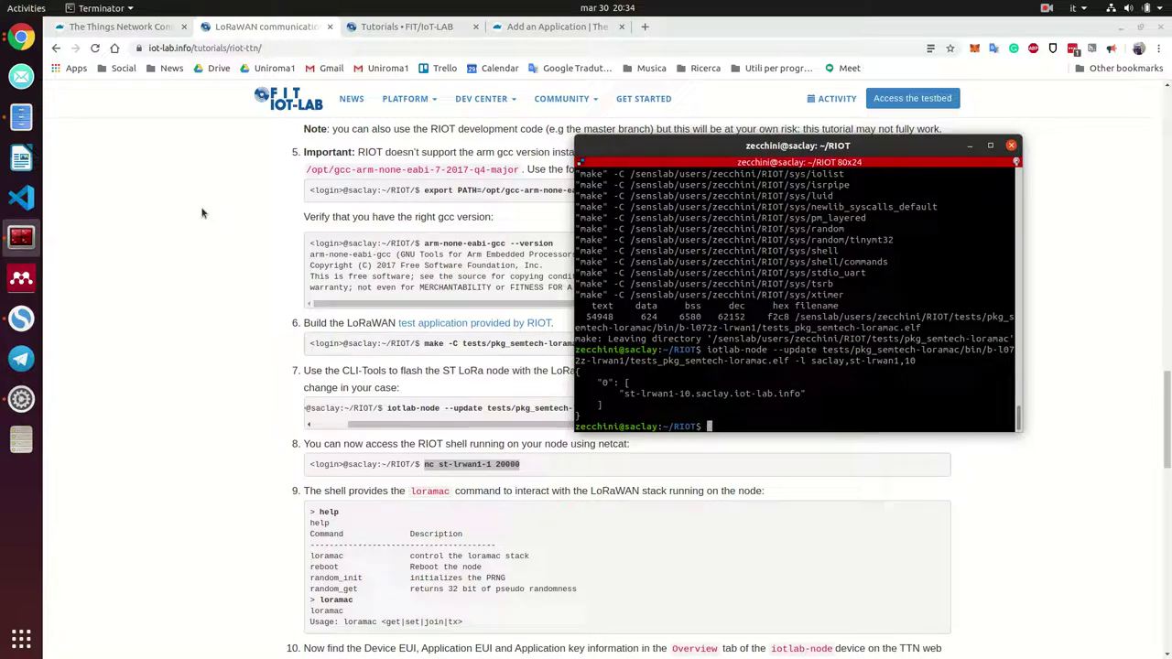
{"action": "key", "text": "Up"}
{"action": "key", "text": "Up"}
{"action": "key", "text": "Up"}
{"action": "key", "text": "Up"}
{"action": "key", "text": "Up"}
{"action": "key", "text": "Up"}
{"action": "key", "text": "Up"}
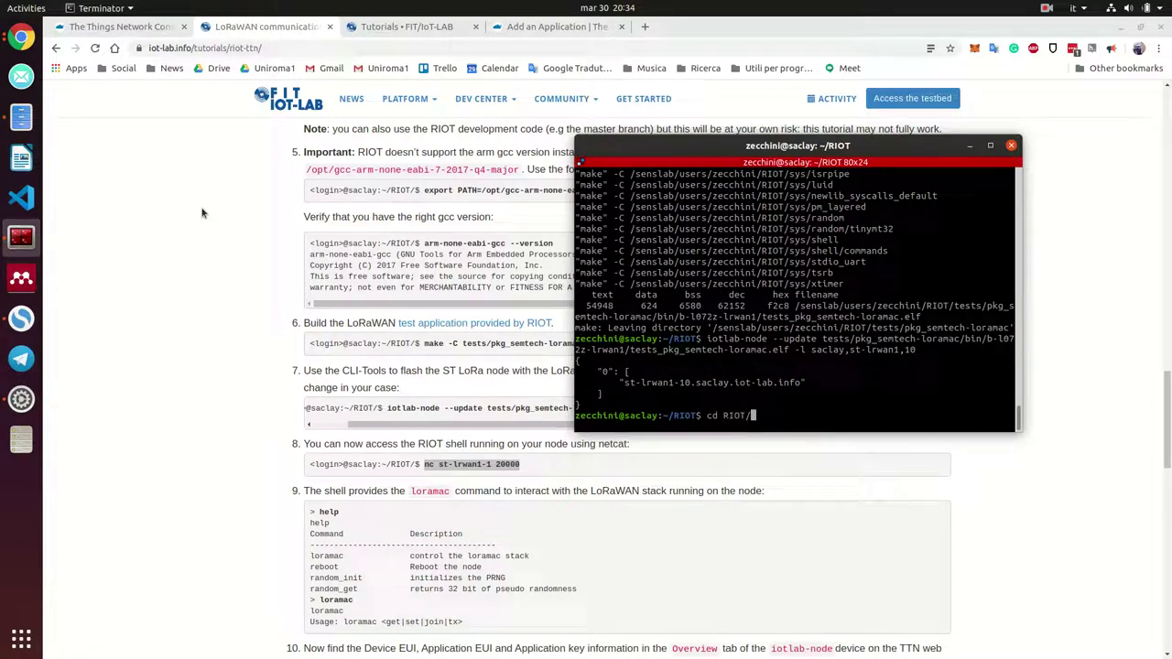
{"action": "key", "text": "Return"}
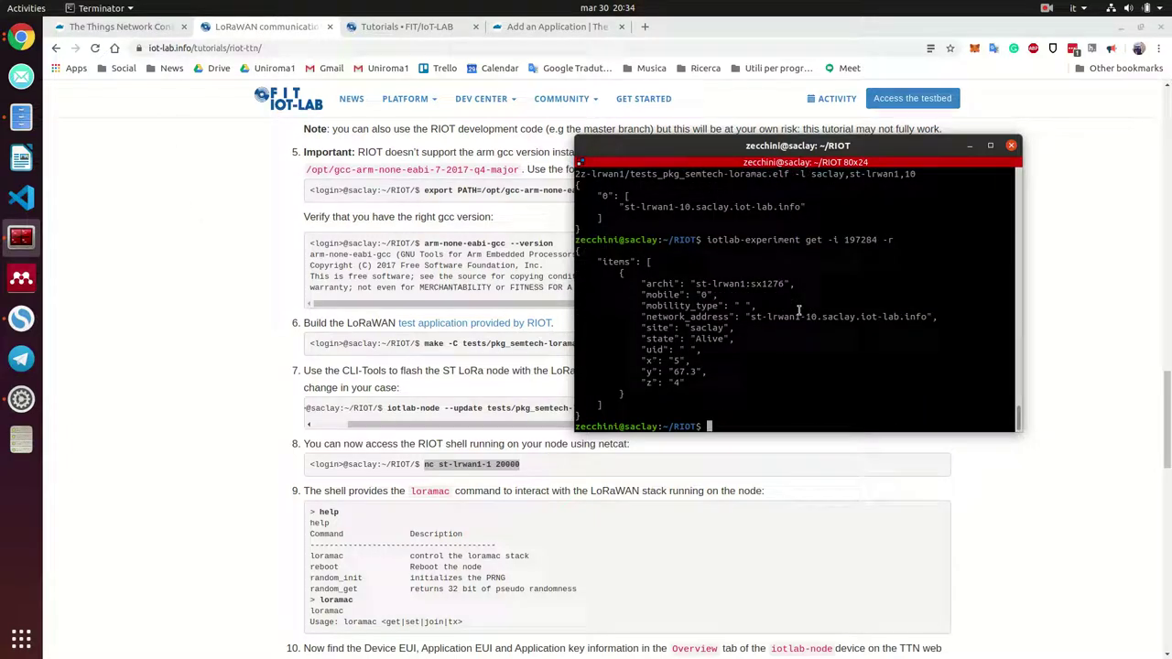
Connect with nc to st-lrwan1-10 on port 20000, correcting the node number
{"action": "left_click_drag", "start_coordinate": [806, 317], "coordinate": [817, 317]}
{"action": "left_click", "coordinate": [777, 405]}
{"action": "key", "text": "ctrl+shift+v"}
{"action": "key", "text": "Left"}
{"action": "key", "text": "Left"}
{"action": "key", "text": "Left"}
{"action": "key", "text": "Left"}
{"action": "key", "text": "Left"}
{"action": "key", "text": "Left"}
{"action": "type", "text": "0"}
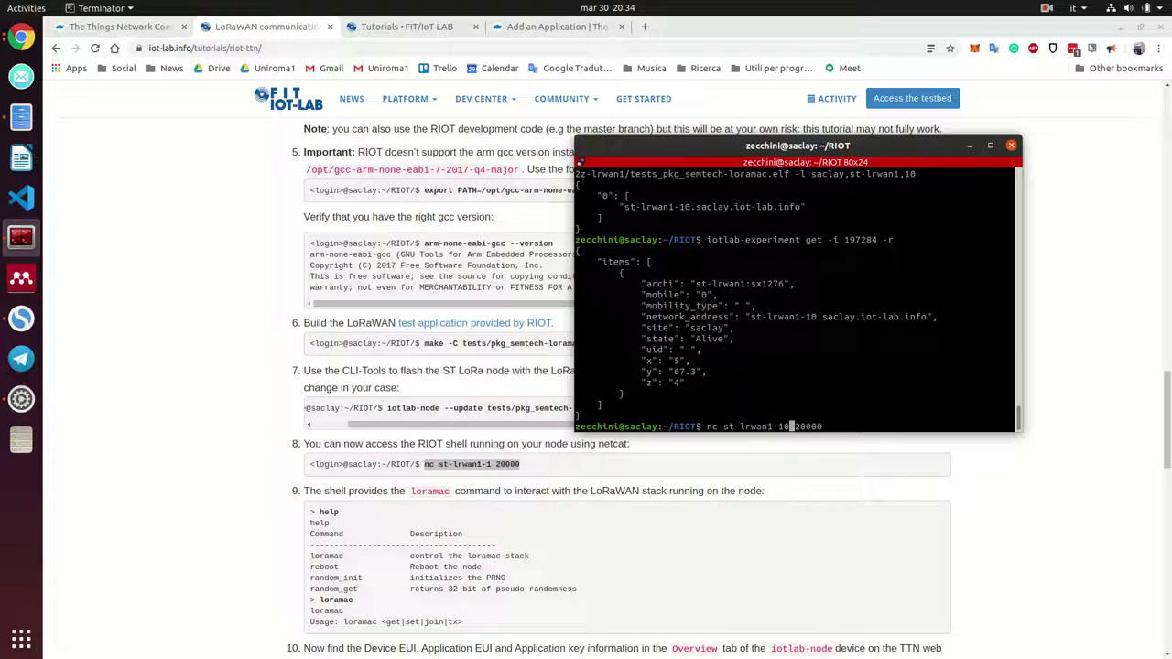
{"action": "key", "text": "Return"}
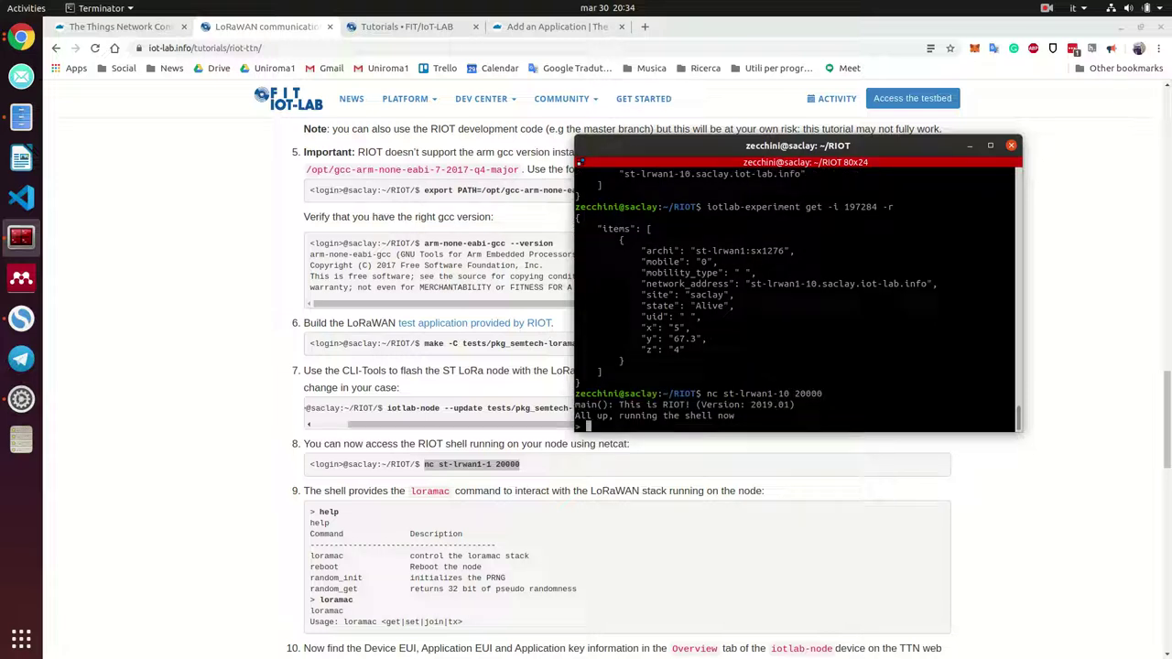
Run help and then loramac in the RIOT shell to see commands and loramac usage
{"action": "type", "text": "help"}
{"action": "key", "text": "Return"}
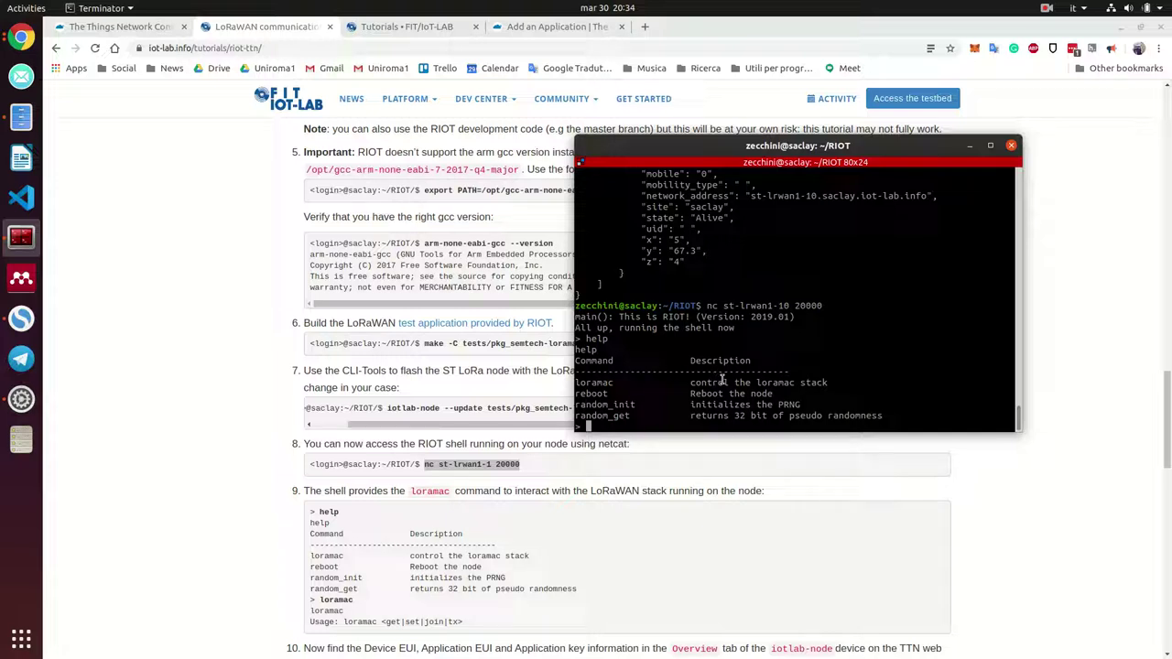
{"action": "type", "text": "loramac"}
{"action": "key", "text": "Return"}
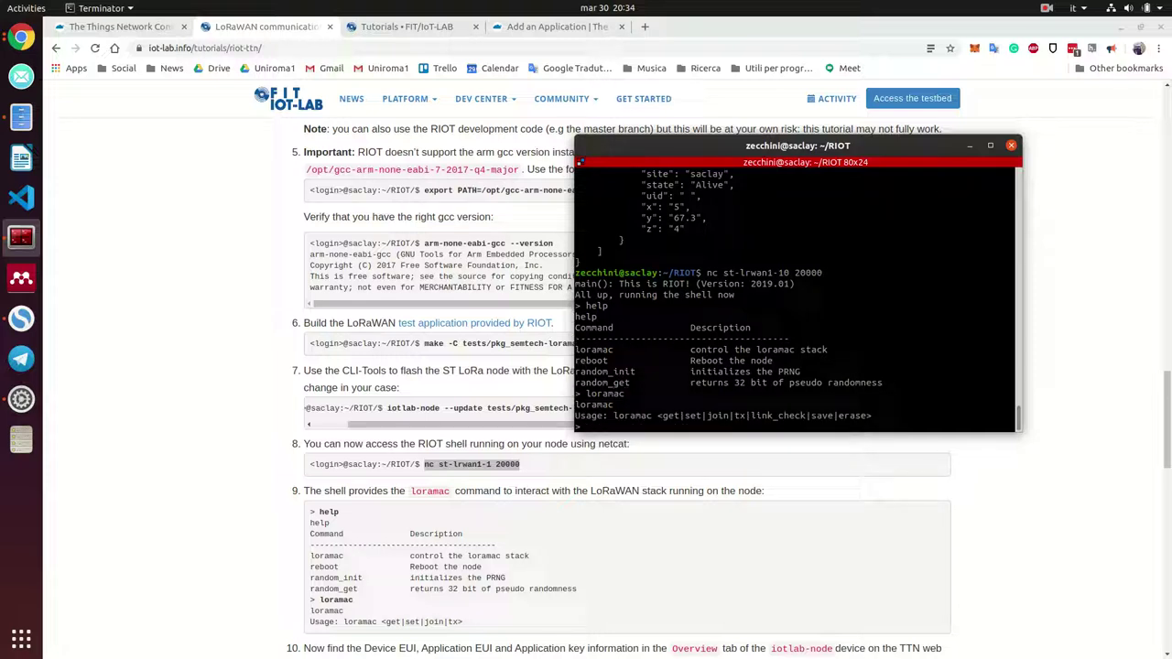
{"action": "key", "text": "Up"}
{"action": "key", "text": "BackSpace"}
{"action": "key", "text": "BackSpace"}
{"action": "key", "text": "BackSpace"}
{"action": "key", "text": "BackSpace"}
{"action": "type", "text": "loramac"}
{"action": "scroll", "coordinate": [343, 492], "scroll_direction": "down", "scroll_amount": 3}
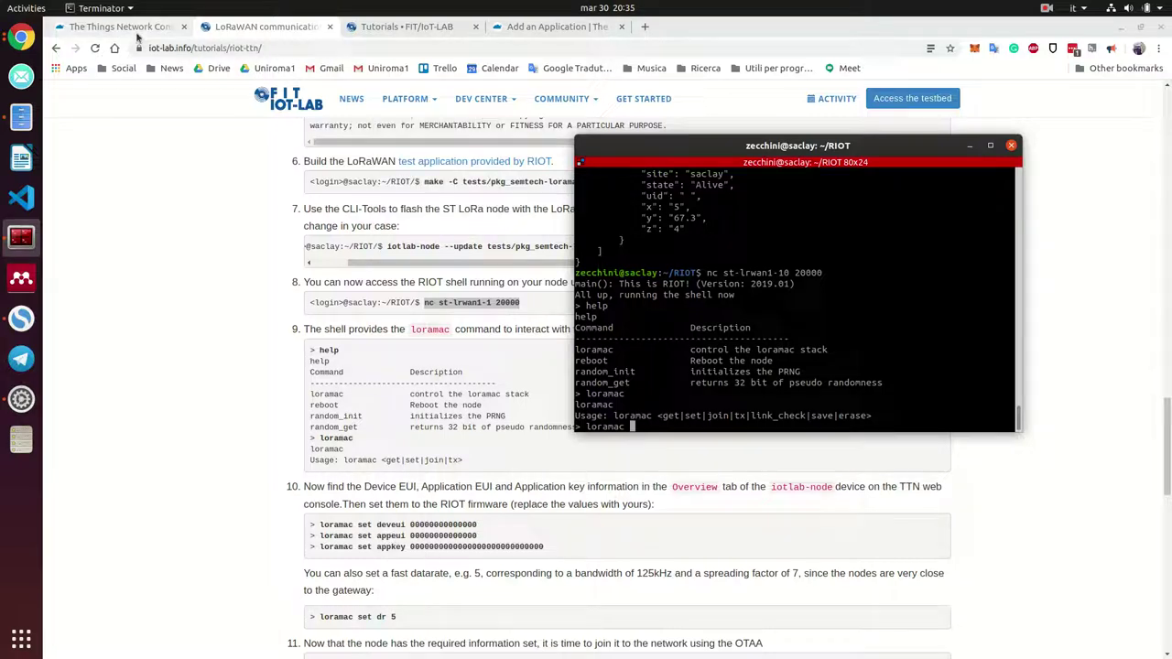
Copy the Device EUI from the TTN console and apply it with 'loramac set deveui'
{"action": "left_click", "coordinate": [136, 35]}
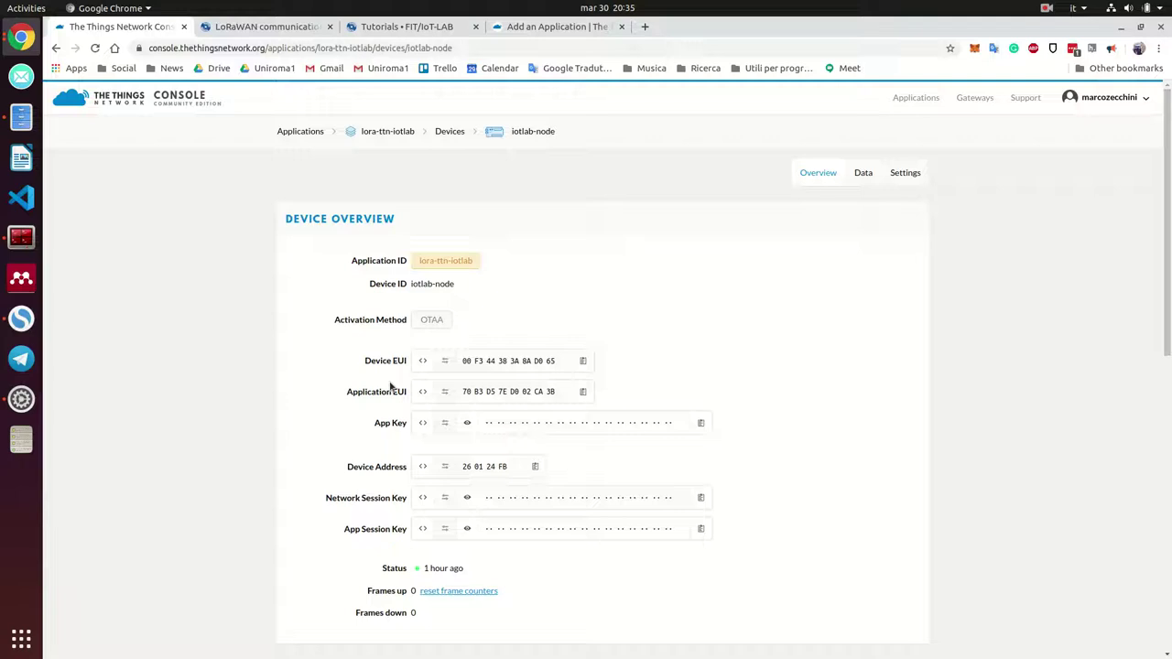
{"action": "left_click", "coordinate": [582, 364]}
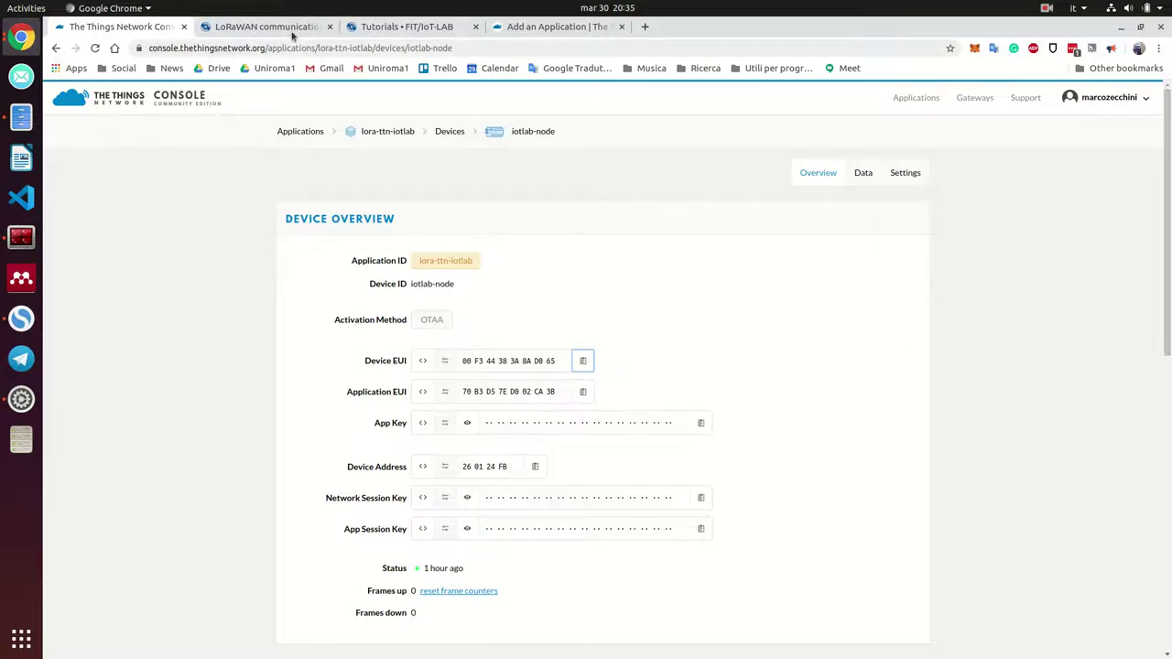
{"action": "left_click", "coordinate": [406, 26]}
{"action": "key", "text": "alt+Left"}
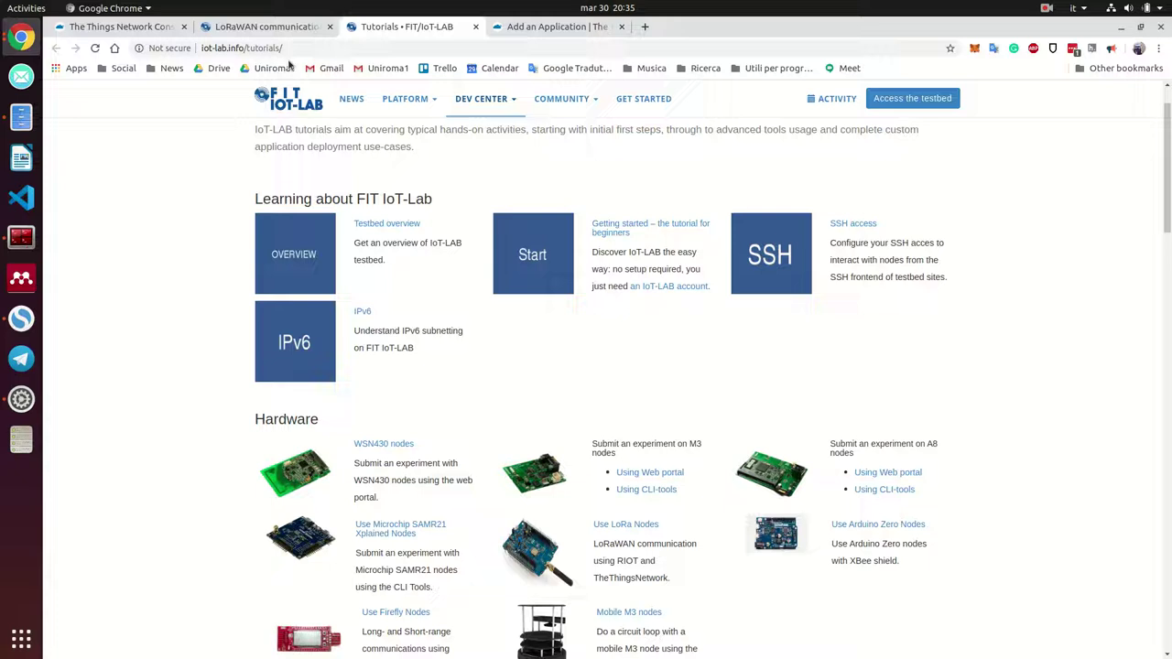
{"action": "left_click", "coordinate": [276, 33]}
{"action": "left_click", "coordinate": [476, 26]}
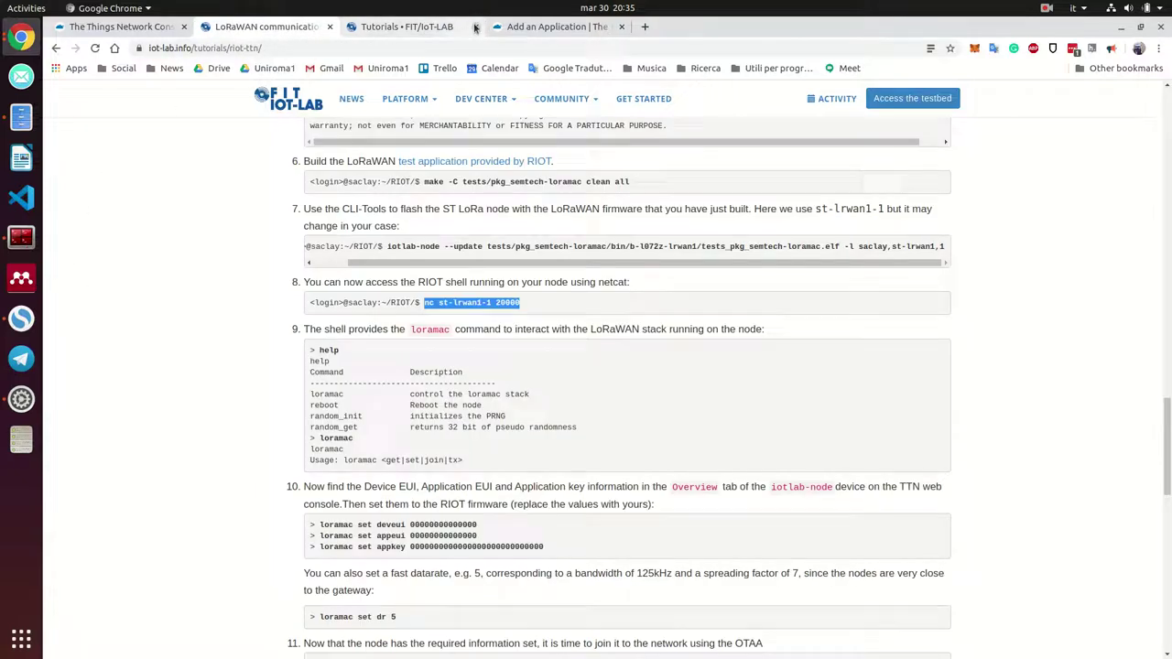
{"action": "left_click", "coordinate": [22, 236]}
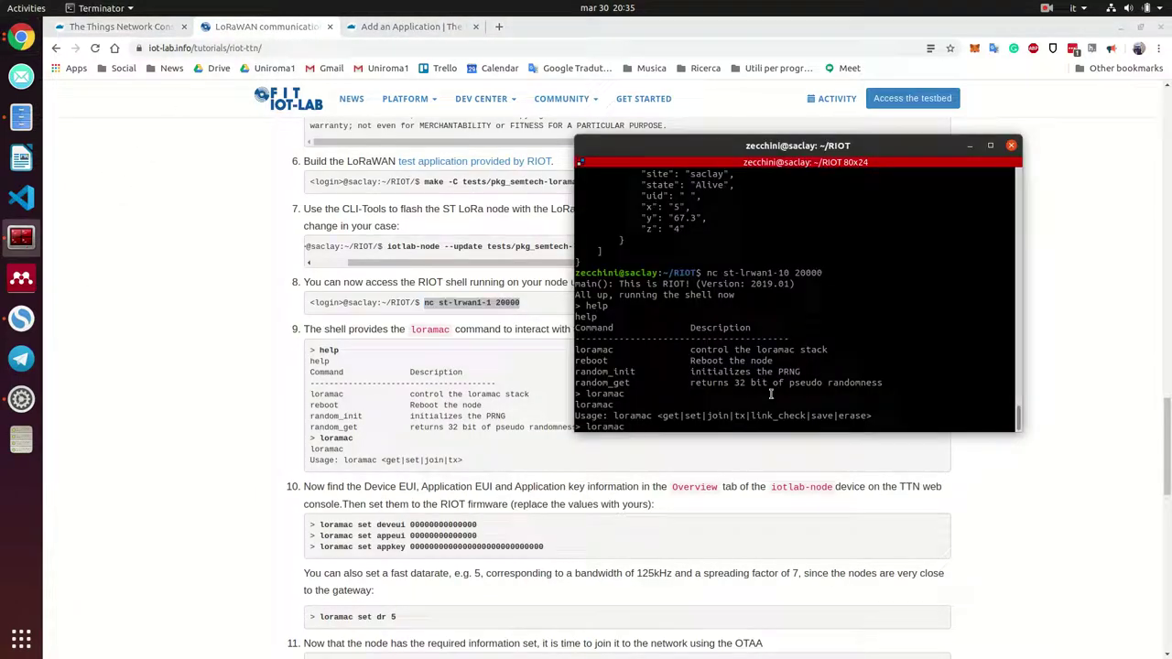
{"action": "type", "text": "set deveui"}
{"action": "key", "text": "BackSpace"}
{"action": "key", "text": "ctrl+shift+v"}
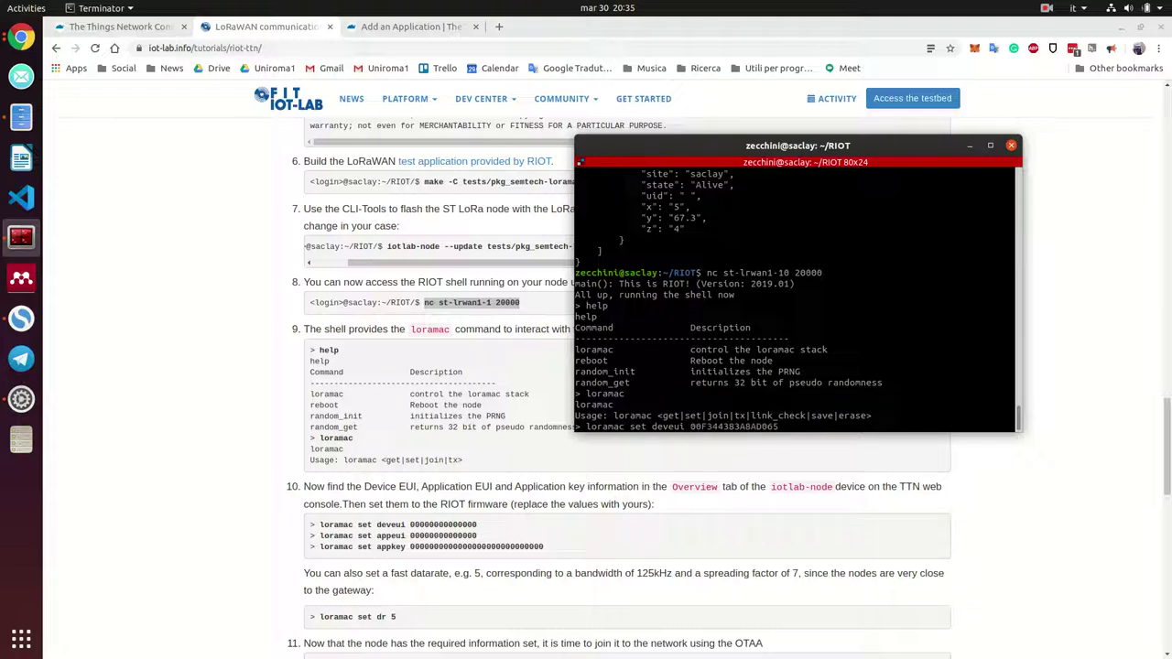
{"action": "key", "text": "Return"}
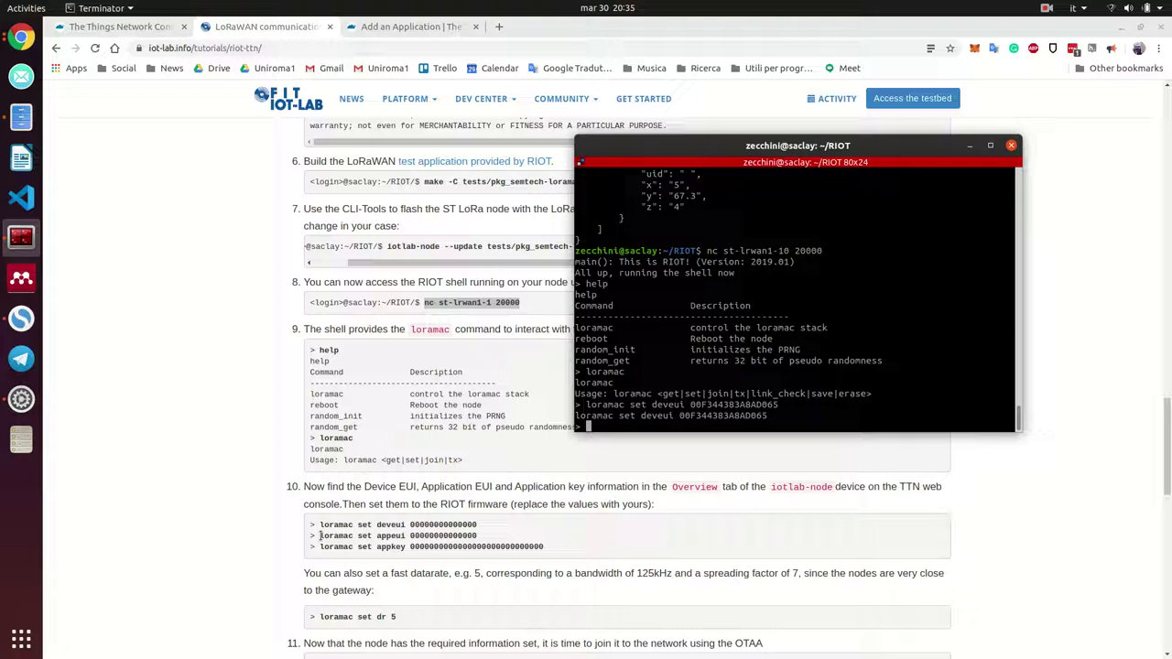
Copy the Application EUI and apply it with 'loramac set appeui'
{"action": "type", "text": "loram"}
{"action": "type", "text": "c set appeui"}
{"action": "left_click", "coordinate": [119, 27]}
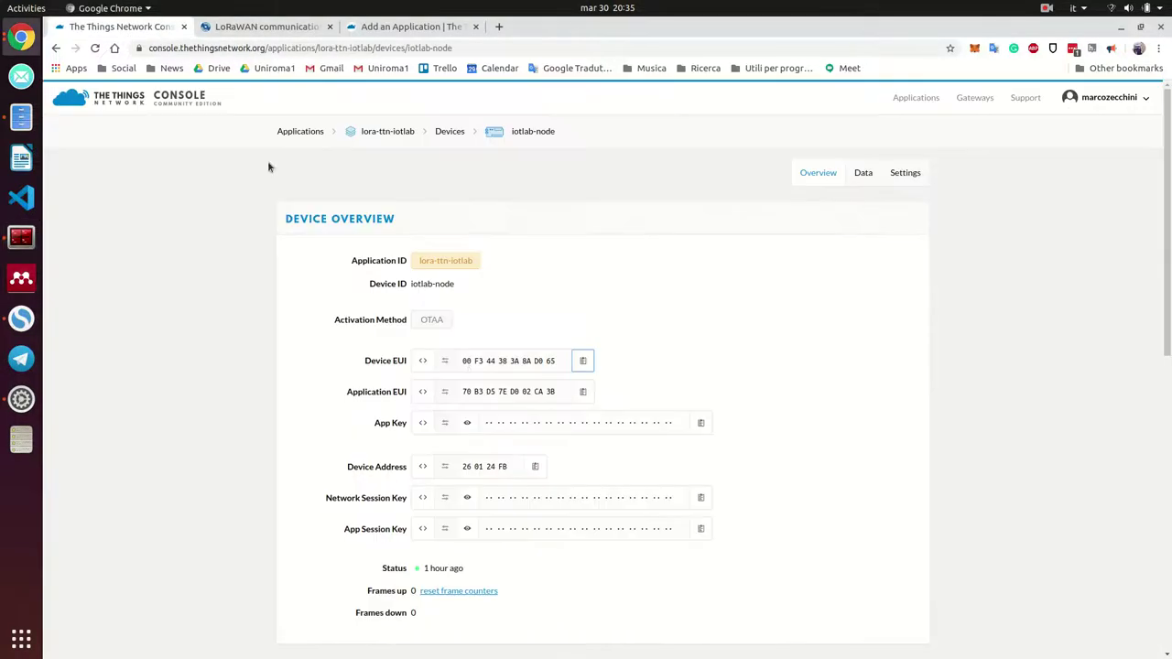
{"action": "left_click", "coordinate": [583, 392]}
{"action": "left_click", "coordinate": [21, 237]}
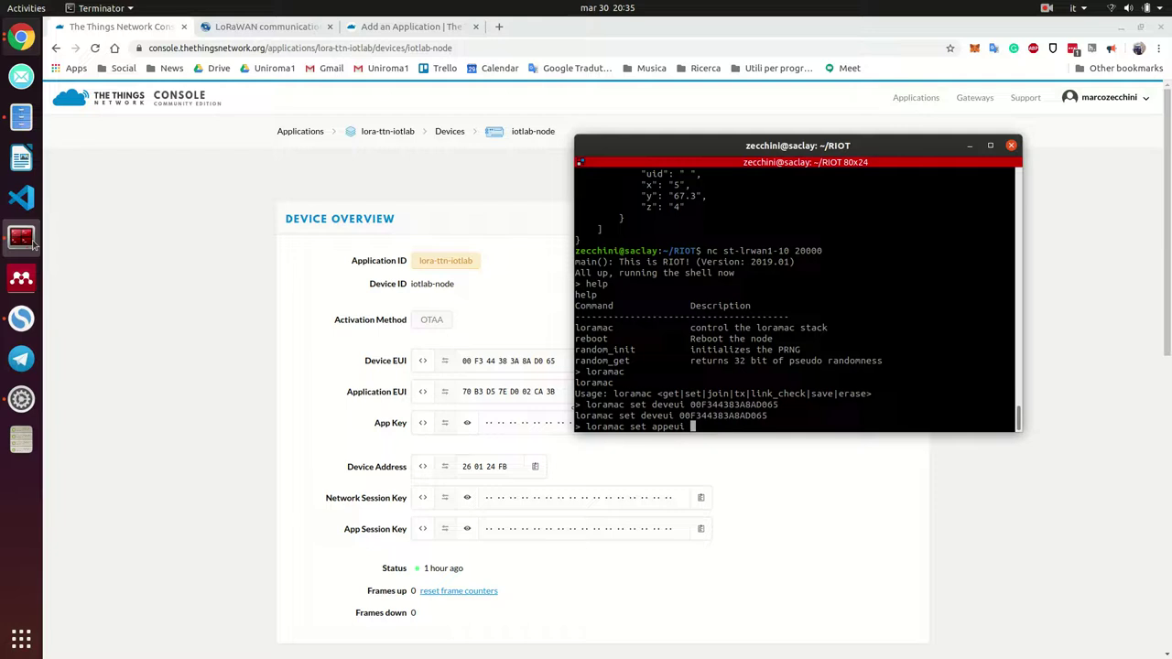
{"action": "key", "text": "ctrl+shift+v"}
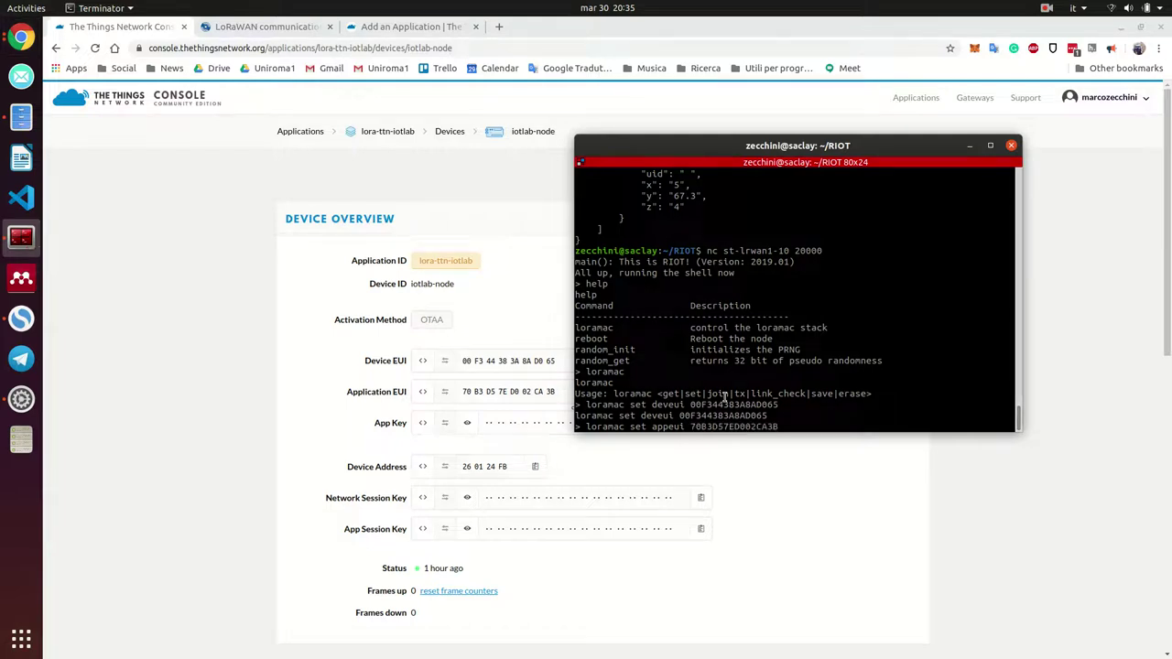
{"action": "key", "text": "Return"}
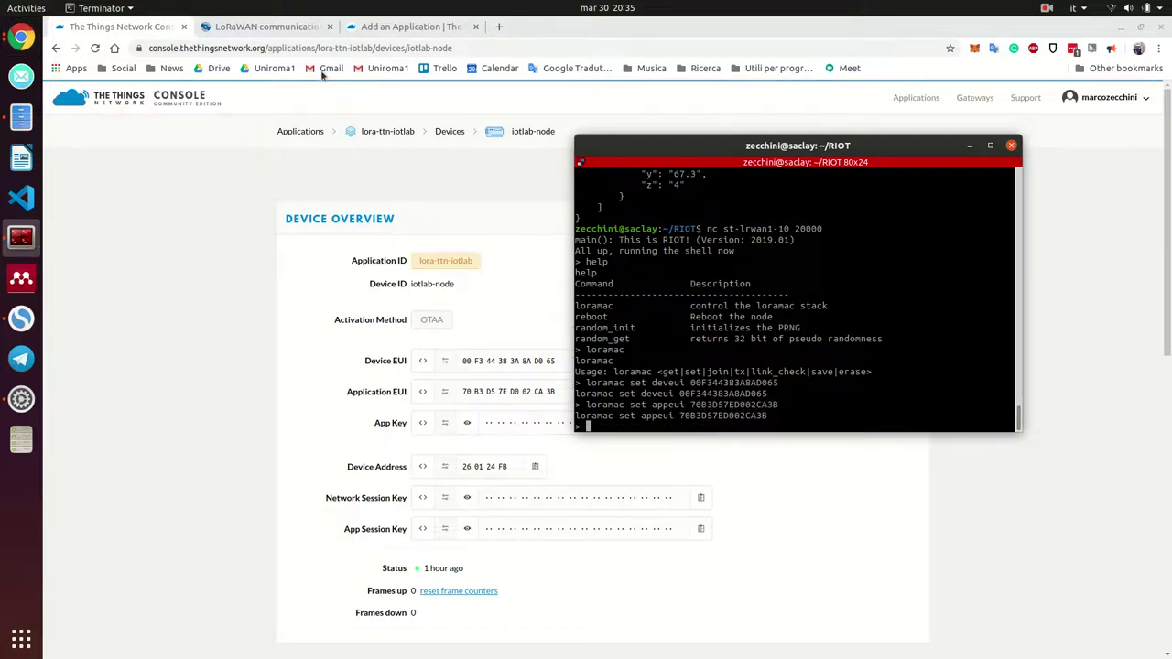
{"action": "left_click", "coordinate": [265, 27]}
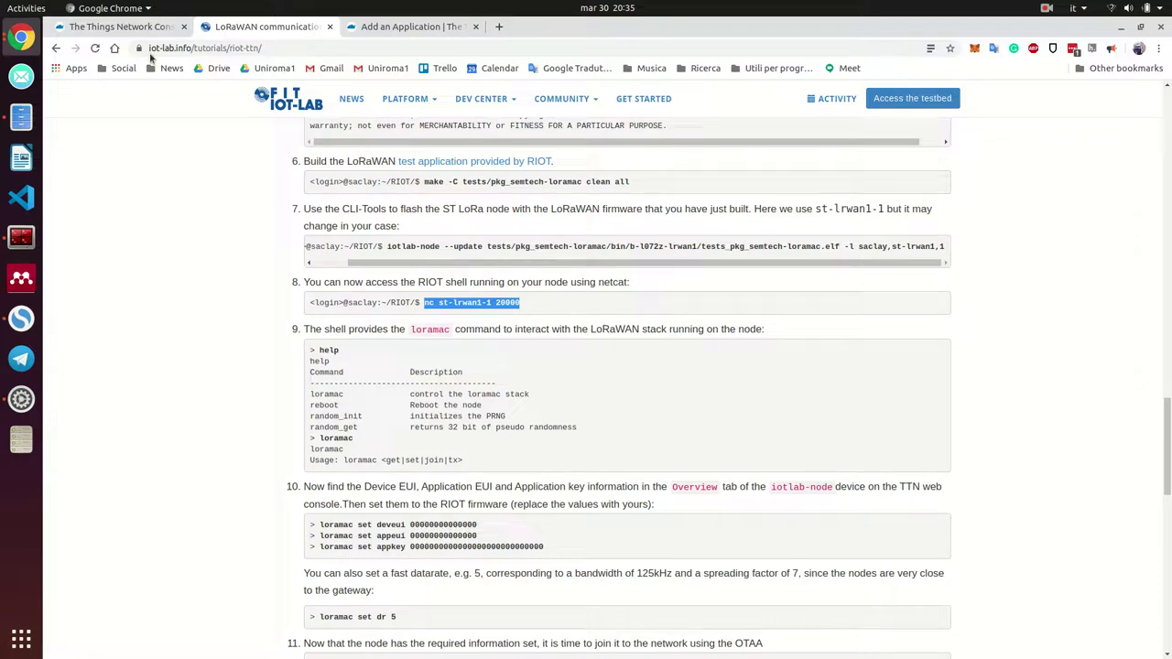
{"action": "left_click", "coordinate": [109, 30]}
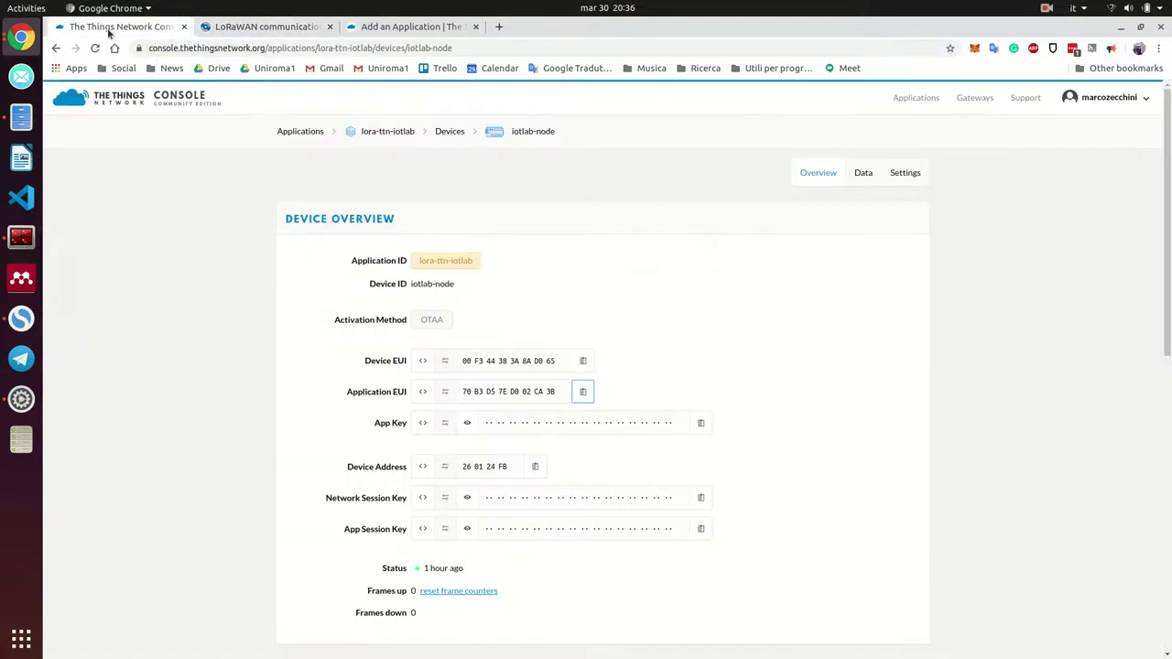
Copy the App Key from the TTN console and apply it with 'loramac set appkey'
{"action": "left_click", "coordinate": [250, 20]}
{"action": "left_click", "coordinate": [21, 237]}
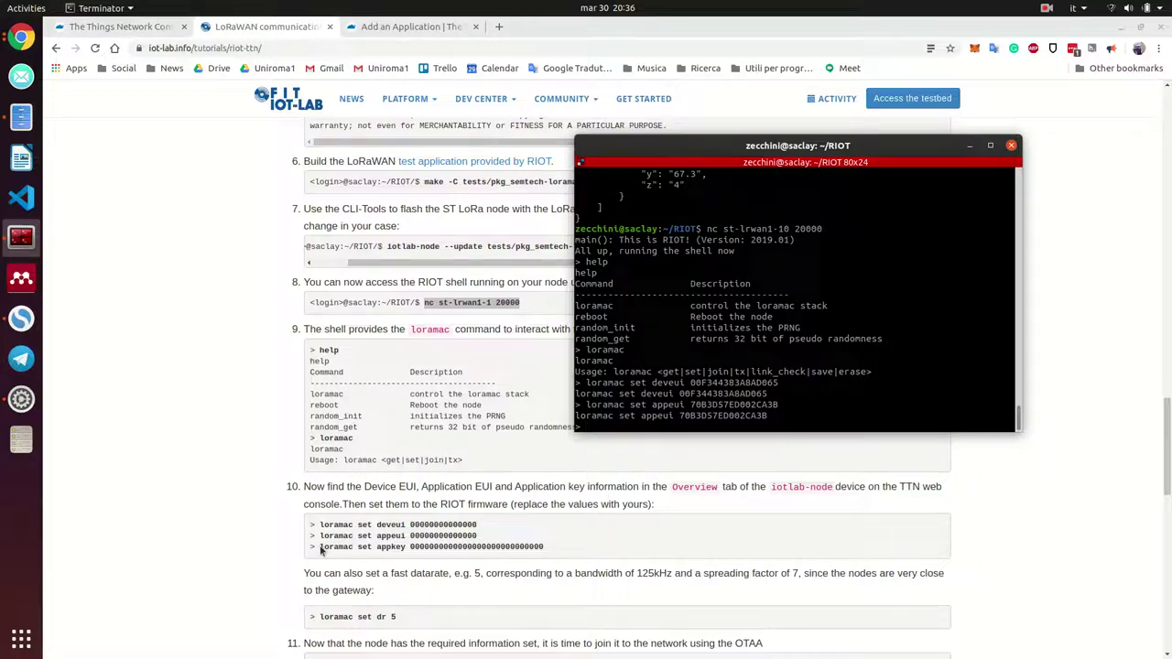
{"action": "left_click_drag", "start_coordinate": [320, 547], "coordinate": [696, 357]}
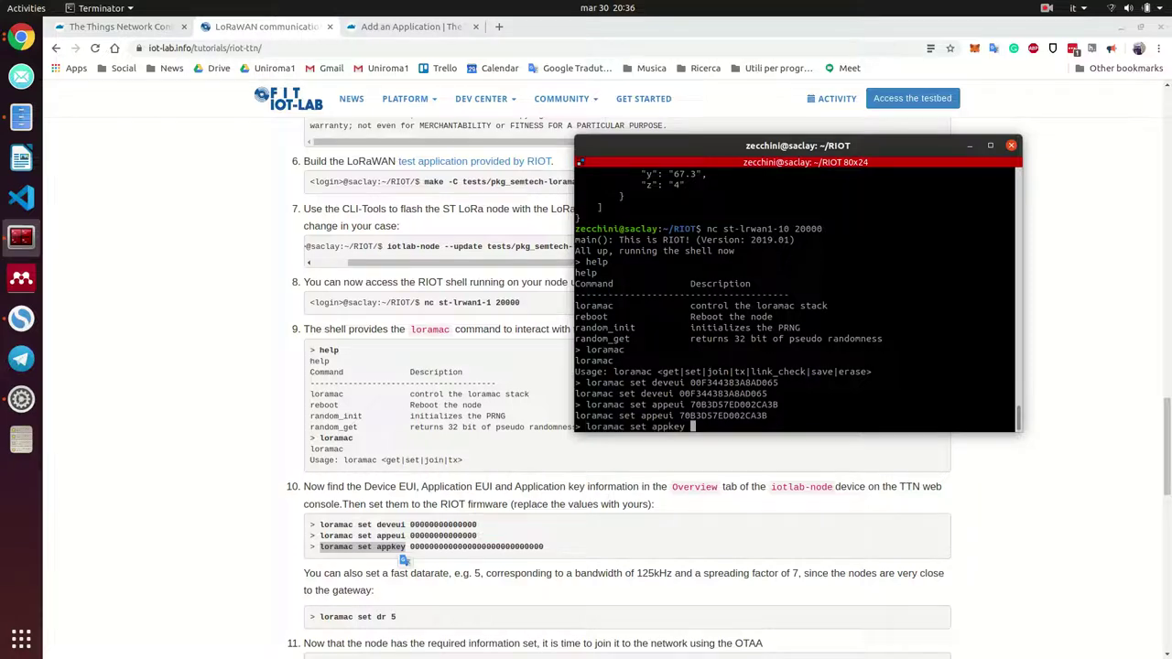
{"action": "left_click", "coordinate": [107, 27]}
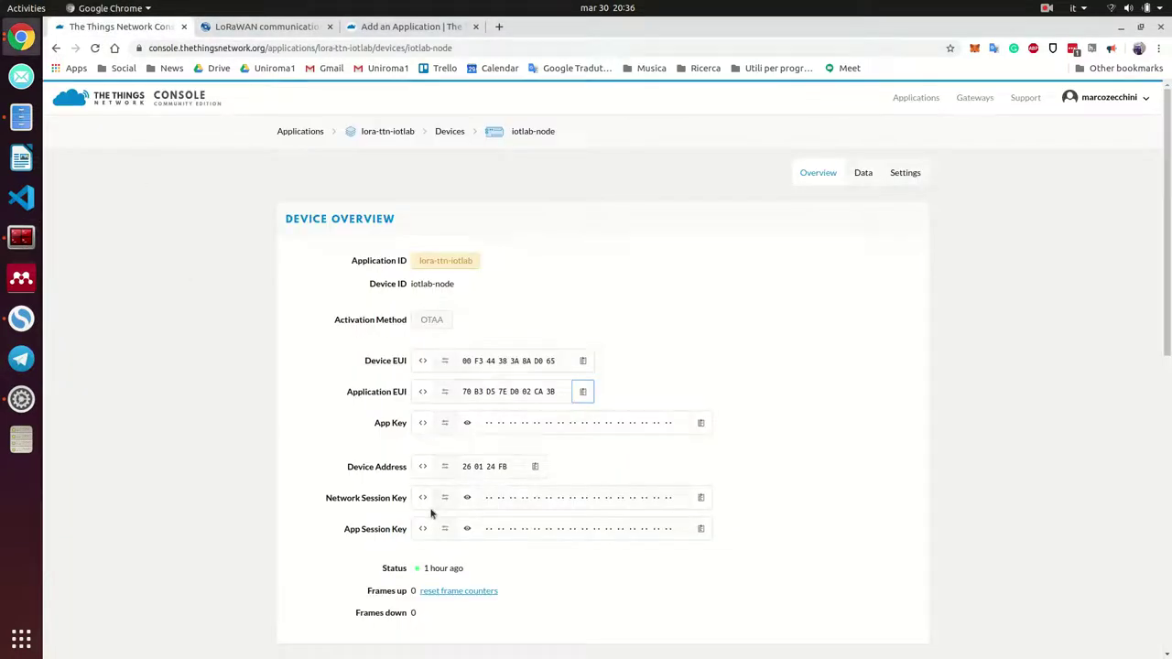
{"action": "left_click", "coordinate": [701, 423]}
{"action": "left_click", "coordinate": [21, 237]}
{"action": "key", "text": "ctrl+shift+v"}
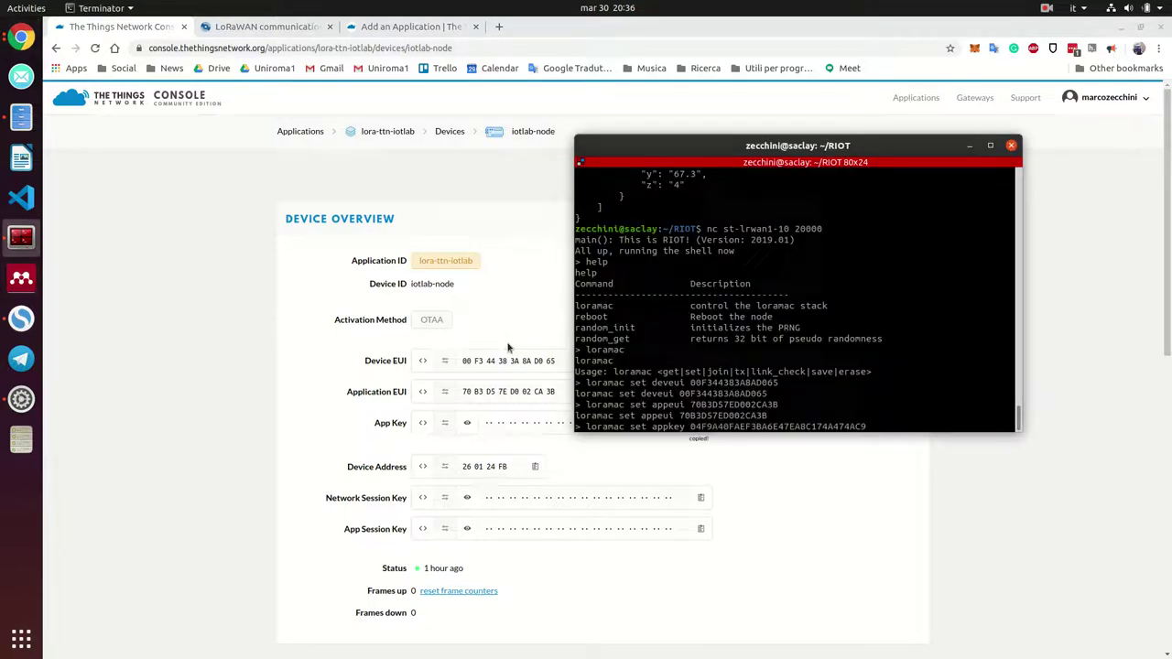
{"action": "key", "text": "Return"}
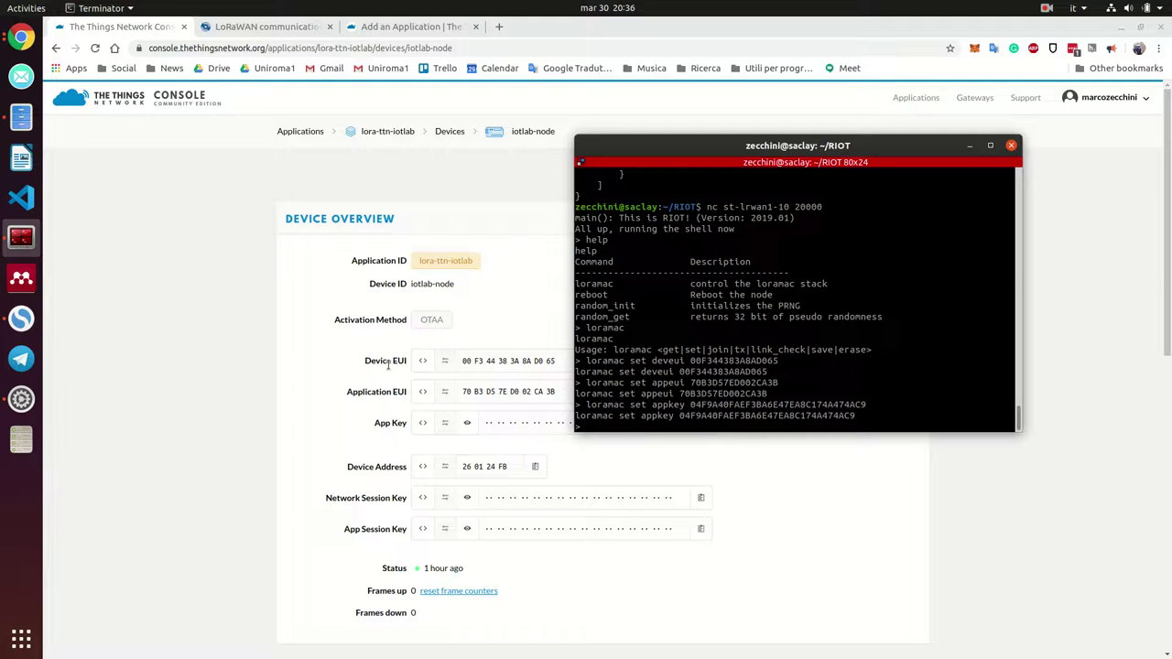
{"action": "left_click", "coordinate": [268, 28]}
{"action": "scroll", "coordinate": [457, 318], "scroll_direction": "down", "scroll_amount": 3}
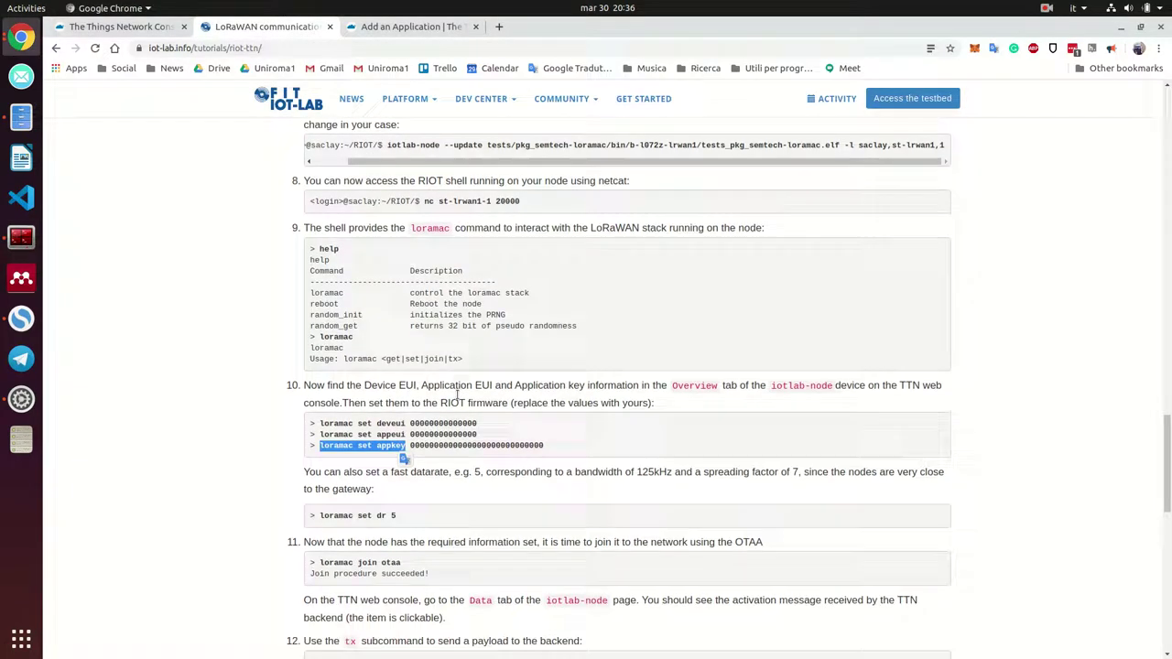
Read the tutorial's explanation of data rate 5 (125kHz bandwidth, spreading factor)
{"action": "left_click", "coordinate": [124, 28]}
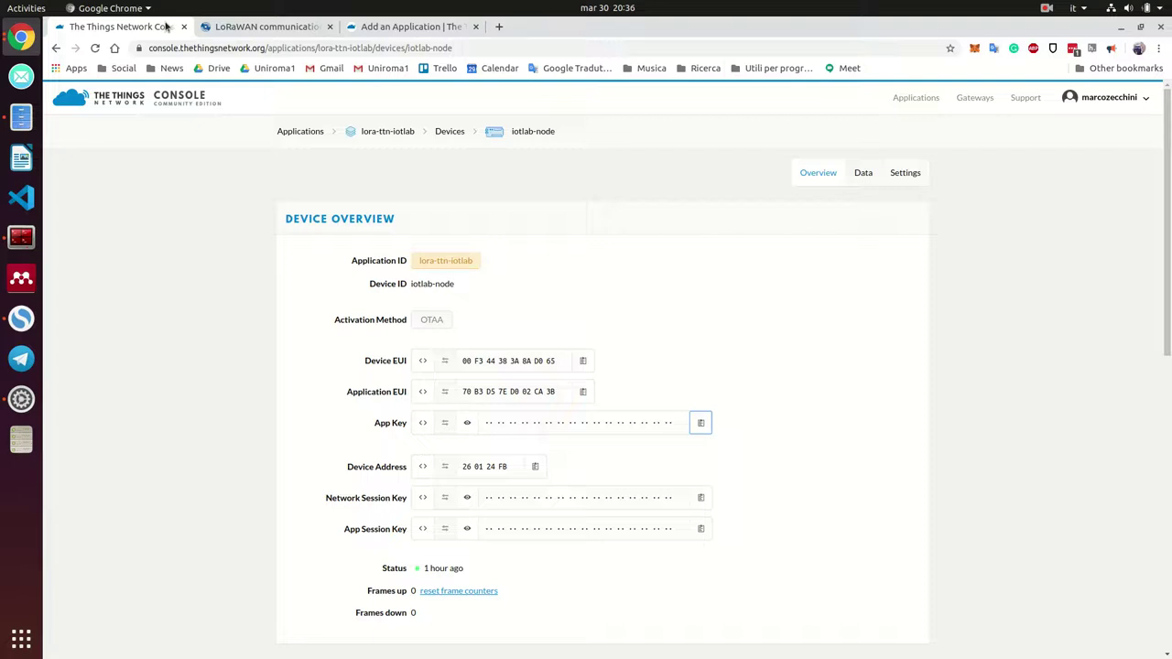
{"action": "left_click", "coordinate": [216, 24]}
{"action": "scroll", "coordinate": [204, 257], "scroll_direction": "down", "scroll_amount": 2}
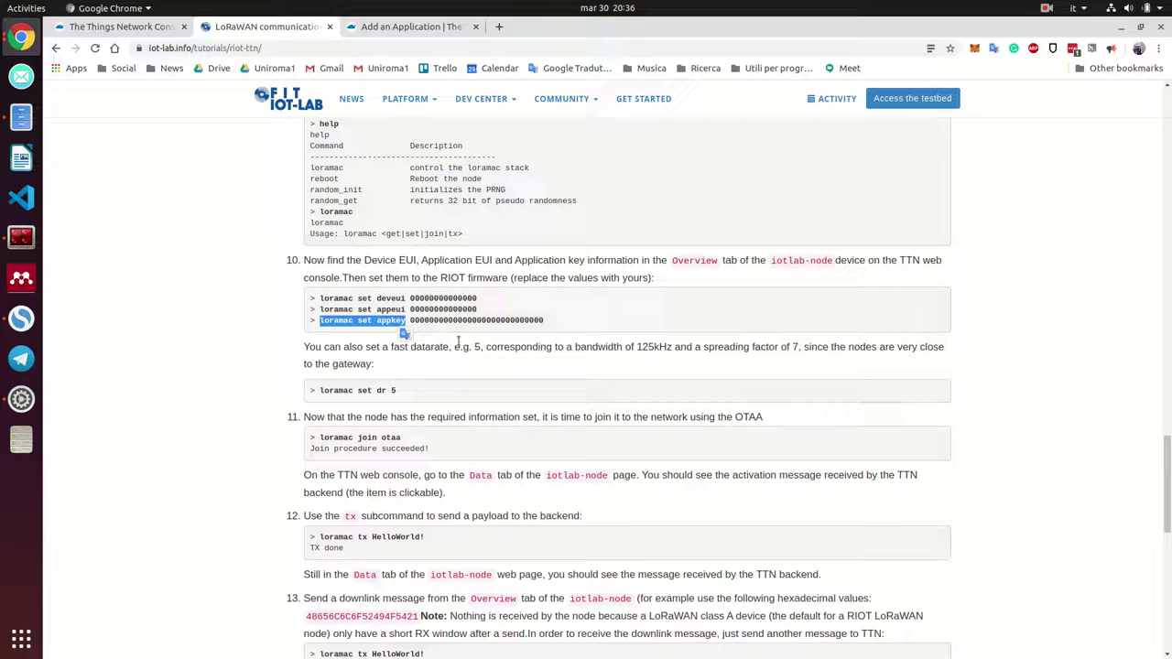
{"action": "double_click", "coordinate": [477, 346]}
{"action": "left_click", "coordinate": [644, 345]}
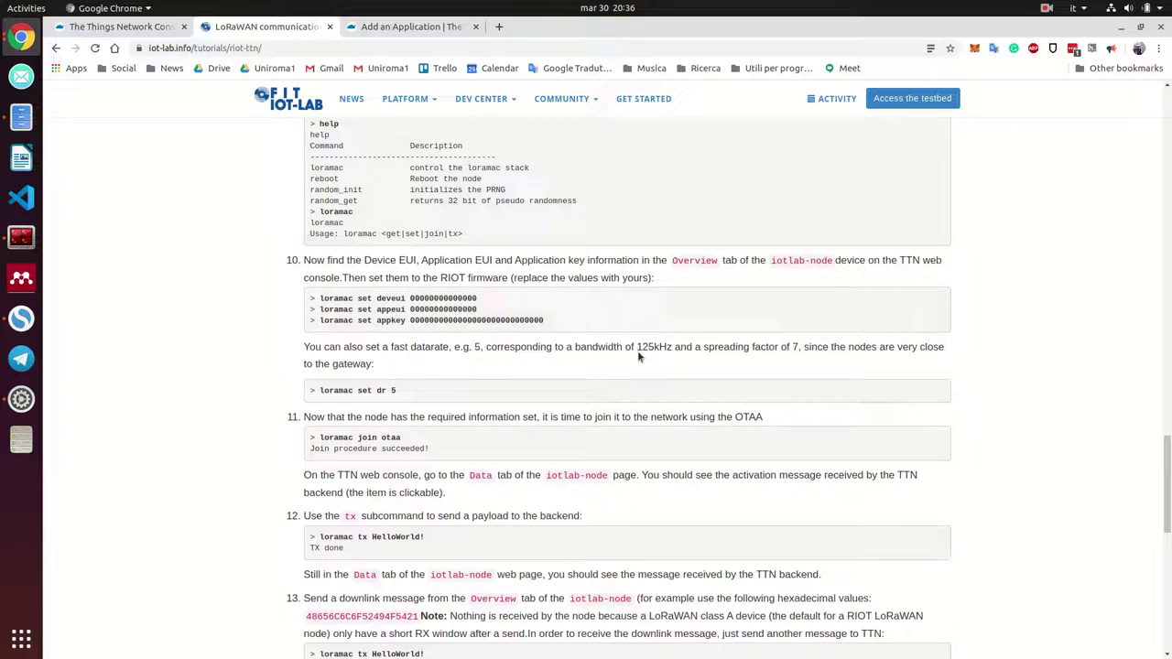
{"action": "left_click_drag", "start_coordinate": [639, 346], "coordinate": [667, 357]}
{"action": "left_click", "coordinate": [572, 350]}
{"action": "left_click_drag", "start_coordinate": [575, 348], "coordinate": [795, 357]}
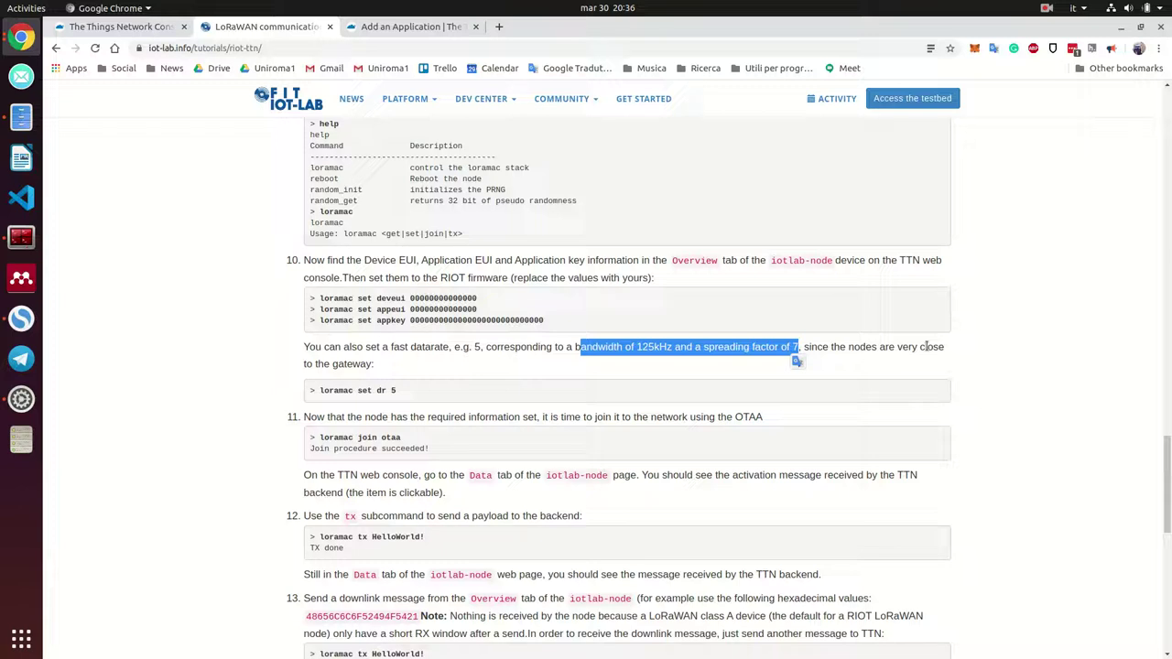
{"action": "left_click", "coordinate": [683, 388]}
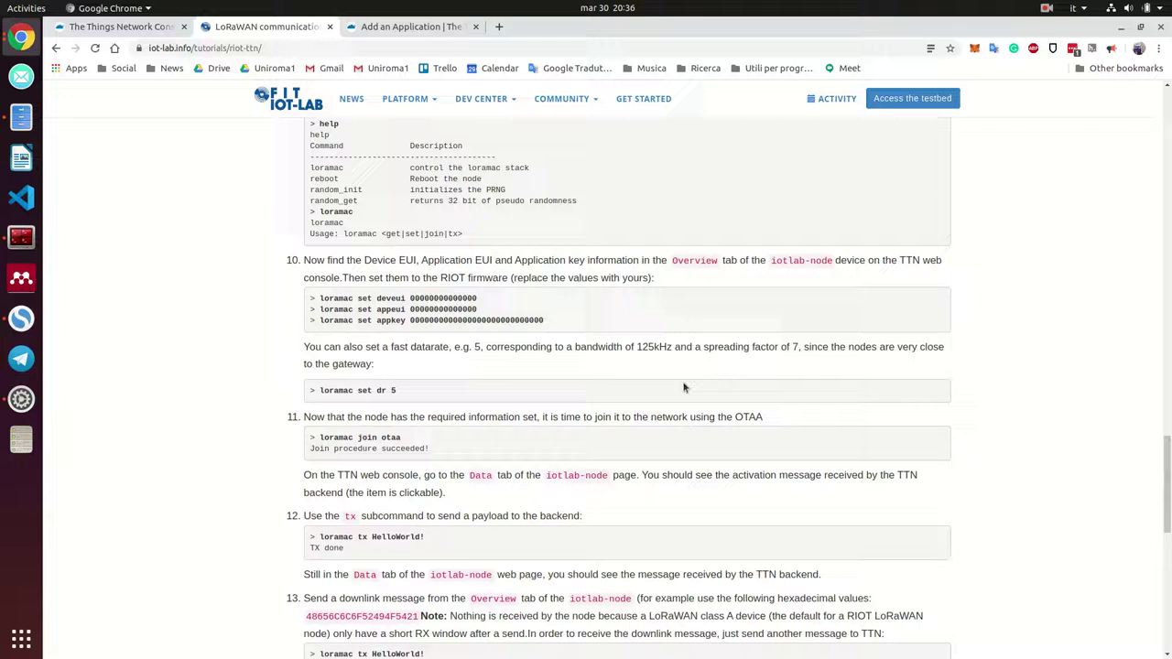
Run 'loramac set dr 5' in the node's RIOT shell
{"action": "left_click_drag", "start_coordinate": [398, 389], "coordinate": [322, 386]}
{"action": "left_click", "coordinate": [21, 238]}
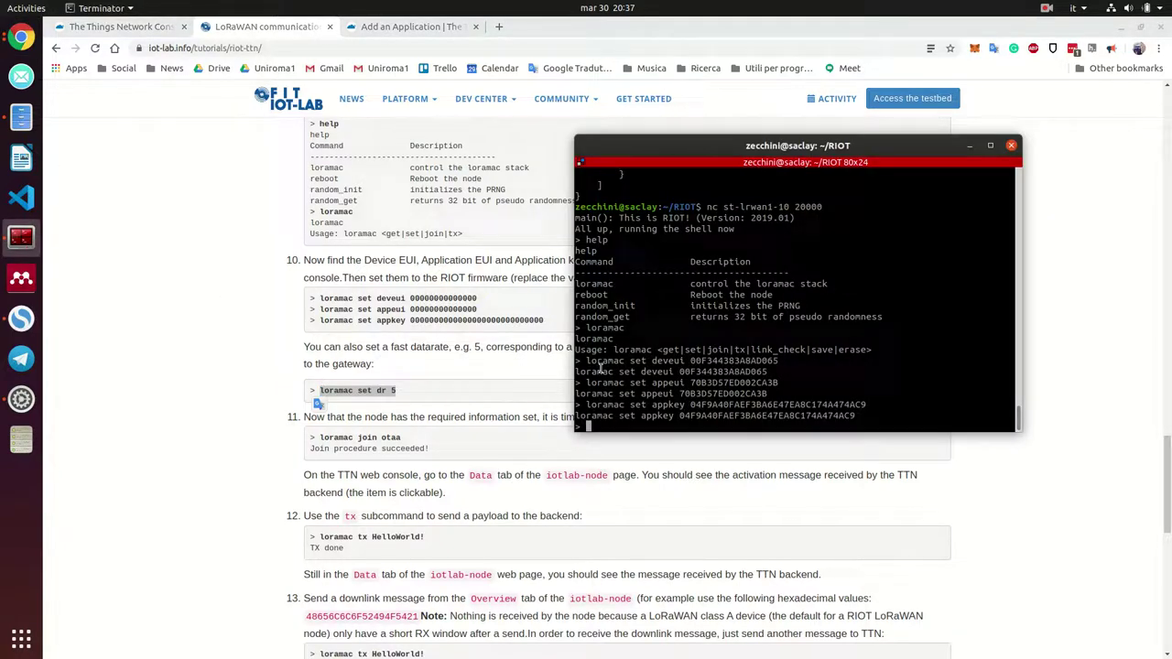
{"action": "middle_click", "coordinate": [600, 364]}
{"action": "key", "text": "Return"}
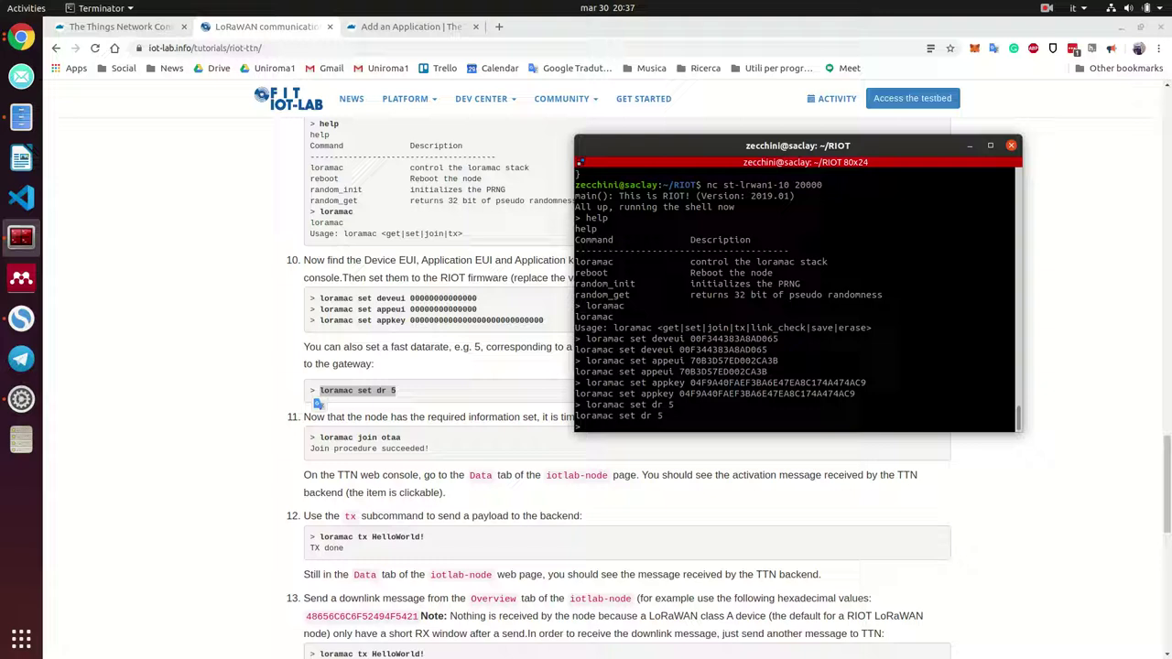
{"action": "left_click", "coordinate": [513, 459]}
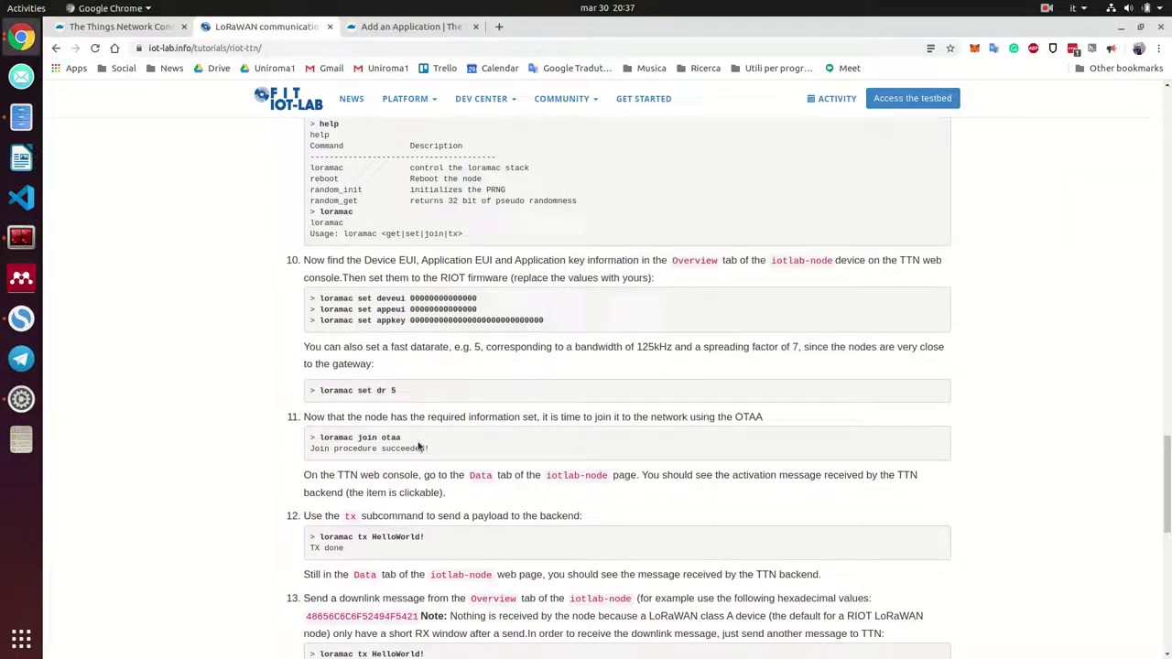
Run 'loramac join otaa' on st-lrwan1-10 and get 'Join procedure succeeded!'
{"action": "left_click_drag", "start_coordinate": [404, 441], "coordinate": [321, 450]}
{"action": "left_click_drag", "start_coordinate": [103, 293], "coordinate": [58, 259]}
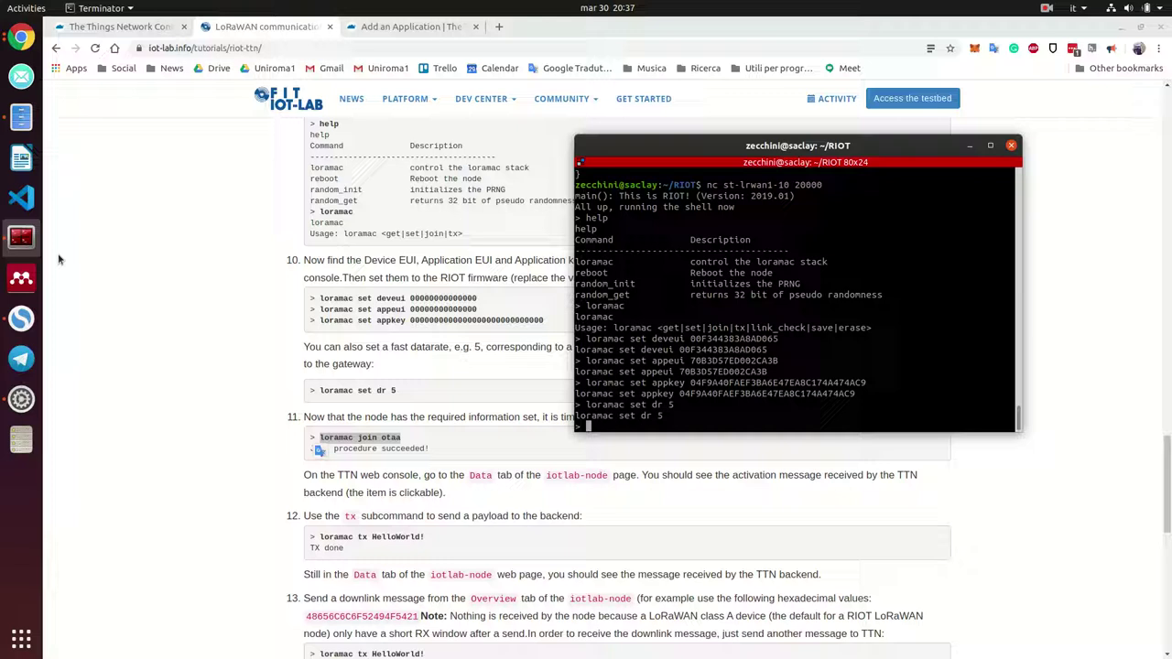
{"action": "key", "text": "ctrl+shift+v"}
{"action": "key", "text": "Return"}
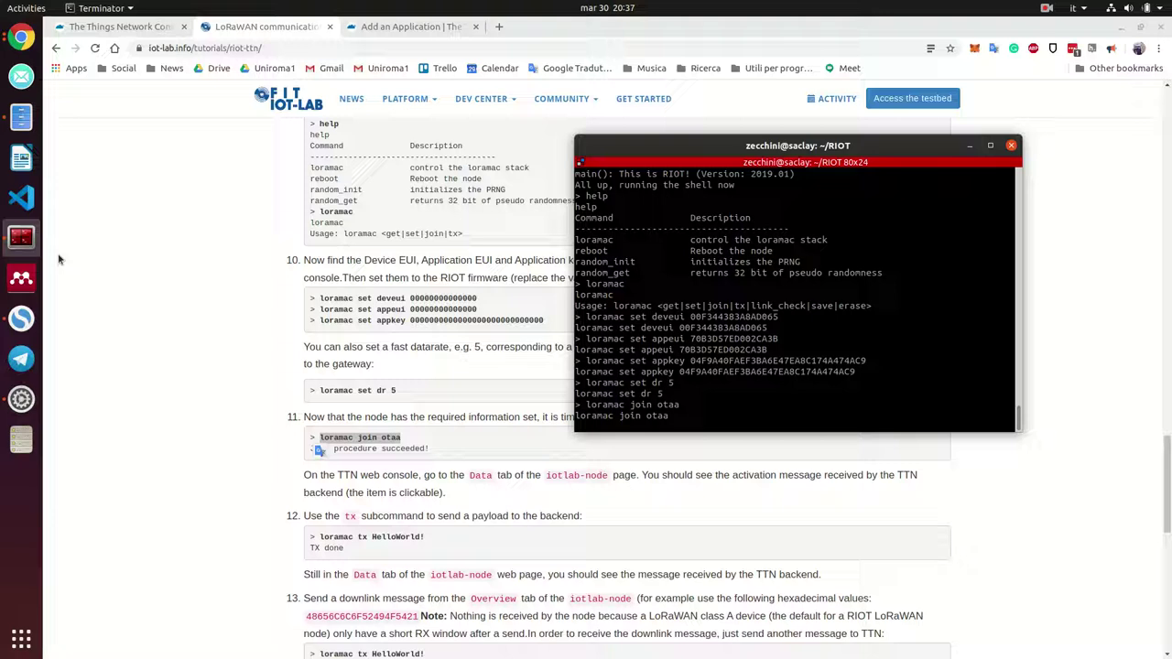
{"action": "left_click", "coordinate": [1045, 7]}
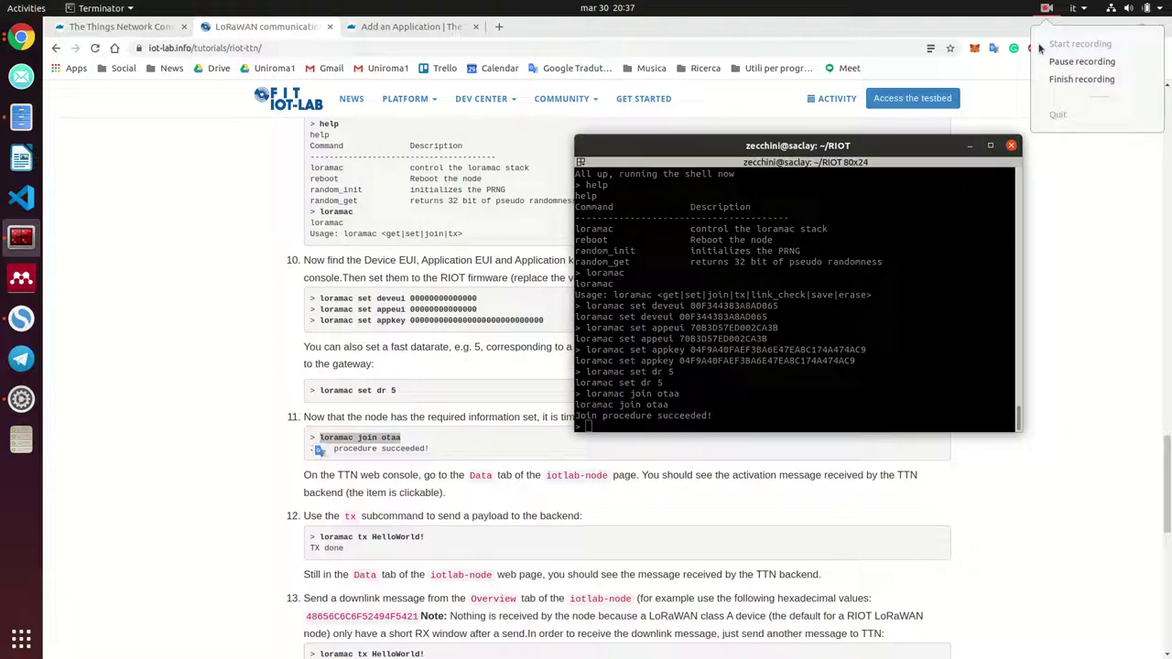
{"action": "left_click", "coordinate": [943, 211]}
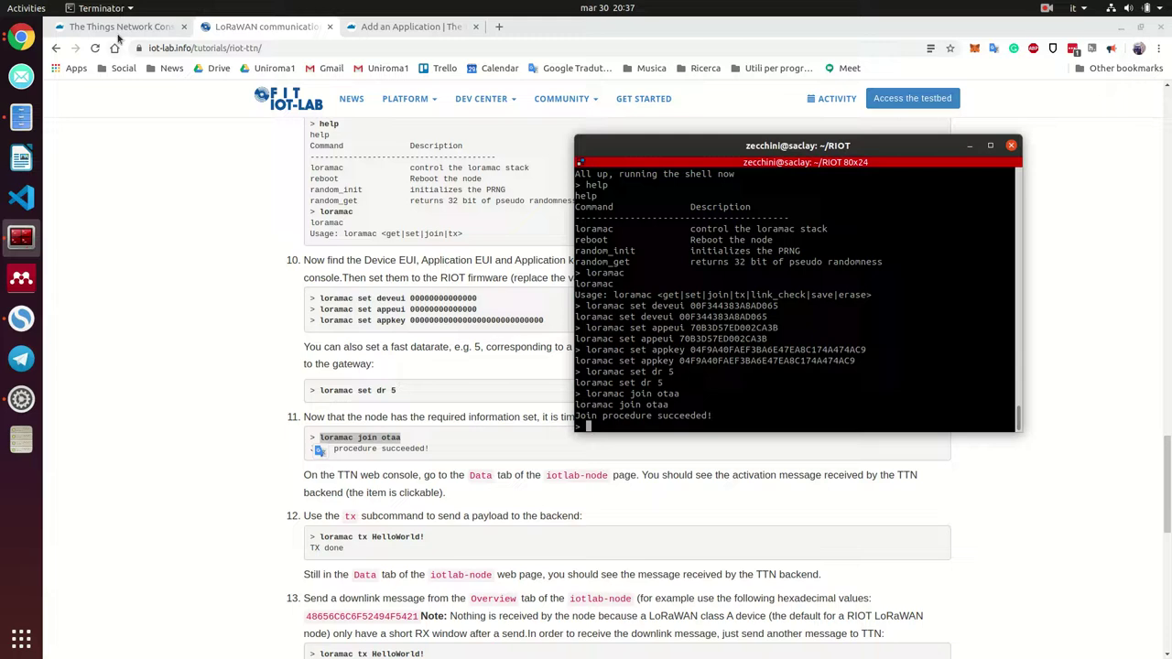
Check the device's new address and last-seen status in the TTN console
{"action": "left_click", "coordinate": [119, 29]}
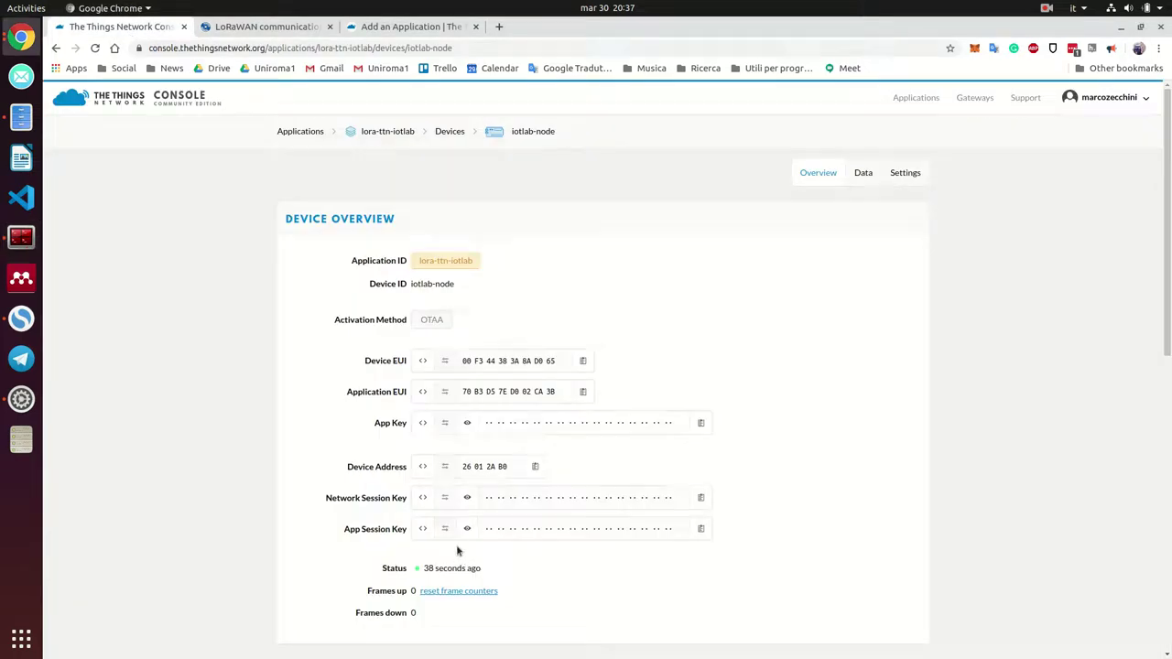
{"action": "left_click_drag", "start_coordinate": [426, 568], "coordinate": [484, 568]}
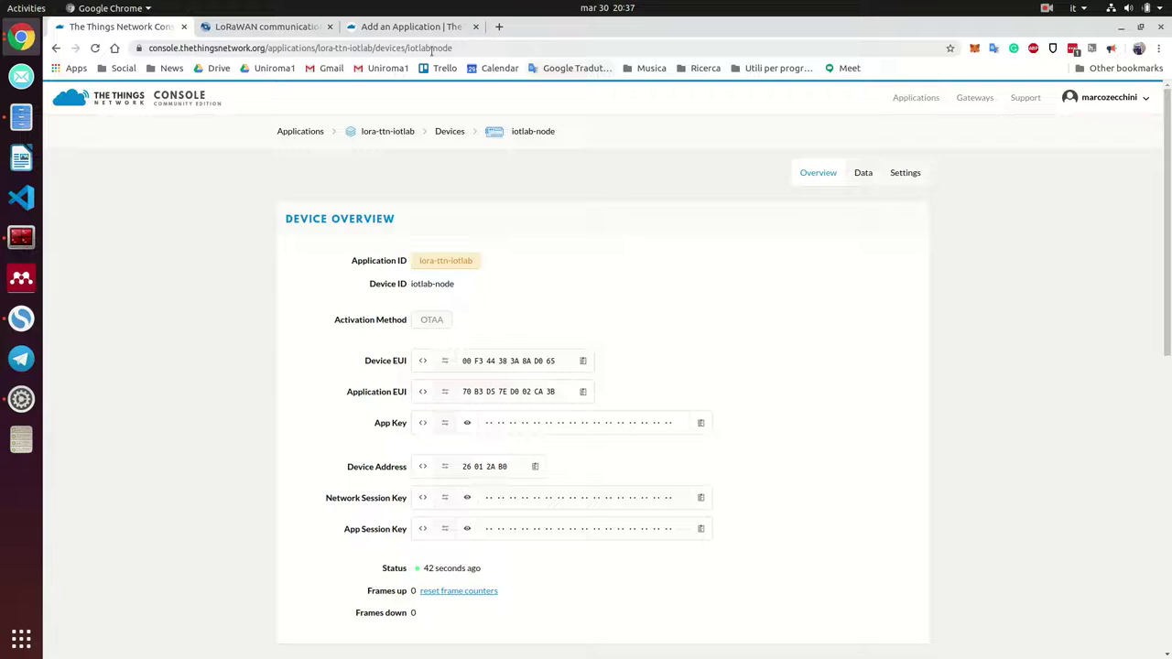
{"action": "left_click", "coordinate": [36, 238]}
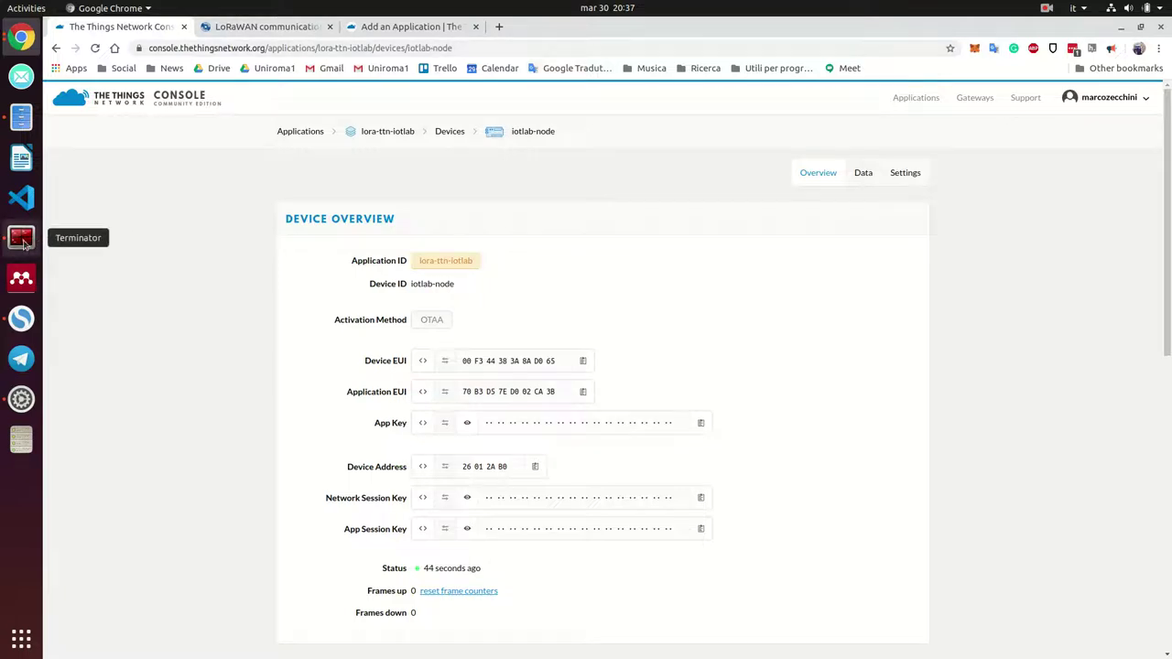
Copy the tutorial's 'loramac tx HelloWorld!' command for the node shell
{"action": "left_click", "coordinate": [284, 31]}
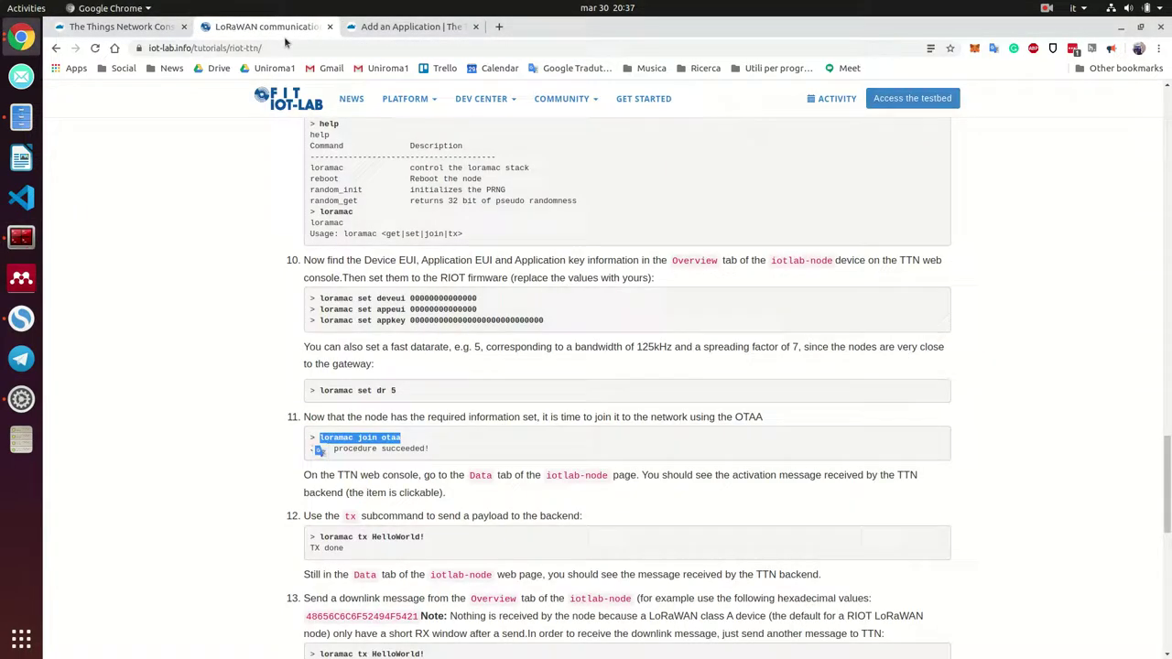
{"action": "scroll", "coordinate": [409, 469], "scroll_direction": "down", "scroll_amount": 2}
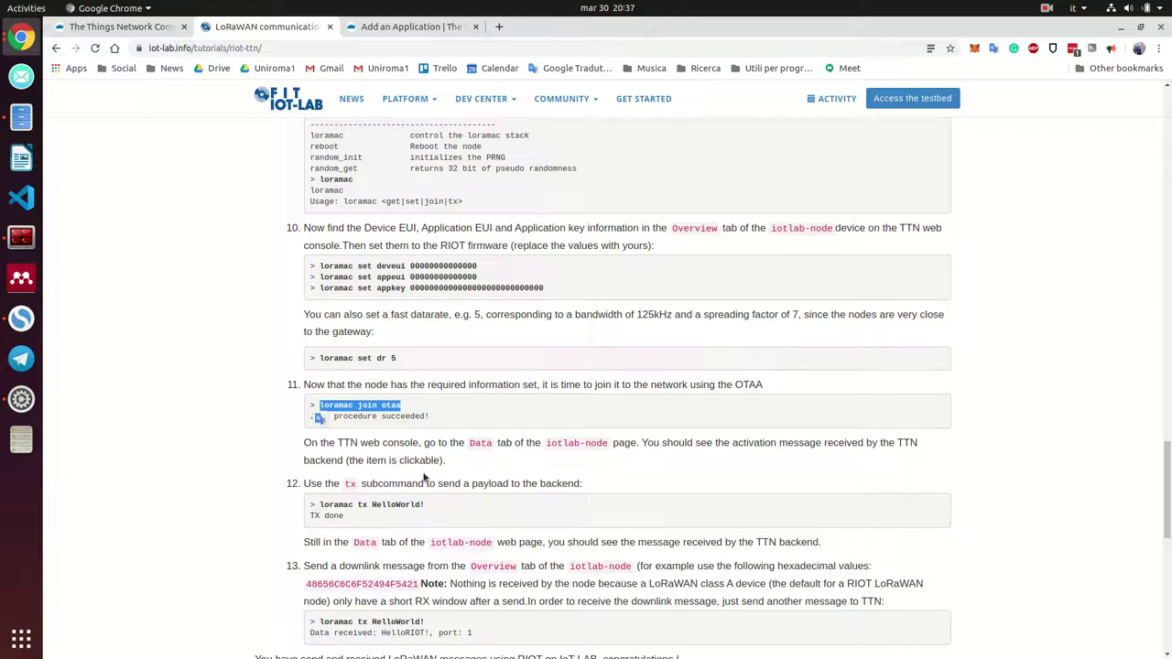
{"action": "left_click_drag", "start_coordinate": [425, 440], "coordinate": [319, 441]}
{"action": "right_click", "coordinate": [339, 442]}
{"action": "left_click", "coordinate": [354, 450]}
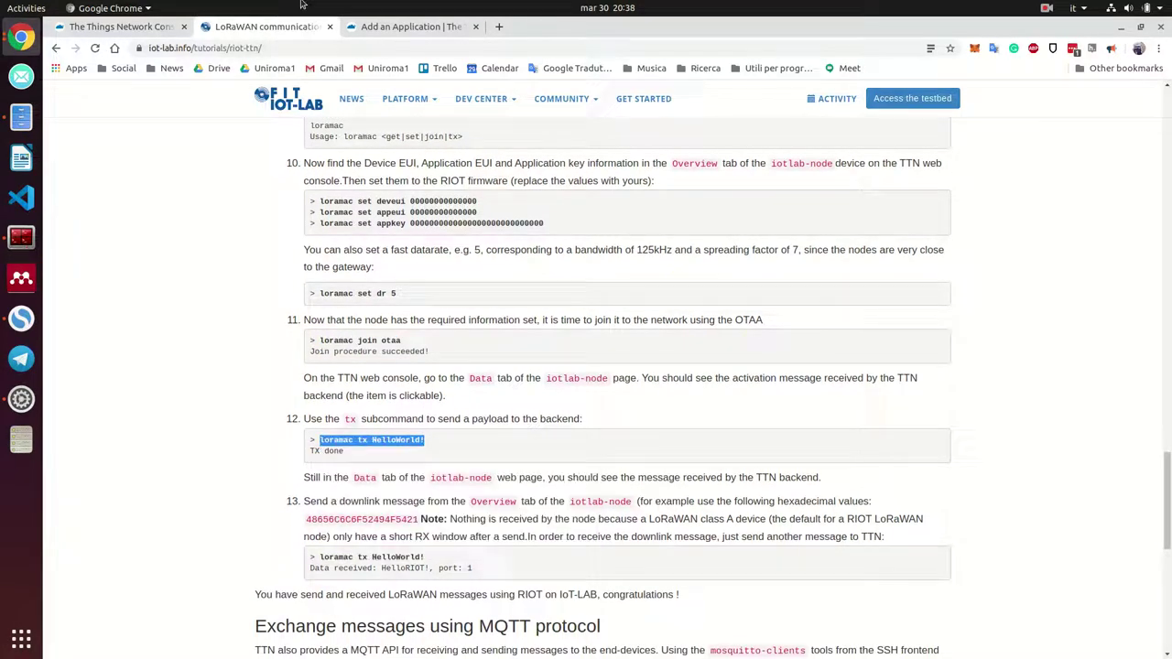
{"action": "left_click", "coordinate": [128, 28]}
{"action": "left_click", "coordinate": [284, 28]}
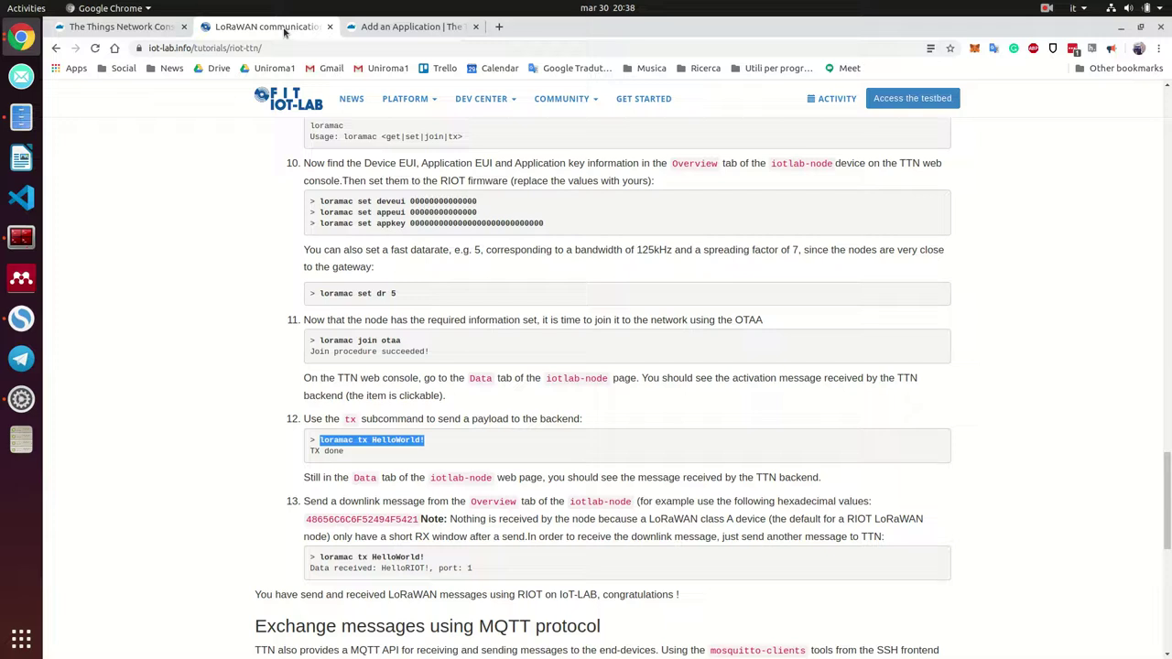
{"action": "left_click", "coordinate": [21, 237]}
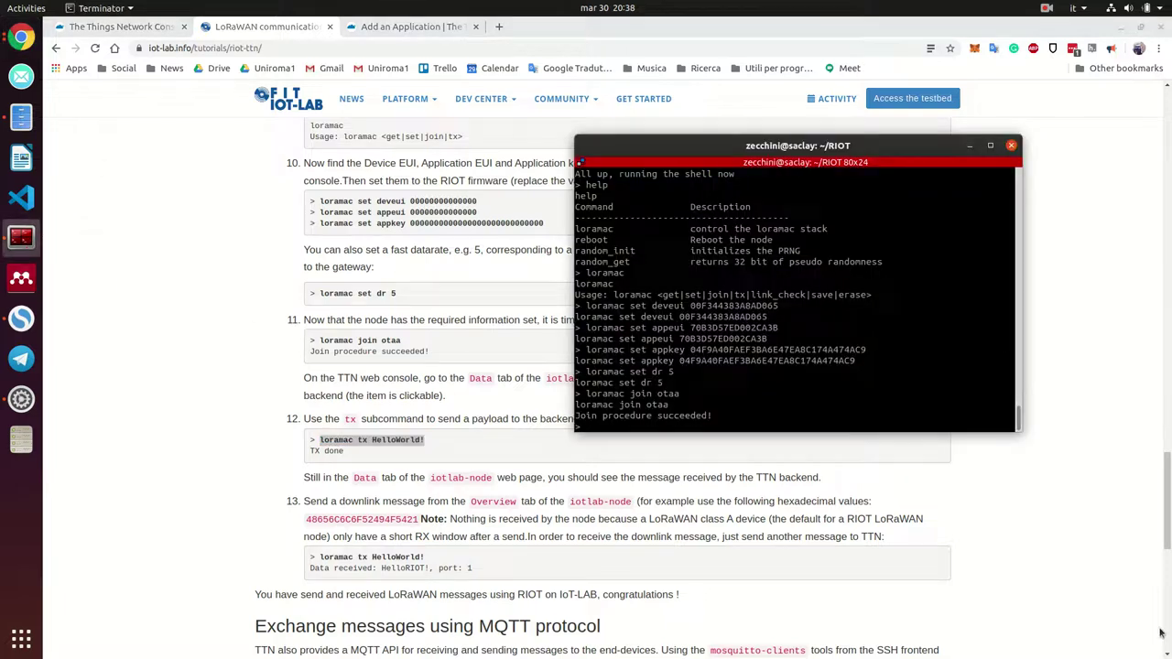
Send 'loramac tx HelloWorld!' from the node, then view TTN's device overview showing one frame down
{"action": "key", "text": "ctrl+shift+v"}
{"action": "key", "text": "Return"}
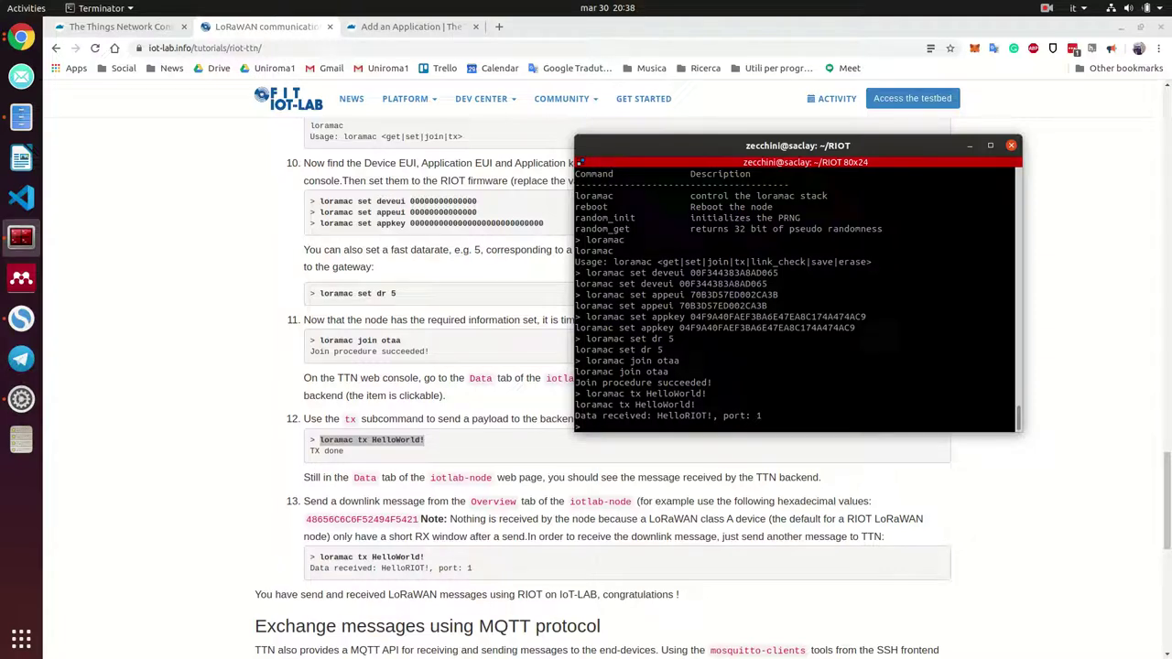
{"action": "key", "text": "alt+Tab"}
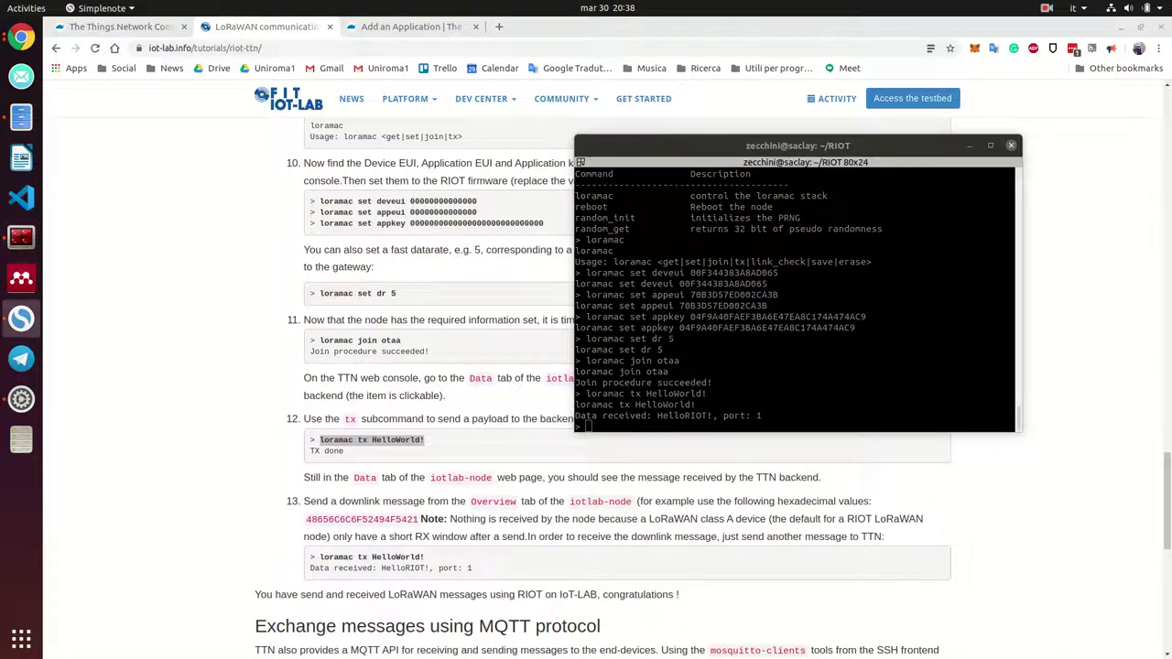
{"action": "left_click", "coordinate": [949, 345]}
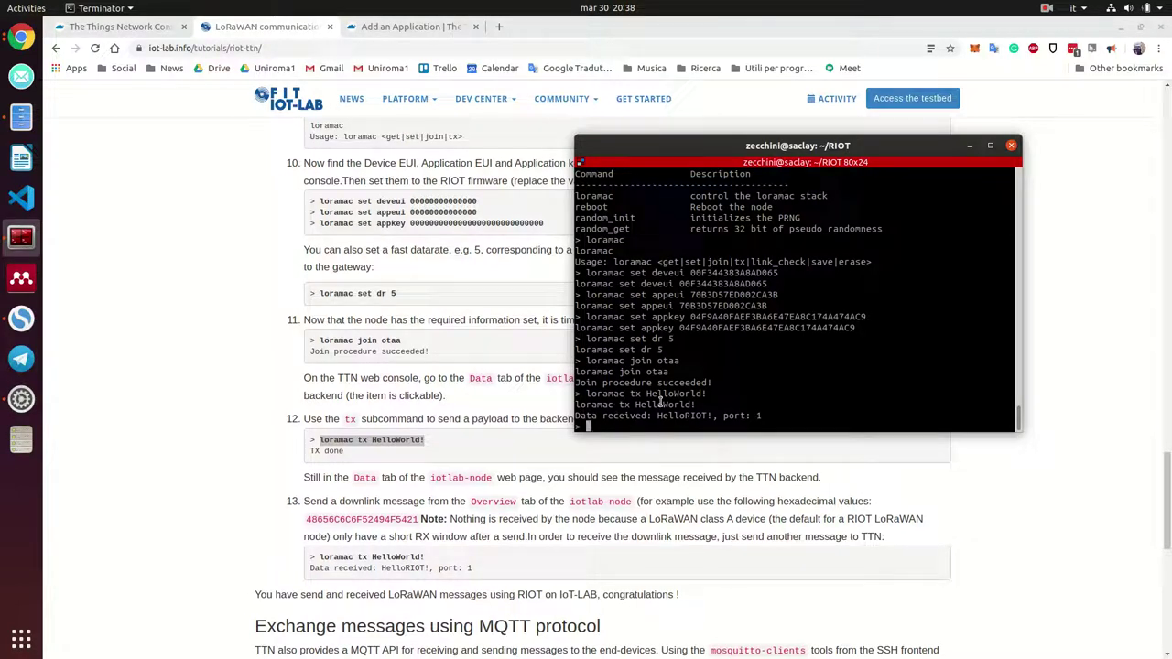
{"action": "left_click", "coordinate": [114, 27]}
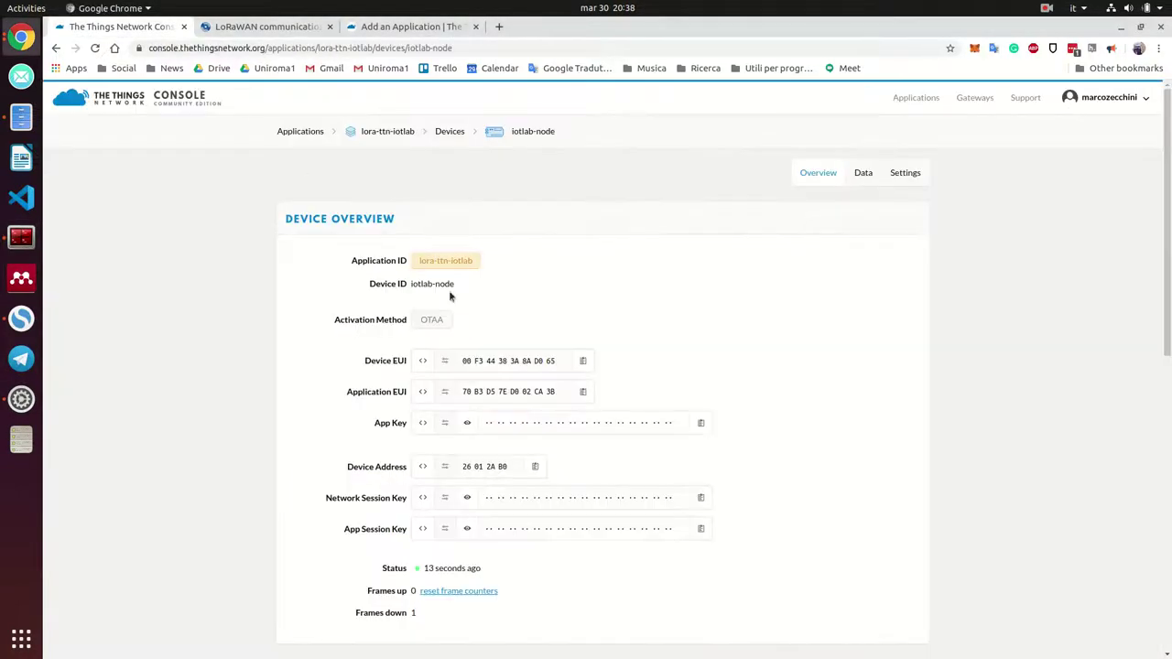
Review the iotlab-node Data page's HelloWorld! uplink on port 2 and downlink on port 1
{"action": "left_click", "coordinate": [859, 174]}
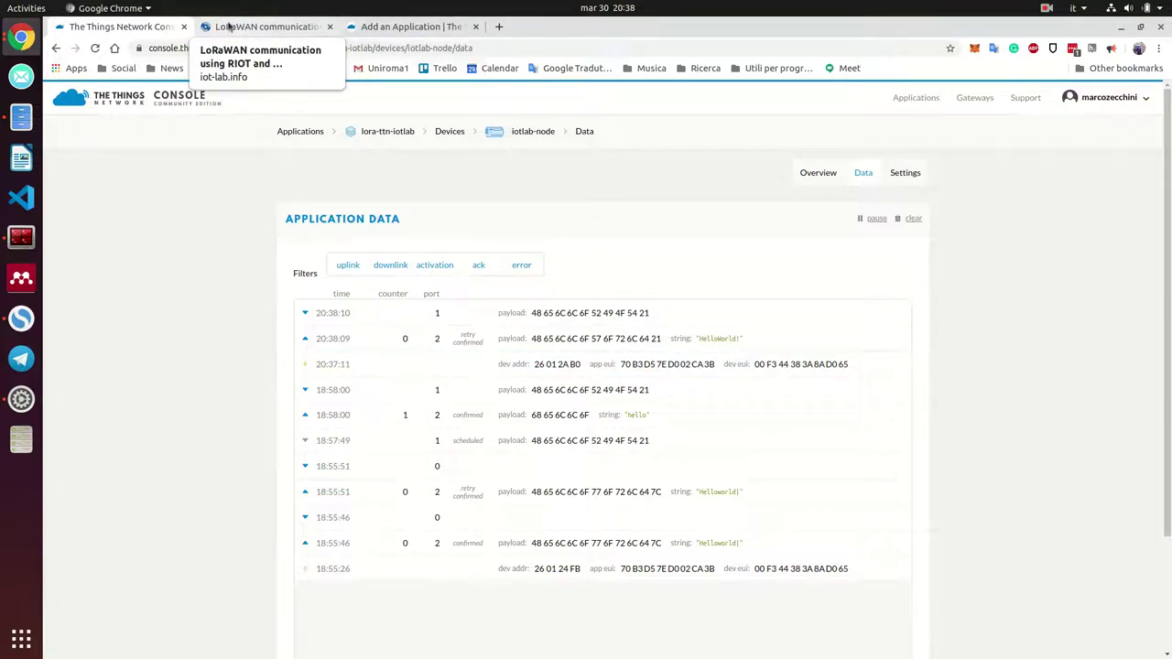
{"action": "left_click", "coordinate": [21, 237]}
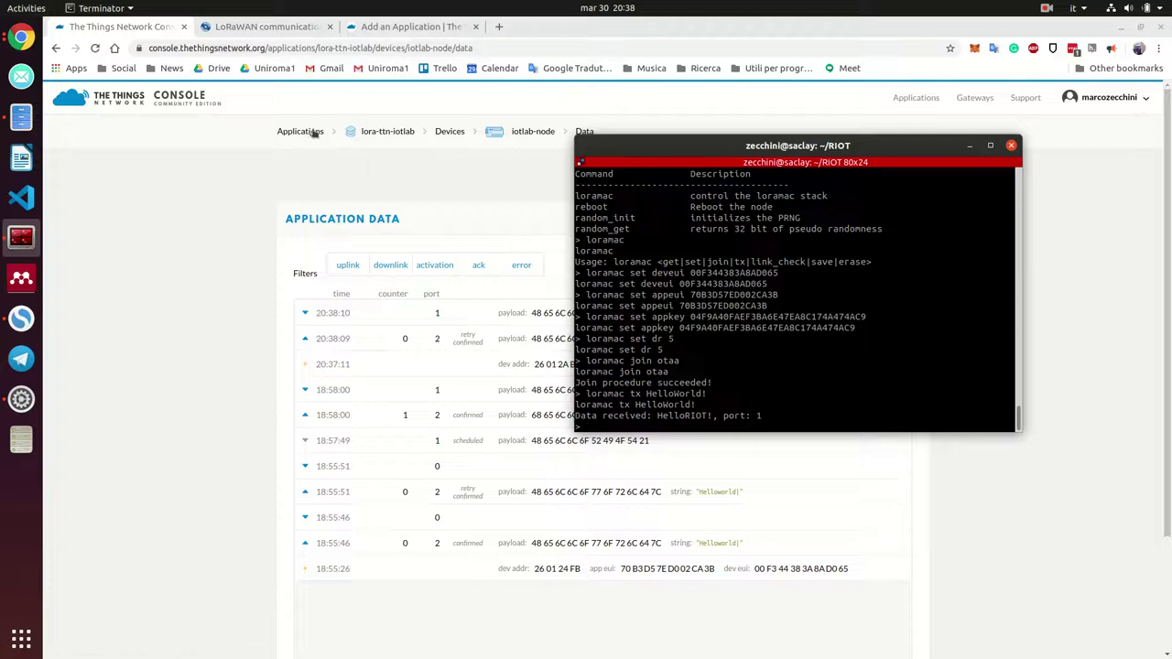
Copy the hex downlink value 48 65 6C 6C 6F 52 49 4F 54 21 from the IoT-LAB tutorial
{"action": "left_click", "coordinate": [539, 132]}
{"action": "scroll", "coordinate": [547, 362], "scroll_direction": "down", "scroll_amount": 3}
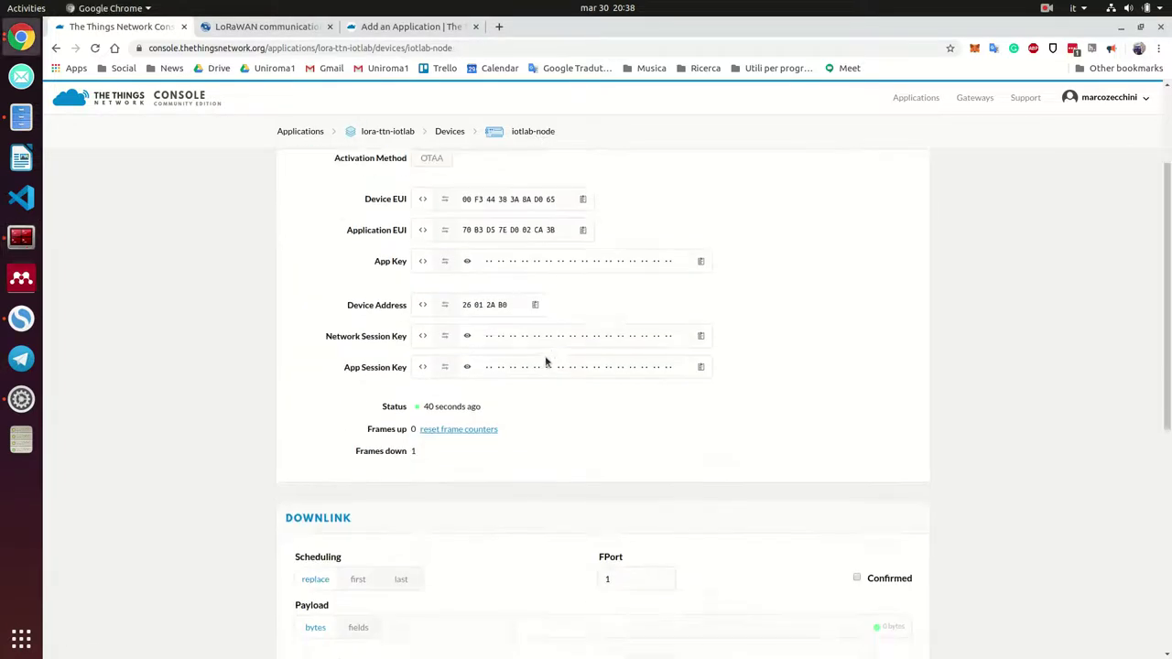
{"action": "scroll", "coordinate": [537, 353], "scroll_direction": "down", "scroll_amount": 3}
{"action": "scroll", "coordinate": [497, 330], "scroll_direction": "up", "scroll_amount": 1}
{"action": "left_click", "coordinate": [266, 27]}
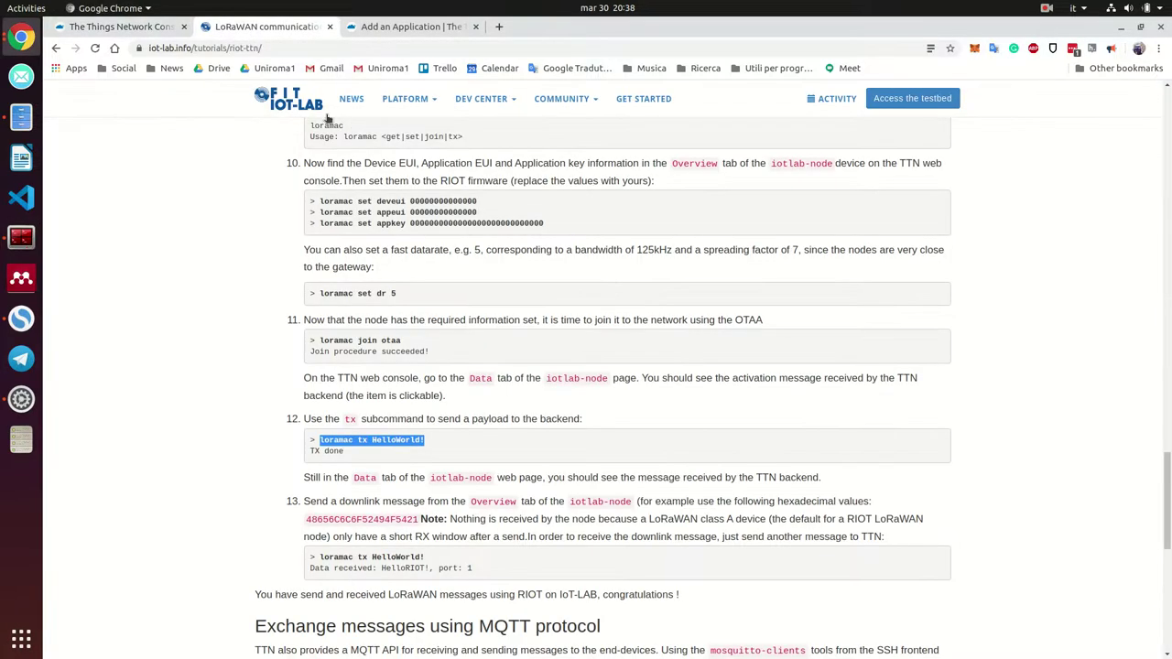
{"action": "scroll", "coordinate": [328, 119], "scroll_direction": "down", "scroll_amount": 3}
{"action": "left_click_drag", "start_coordinate": [307, 357], "coordinate": [419, 358]}
{"action": "right_click", "coordinate": [418, 359]}
{"action": "left_click", "coordinate": [435, 370]}
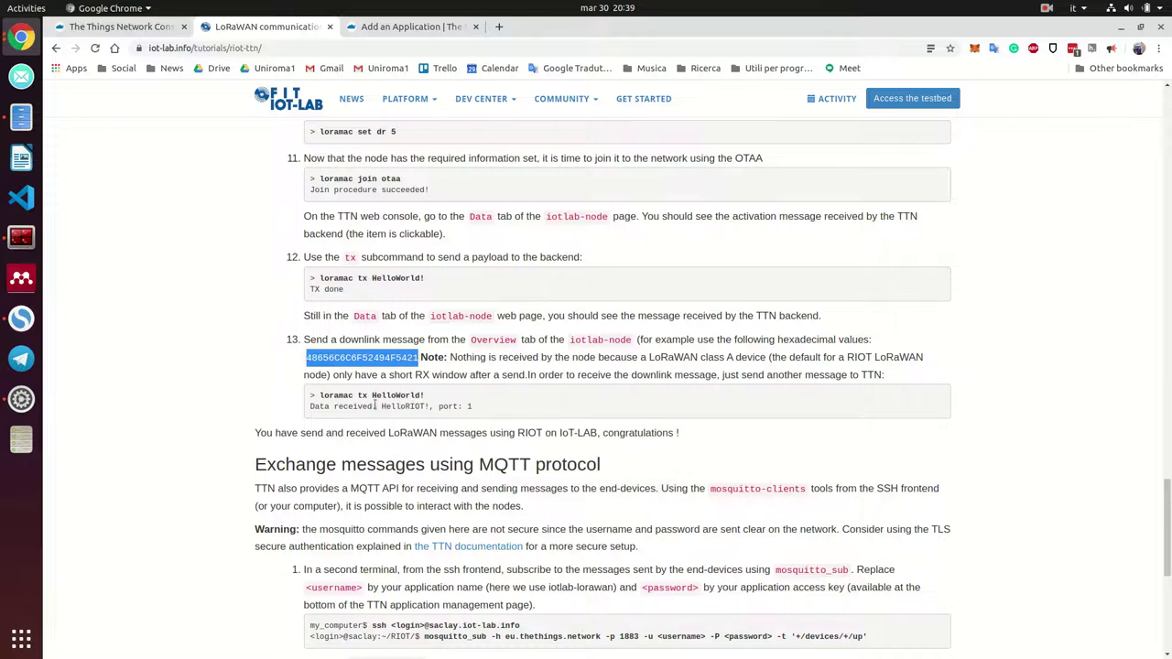
Paste the hex bytes into iotlab-node's Downlink Payload field and send the downlink
{"action": "left_click", "coordinate": [154, 33]}
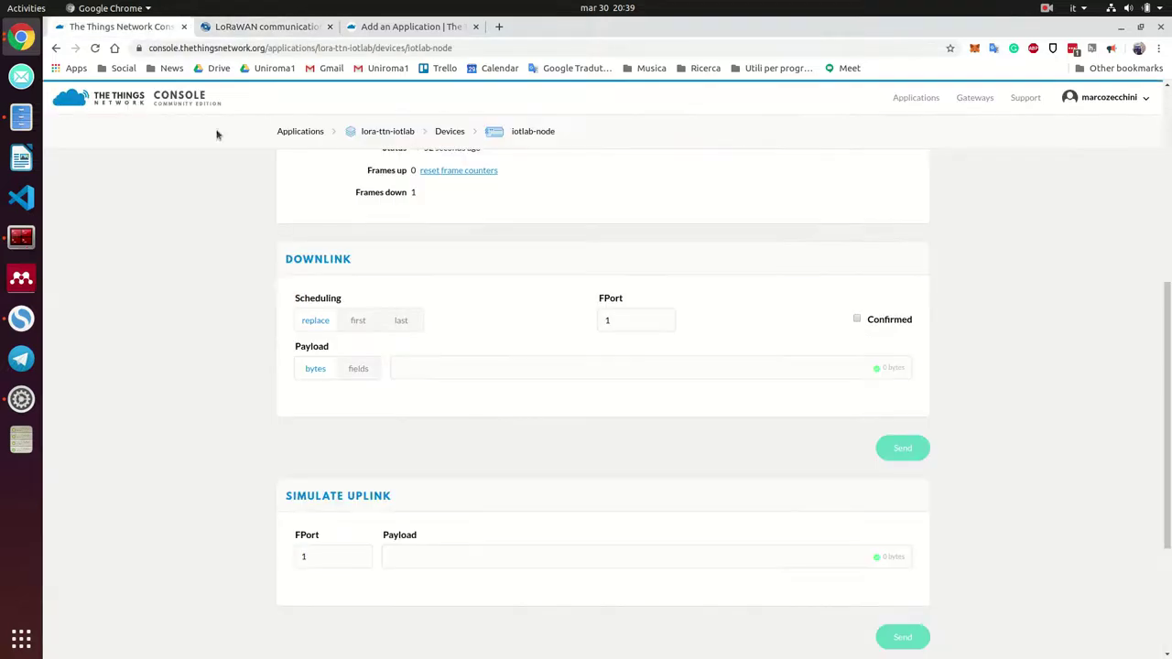
{"action": "left_click", "coordinate": [407, 367]}
{"action": "key", "text": "ctrl+v"}
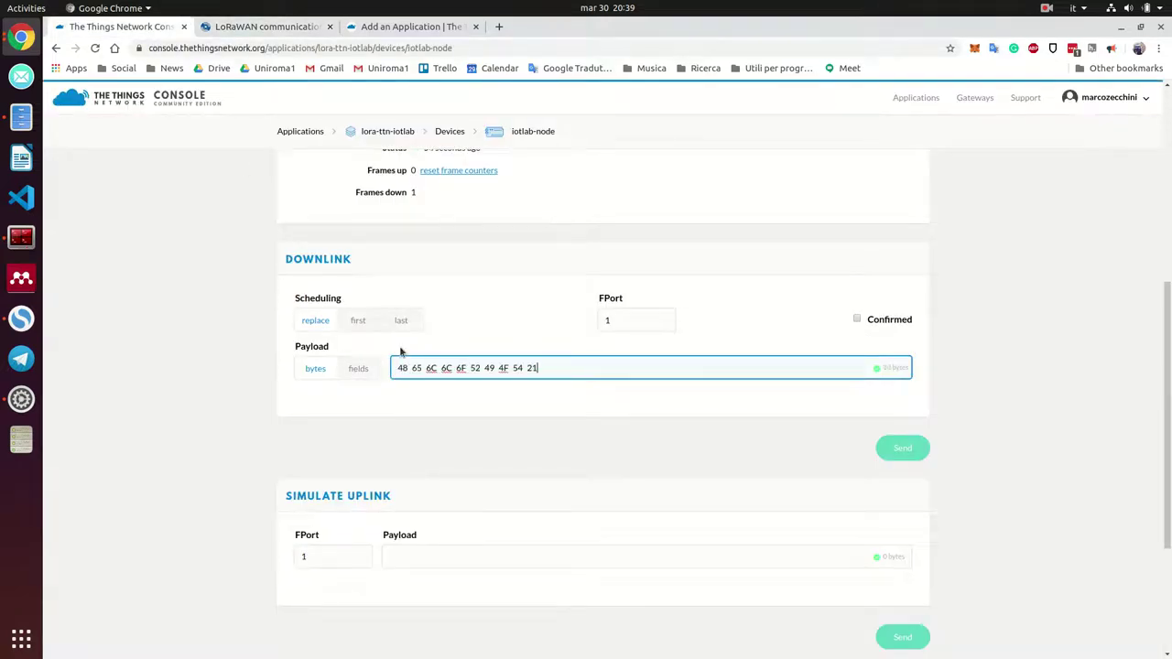
{"action": "left_click", "coordinate": [914, 449]}
{"action": "scroll", "coordinate": [517, 252], "scroll_direction": "up", "scroll_amount": 1}
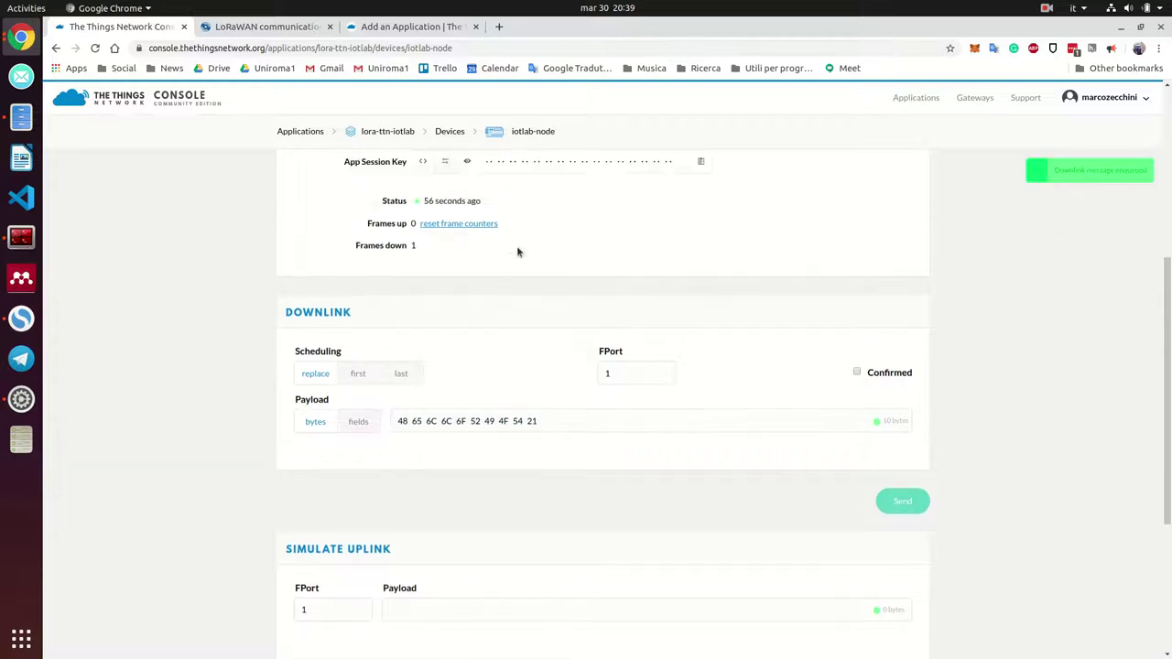
{"action": "scroll", "coordinate": [516, 252], "scroll_direction": "up", "scroll_amount": 5}
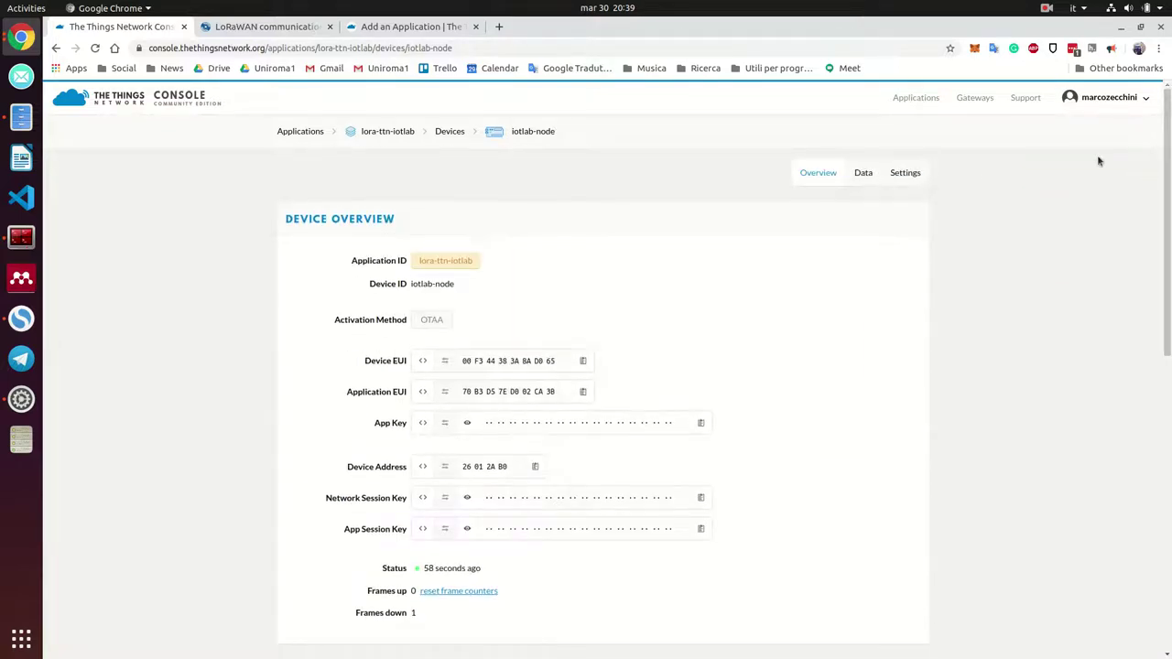
Re-run 'loramac tx HelloWorld!' in the node shell to receive the queued HelloRIOT! downlink
{"action": "left_click", "coordinate": [864, 174]}
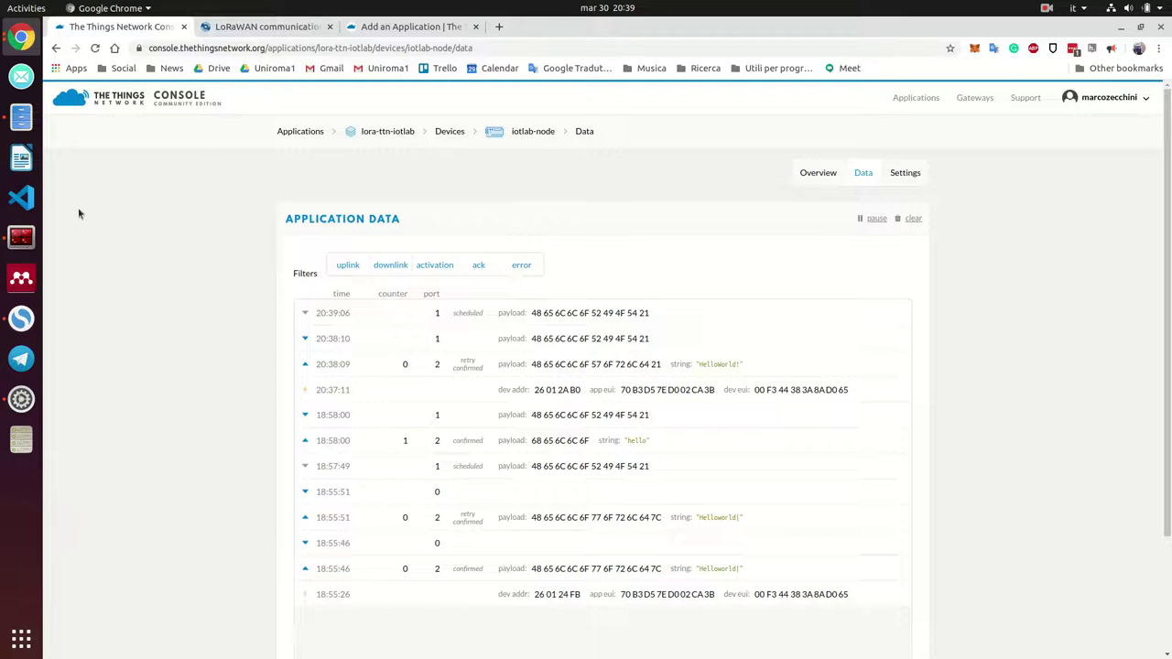
{"action": "left_click", "coordinate": [21, 237]}
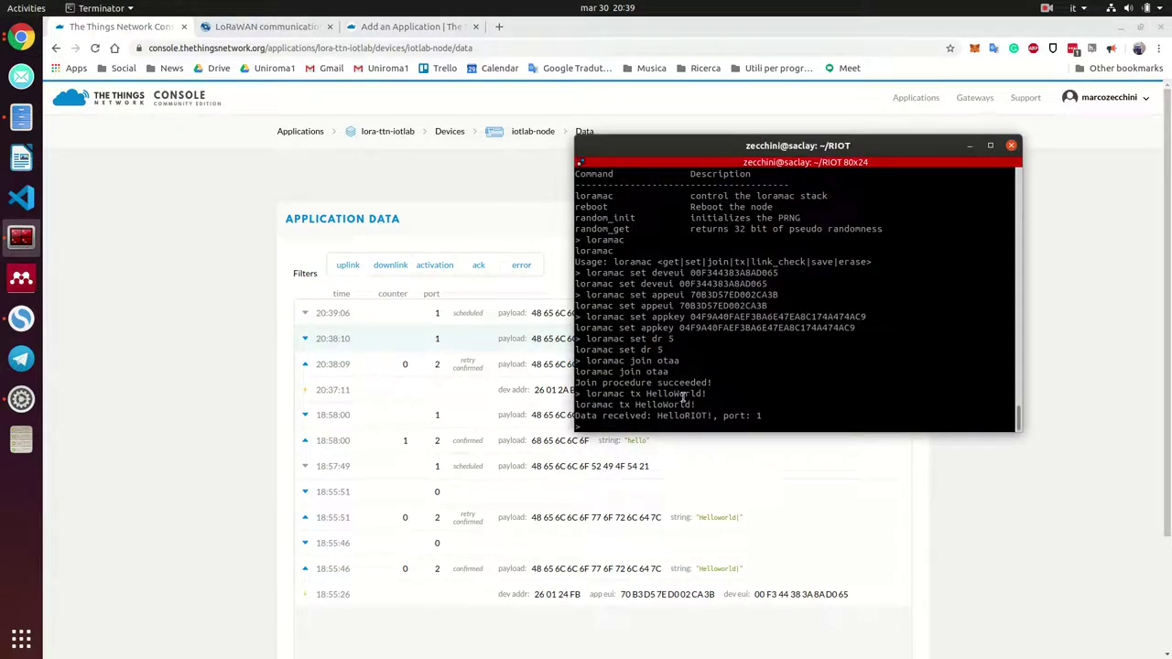
{"action": "left_click_drag", "start_coordinate": [706, 394], "coordinate": [587, 394]}
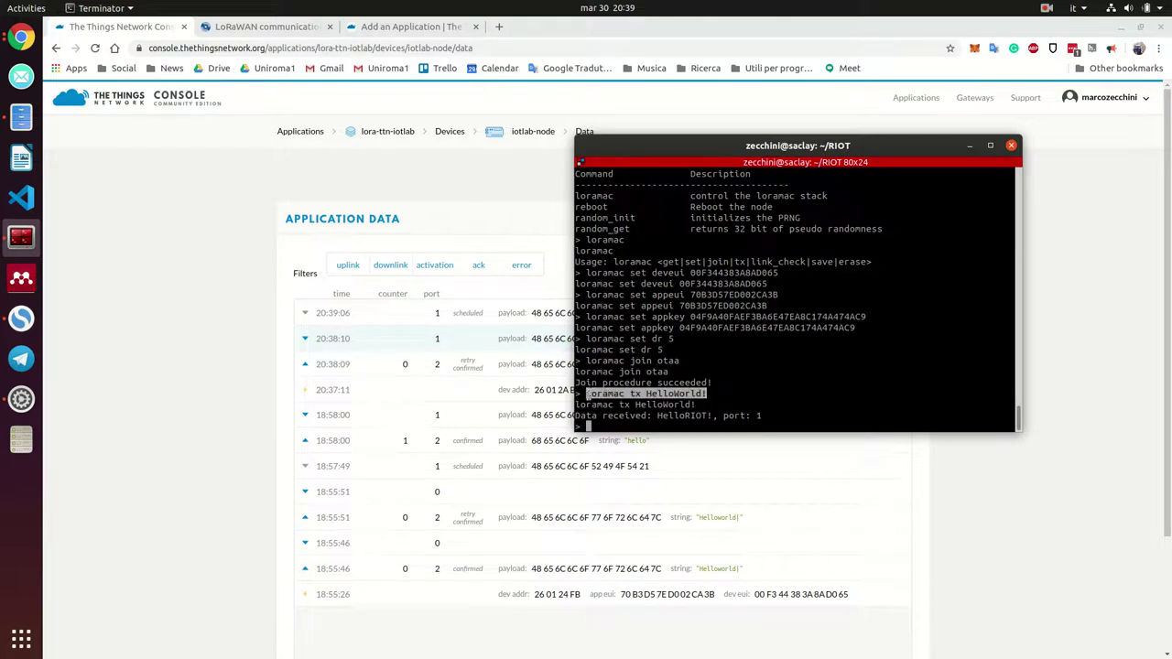
{"action": "left_click", "coordinate": [612, 423]}
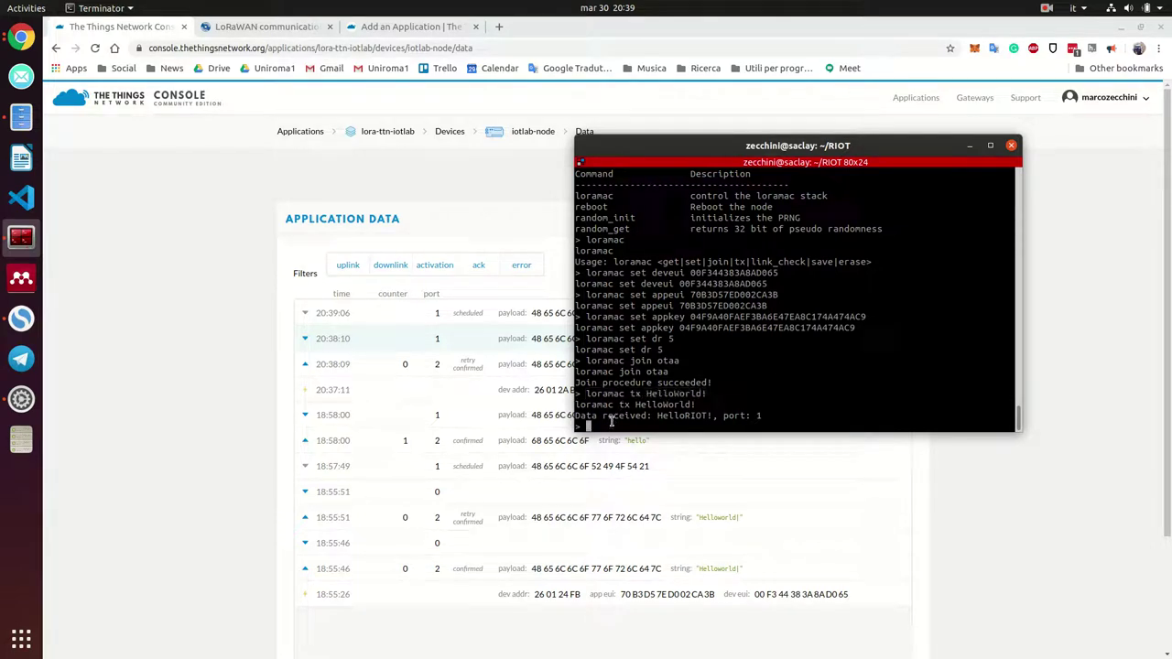
{"action": "middle_click", "coordinate": [612, 424]}
{"action": "key", "text": "Return"}
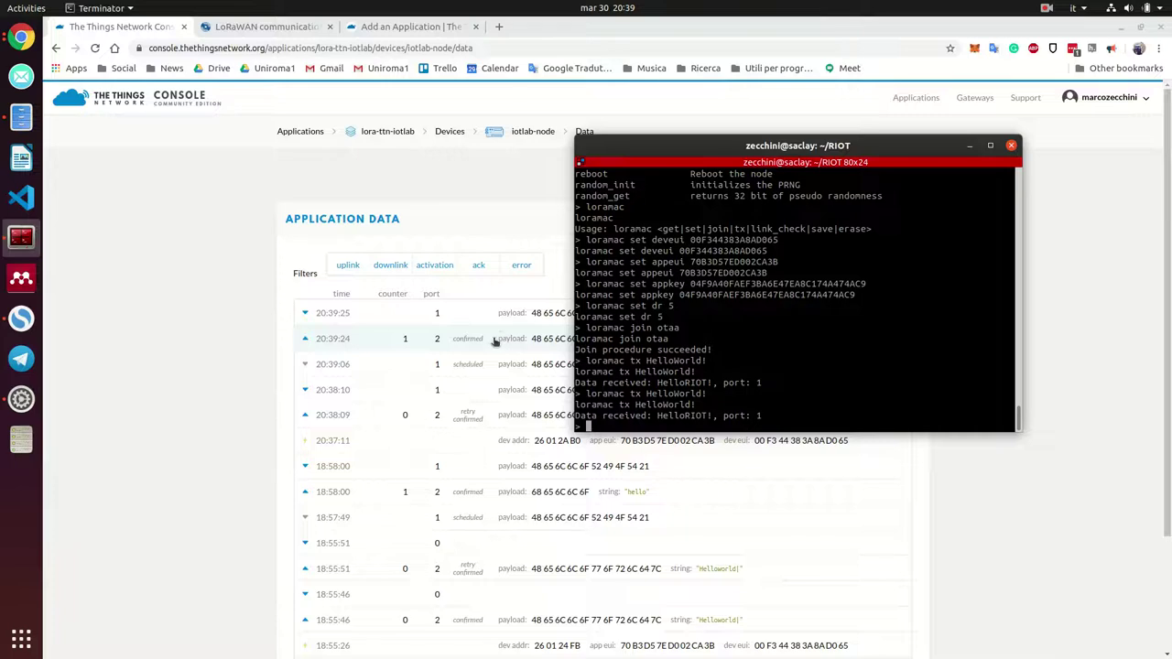
Expand the 20:39:24 uplink to inspect its payload, decoded 'HelloWorld!' field and metadata
{"action": "left_click", "coordinate": [486, 341]}
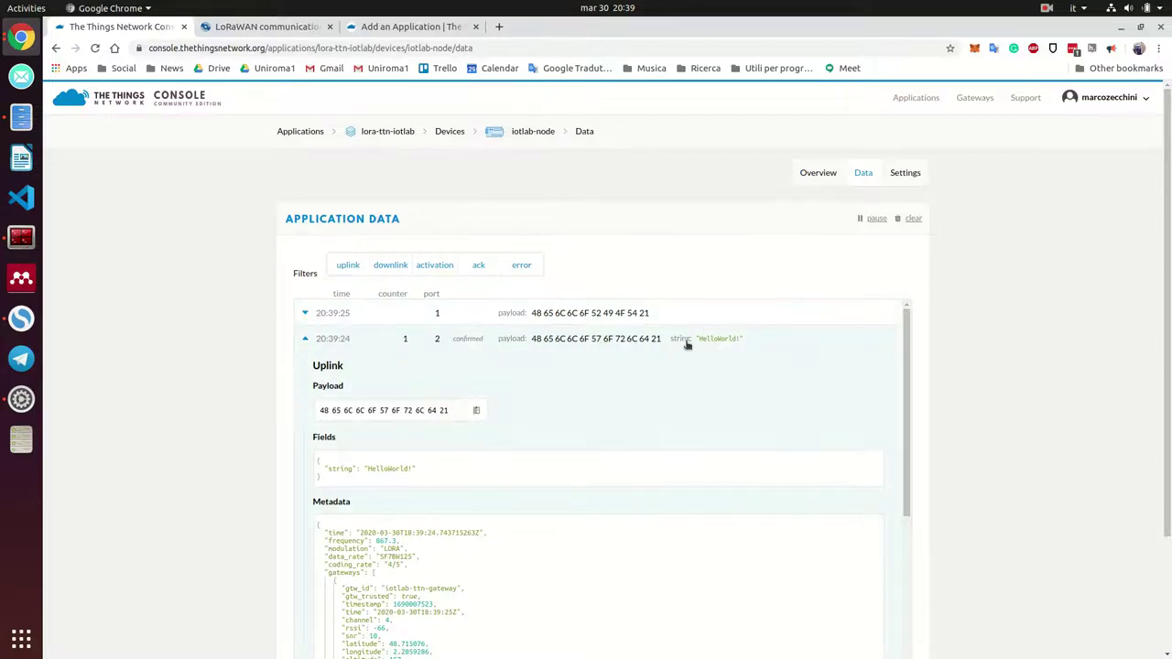
{"action": "scroll", "coordinate": [549, 456], "scroll_direction": "down", "scroll_amount": 1}
{"action": "scroll", "coordinate": [546, 448], "scroll_direction": "down", "scroll_amount": 3}
{"action": "scroll", "coordinate": [546, 424], "scroll_direction": "up", "scroll_amount": 4}
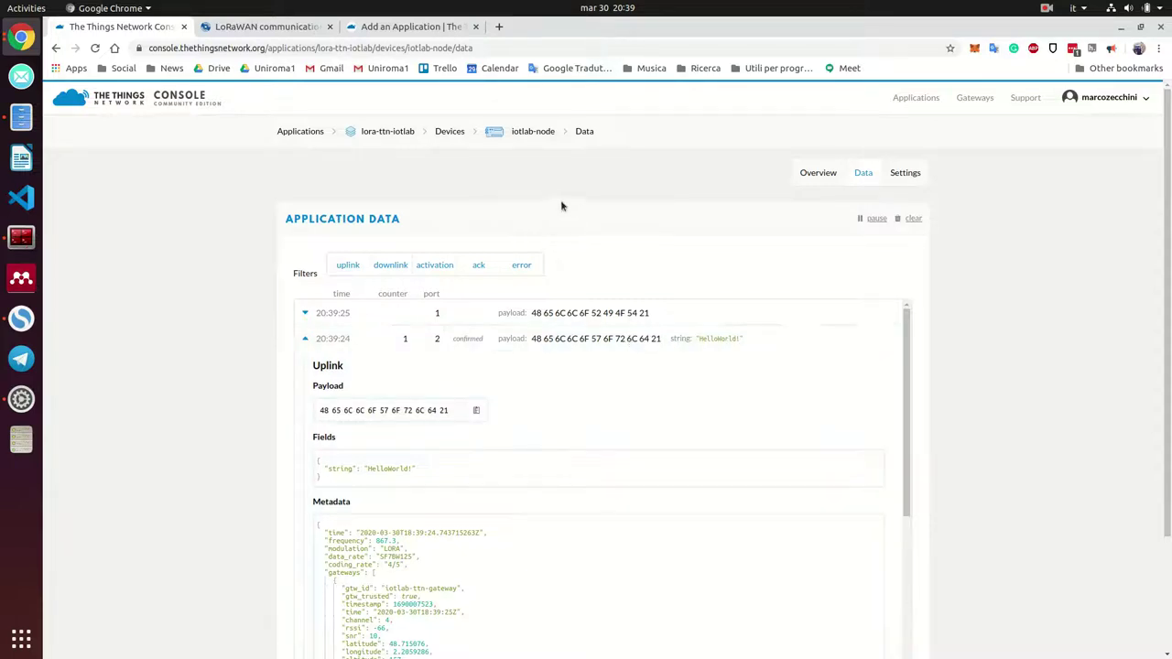
Navigate via Applications to lora-ttn-iotlab and view its custom Payload Formats decoder
{"action": "left_click", "coordinate": [405, 138]}
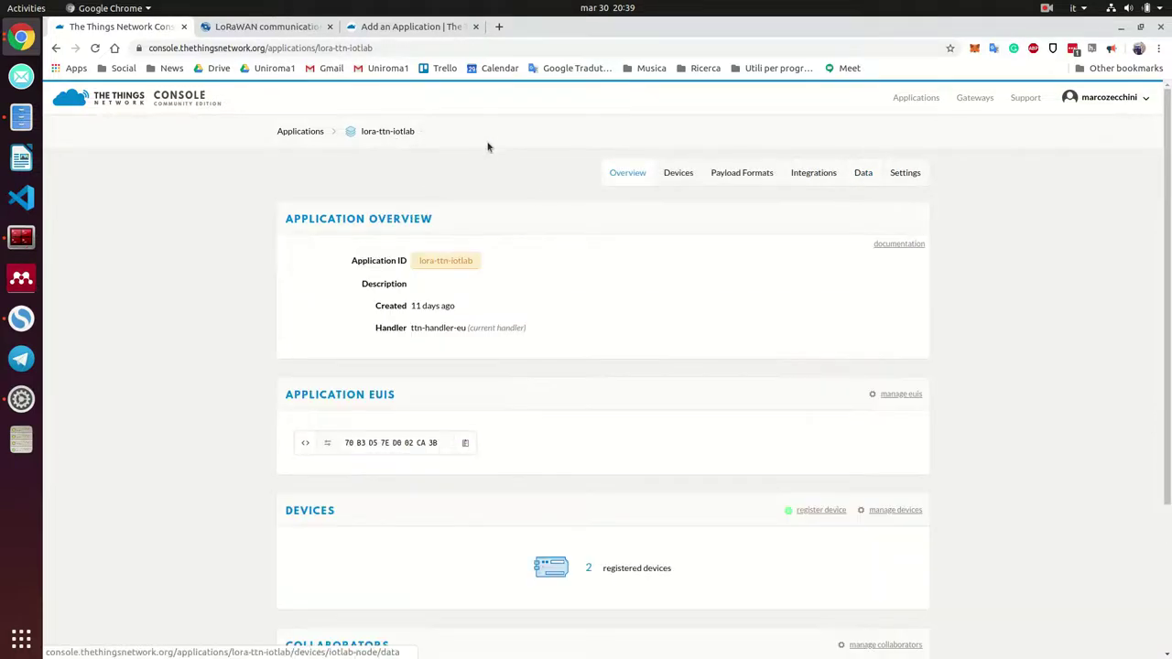
{"action": "left_click", "coordinate": [927, 103]}
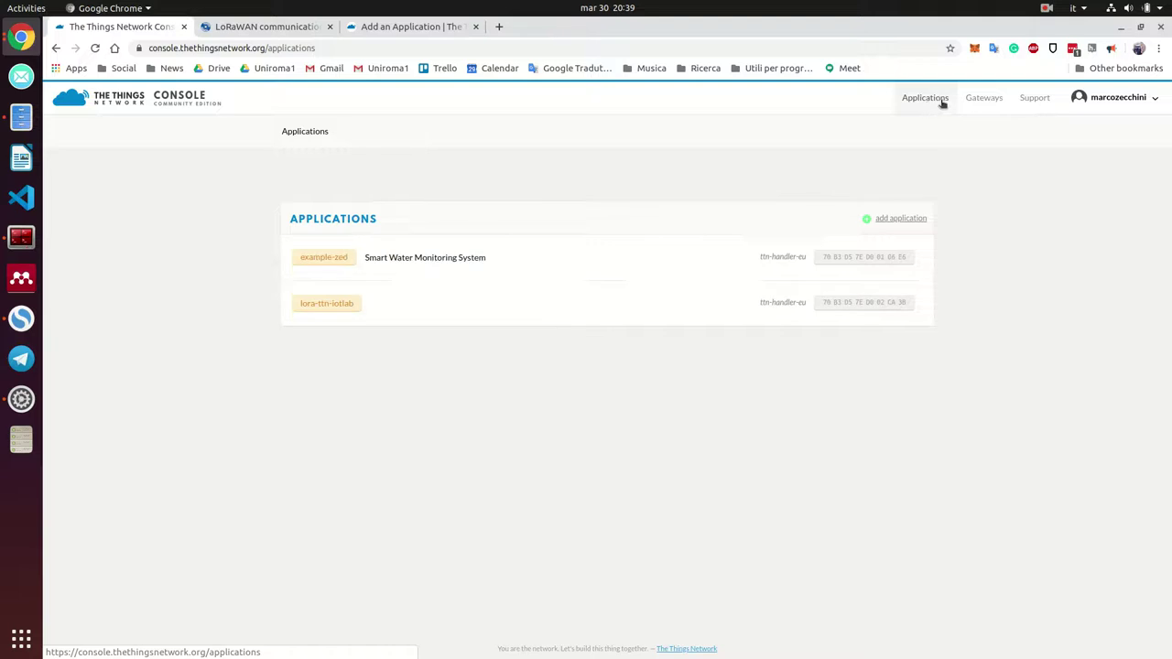
{"action": "left_click", "coordinate": [380, 320]}
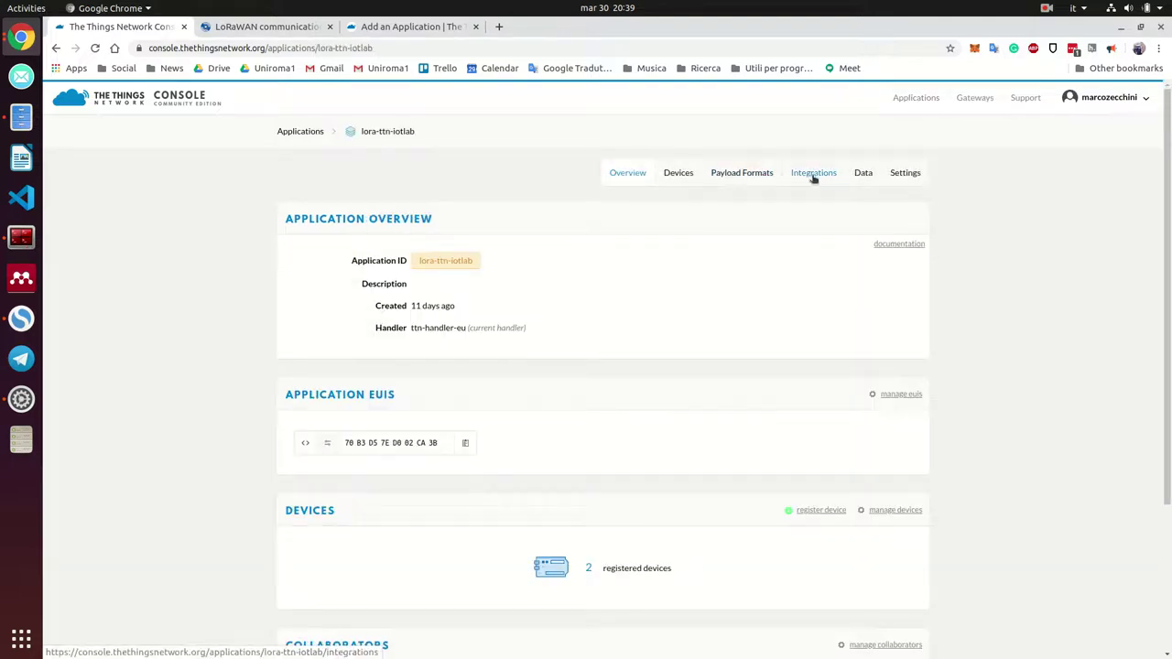
{"action": "left_click", "coordinate": [678, 174]}
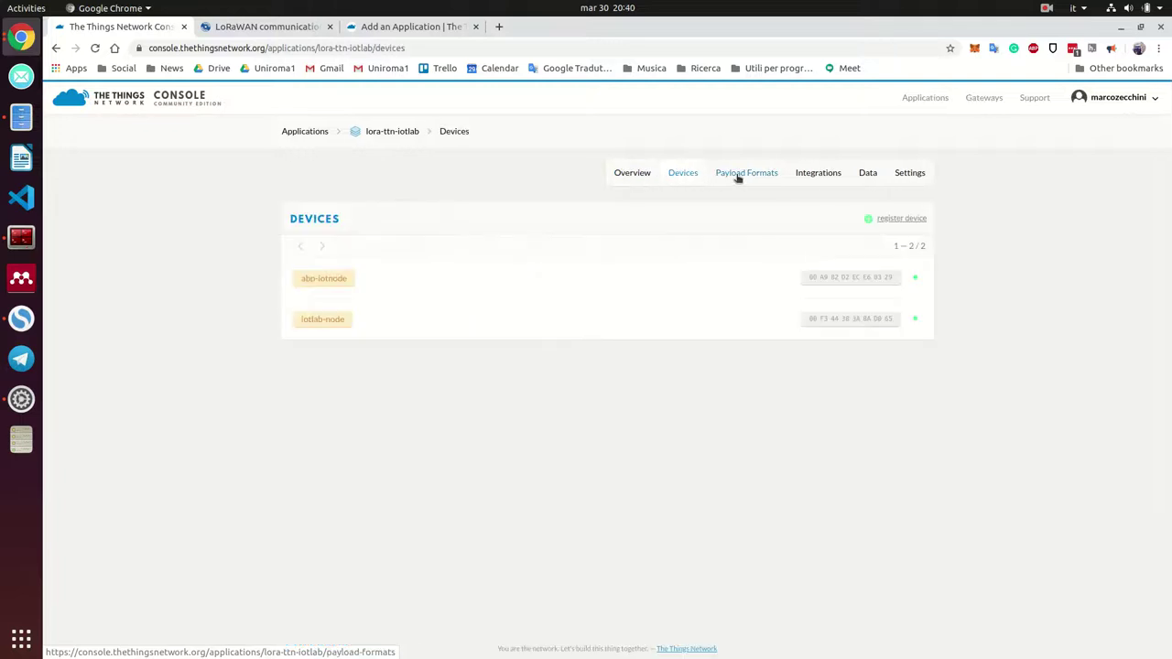
{"action": "left_click", "coordinate": [738, 176]}
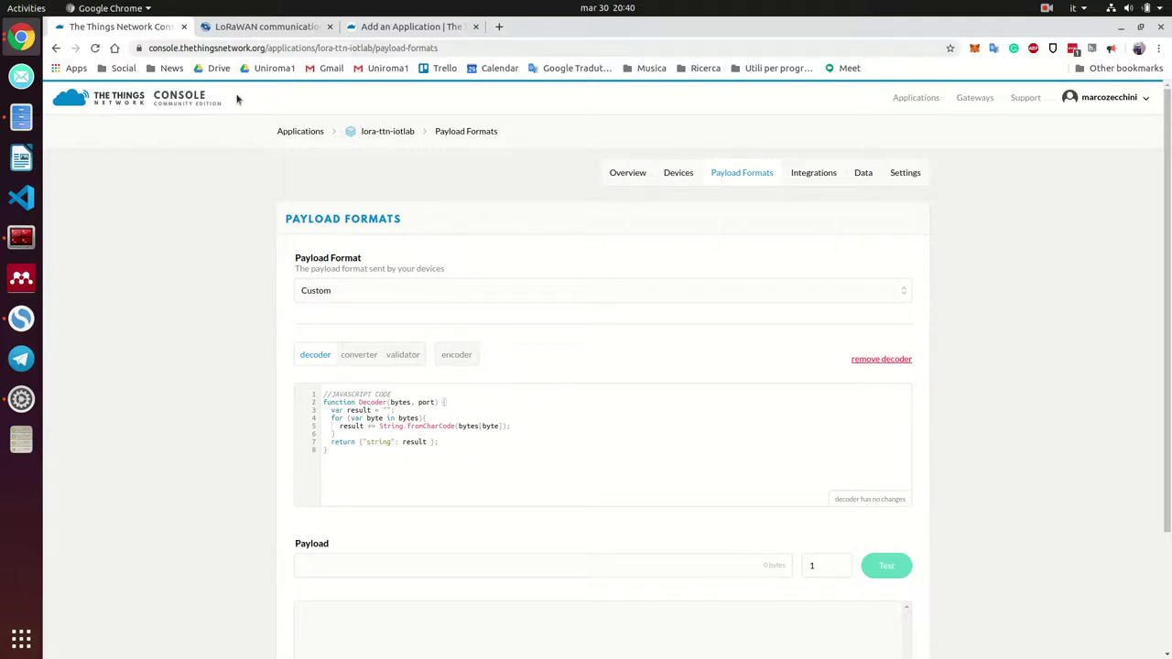
Read the closing congratulations sentence on the IoT-LAB tutorial page
{"action": "left_click", "coordinate": [261, 27]}
{"action": "scroll", "coordinate": [644, 328], "scroll_direction": "down", "scroll_amount": 2}
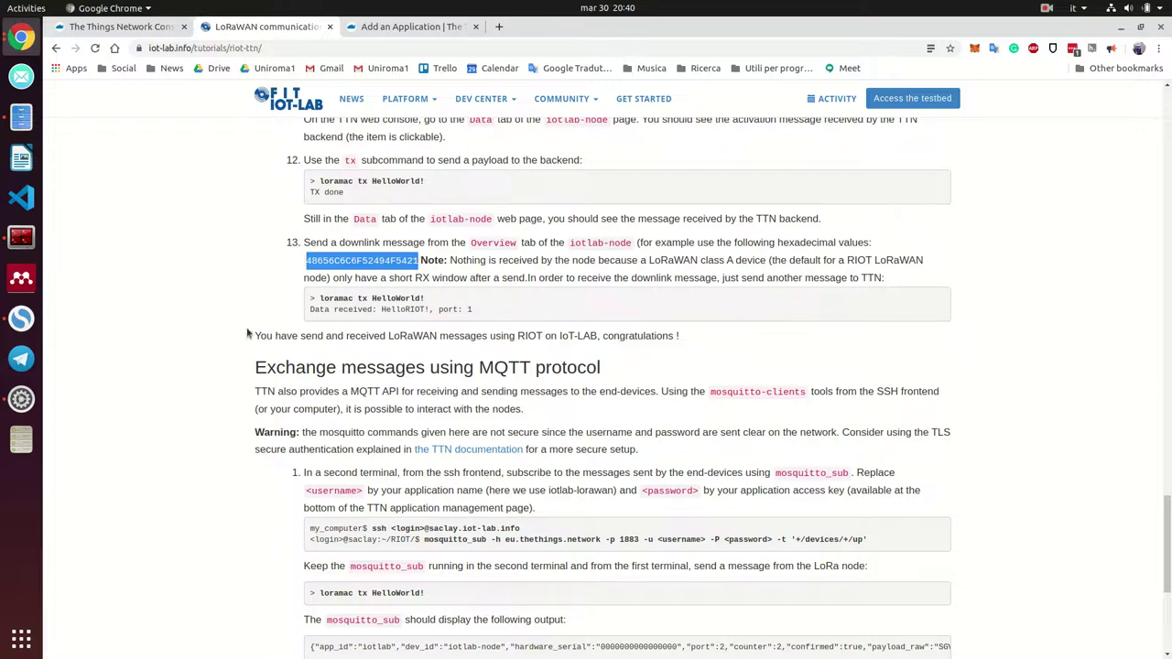
{"action": "left_click_drag", "start_coordinate": [247, 335], "coordinate": [679, 327]}
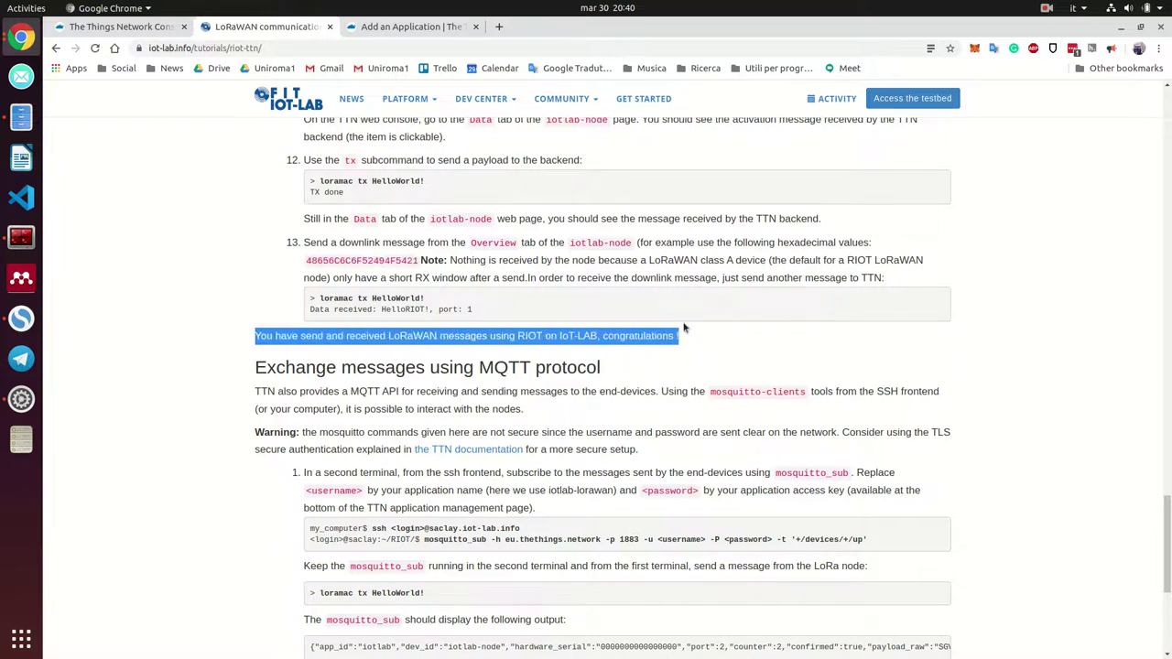
{"action": "left_click", "coordinate": [708, 347]}
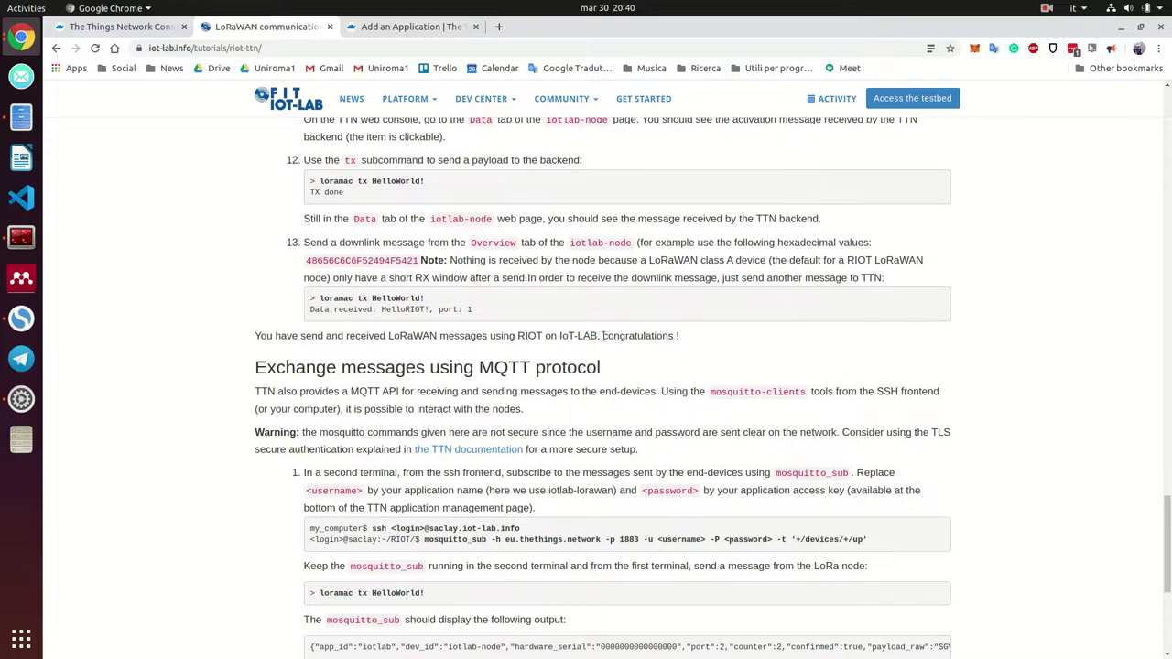
Return to the node's Terminator shell showing its two HelloRIOT! replies on port 1
{"action": "left_click", "coordinate": [393, 27]}
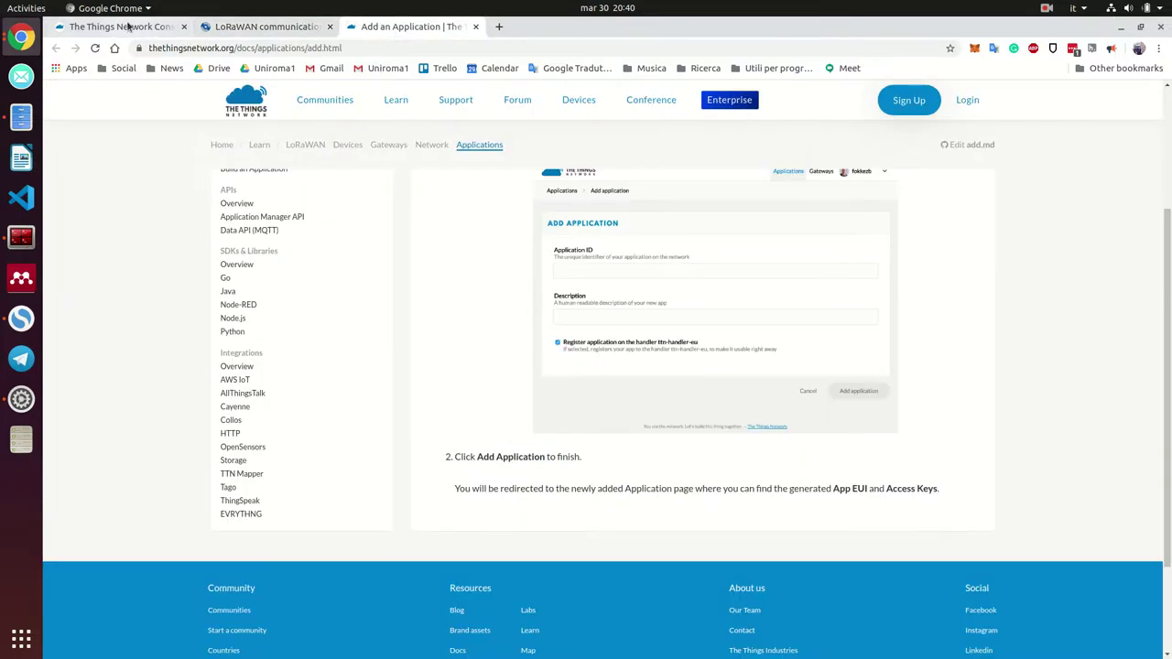
{"action": "left_click", "coordinate": [133, 26]}
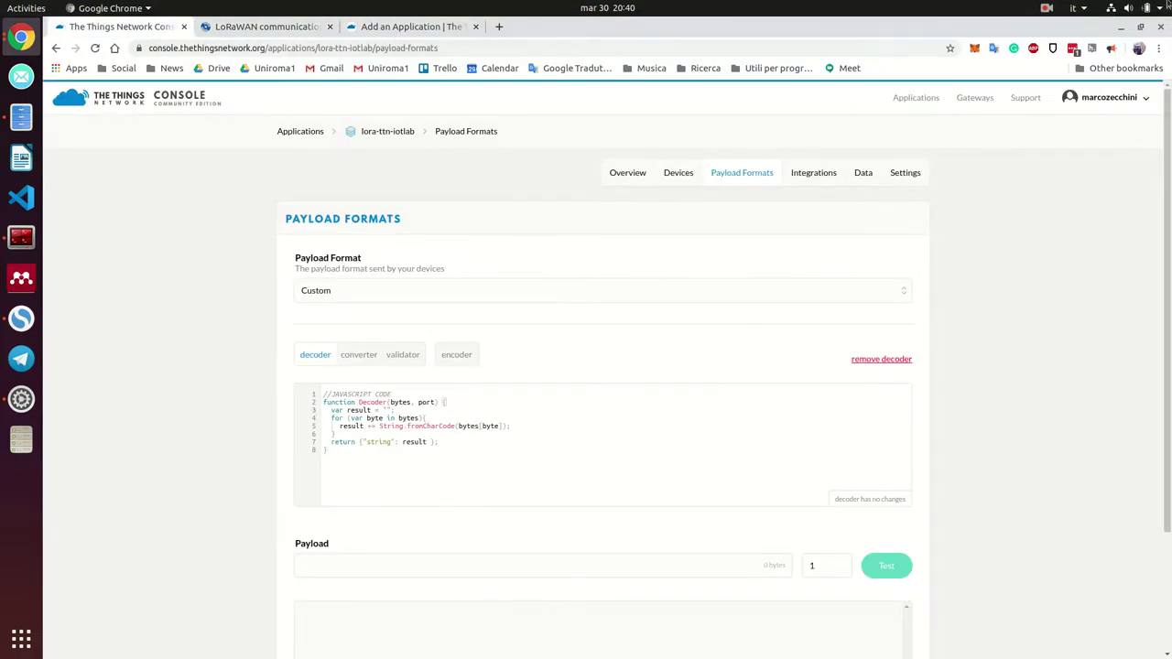
{"action": "left_click", "coordinate": [21, 237]}
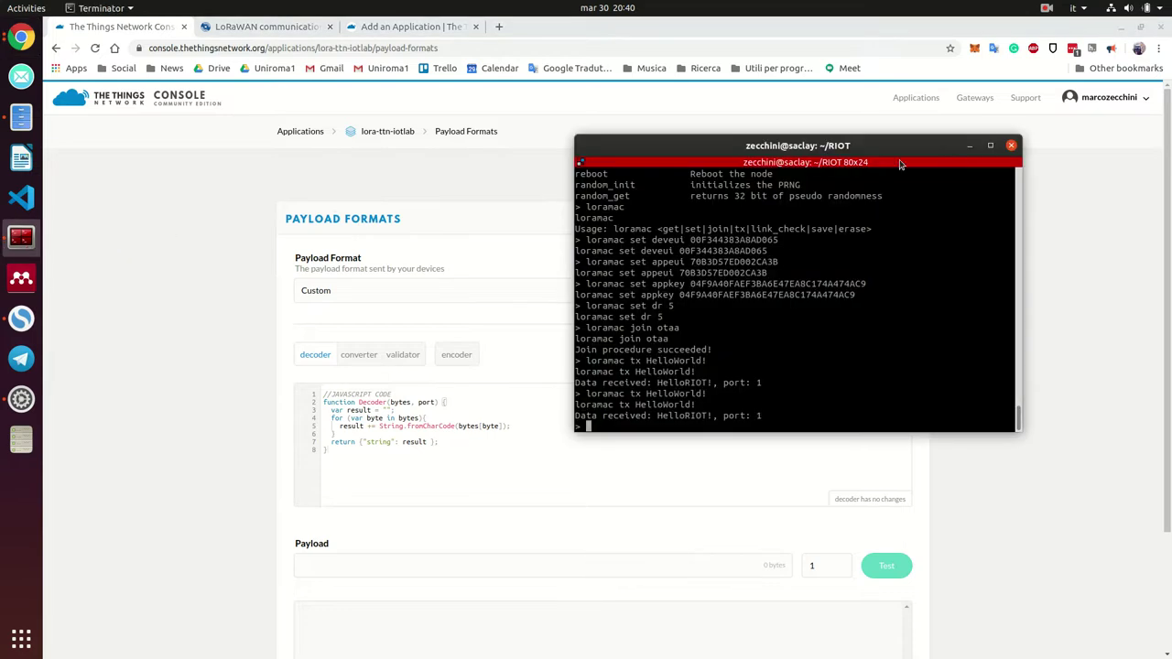